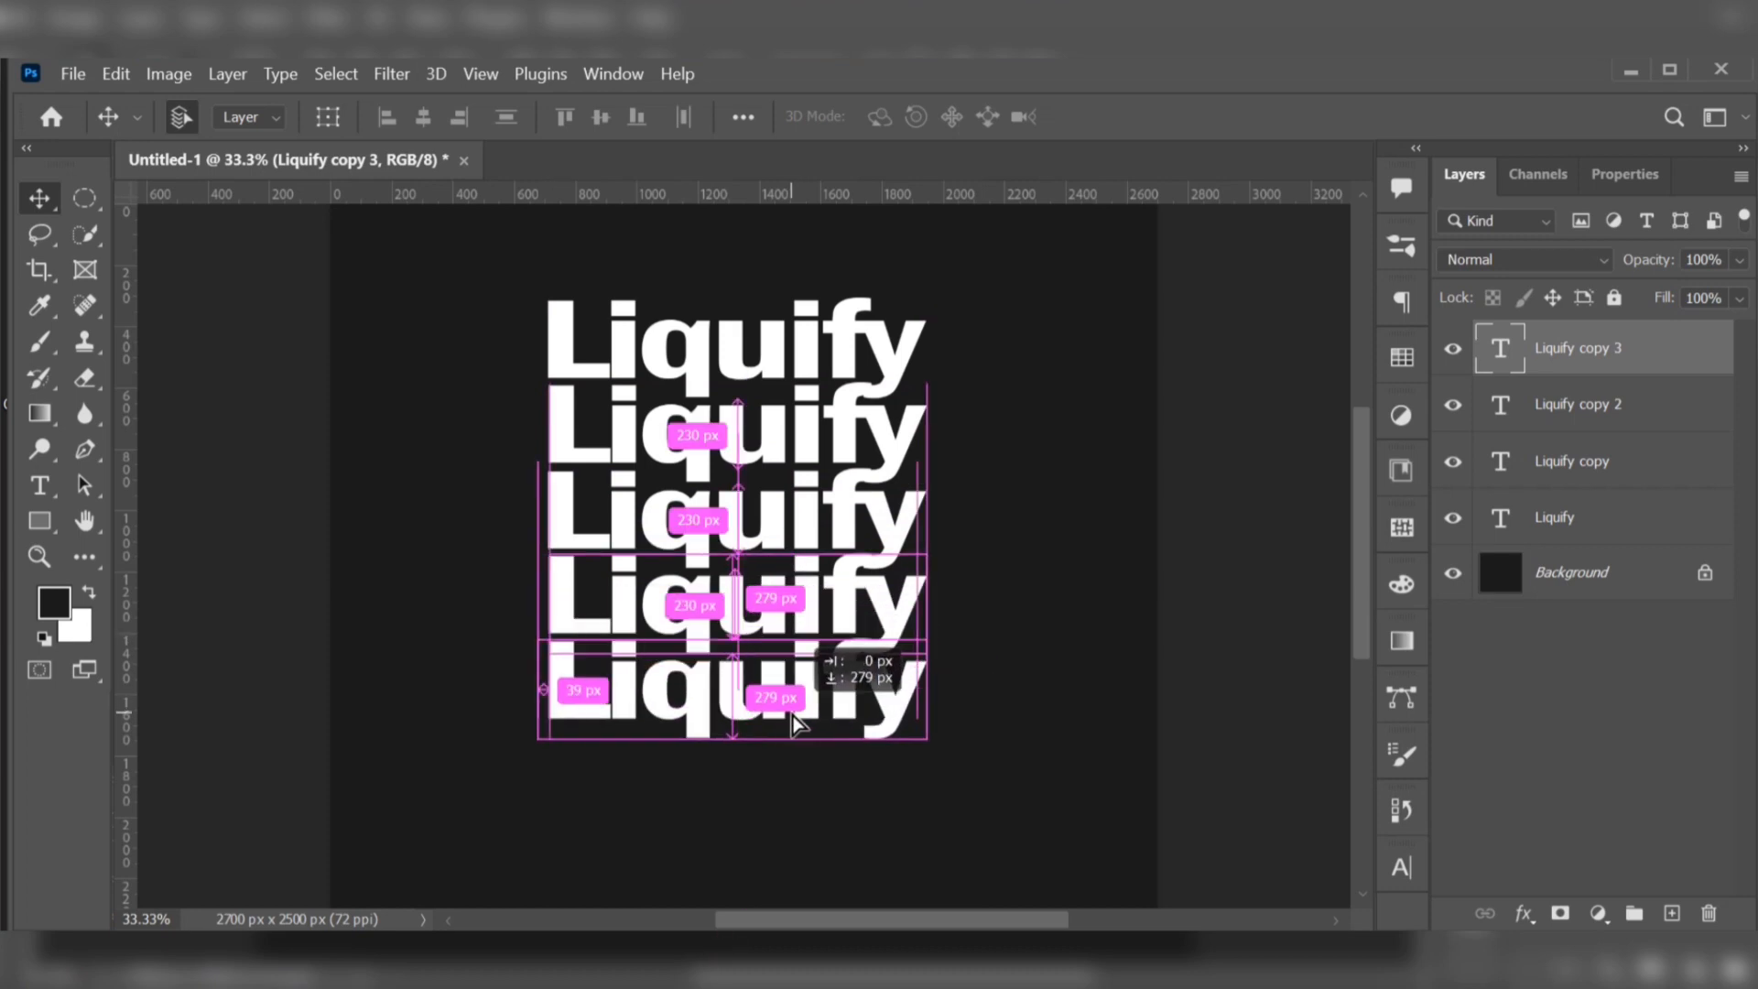
Step: Convert the five stacked Liquify text layers into a single smart object
left_click(1037, 690)
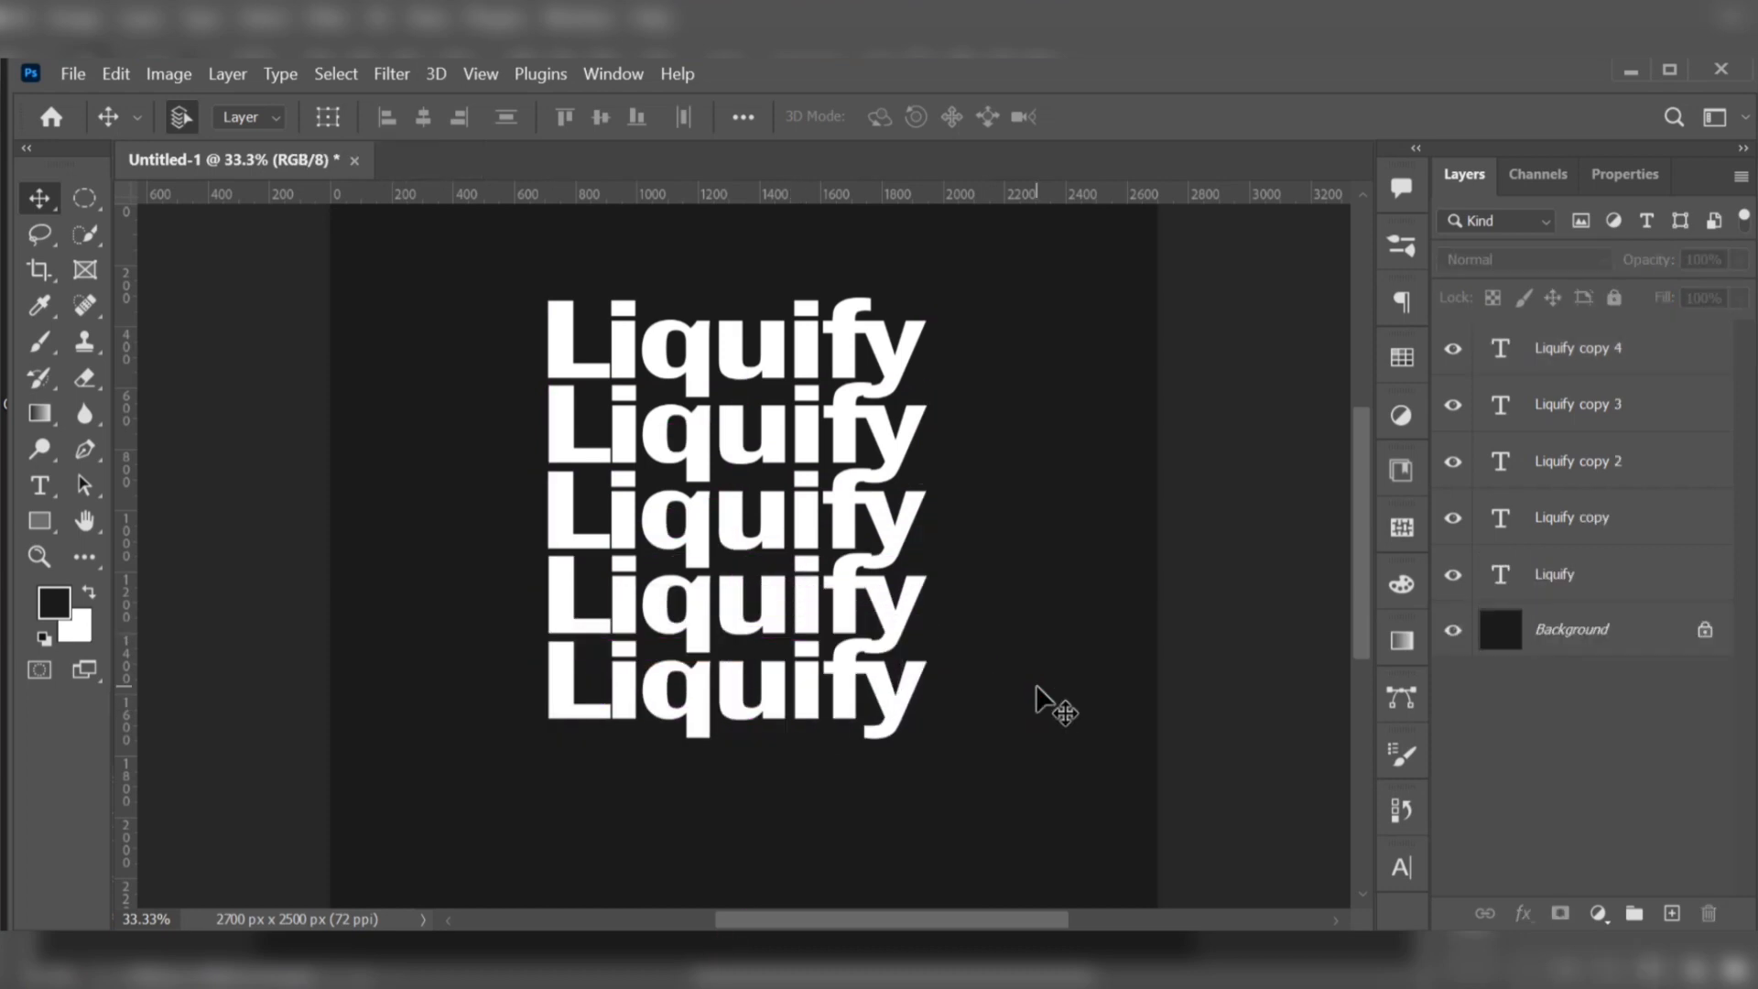
left_click(1565, 355)
left_click(1597, 569, "shift")
right_click(1595, 531)
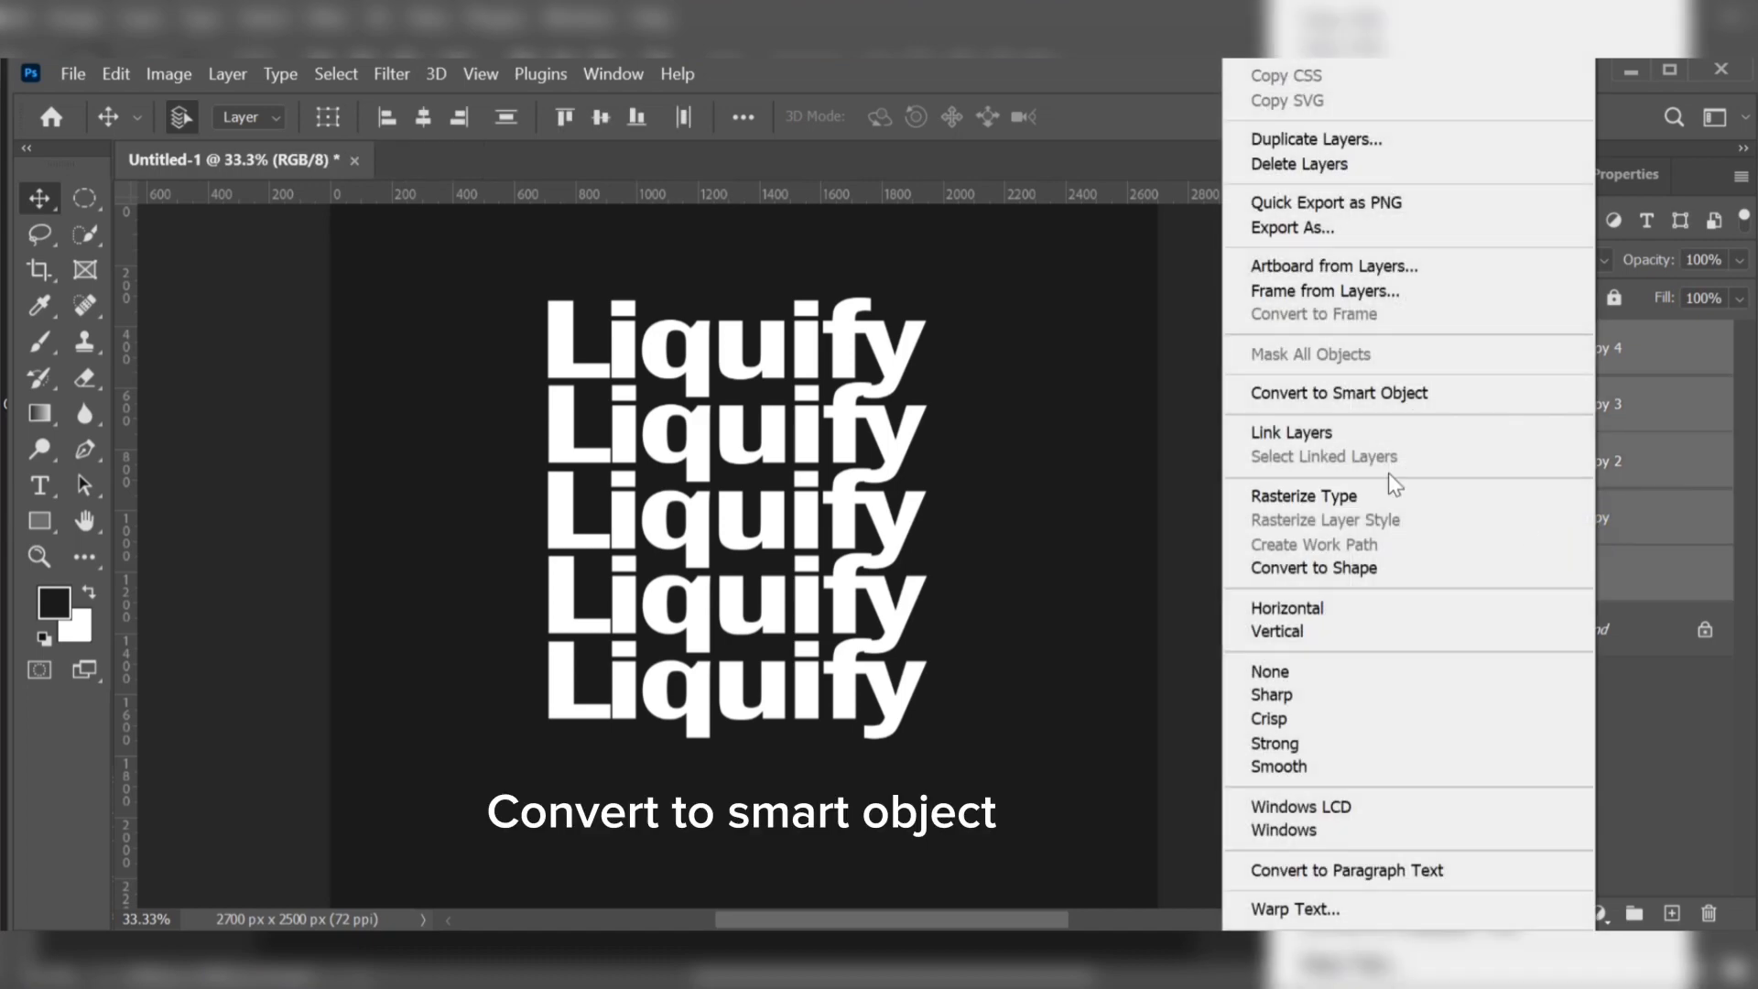
left_click(1287, 392)
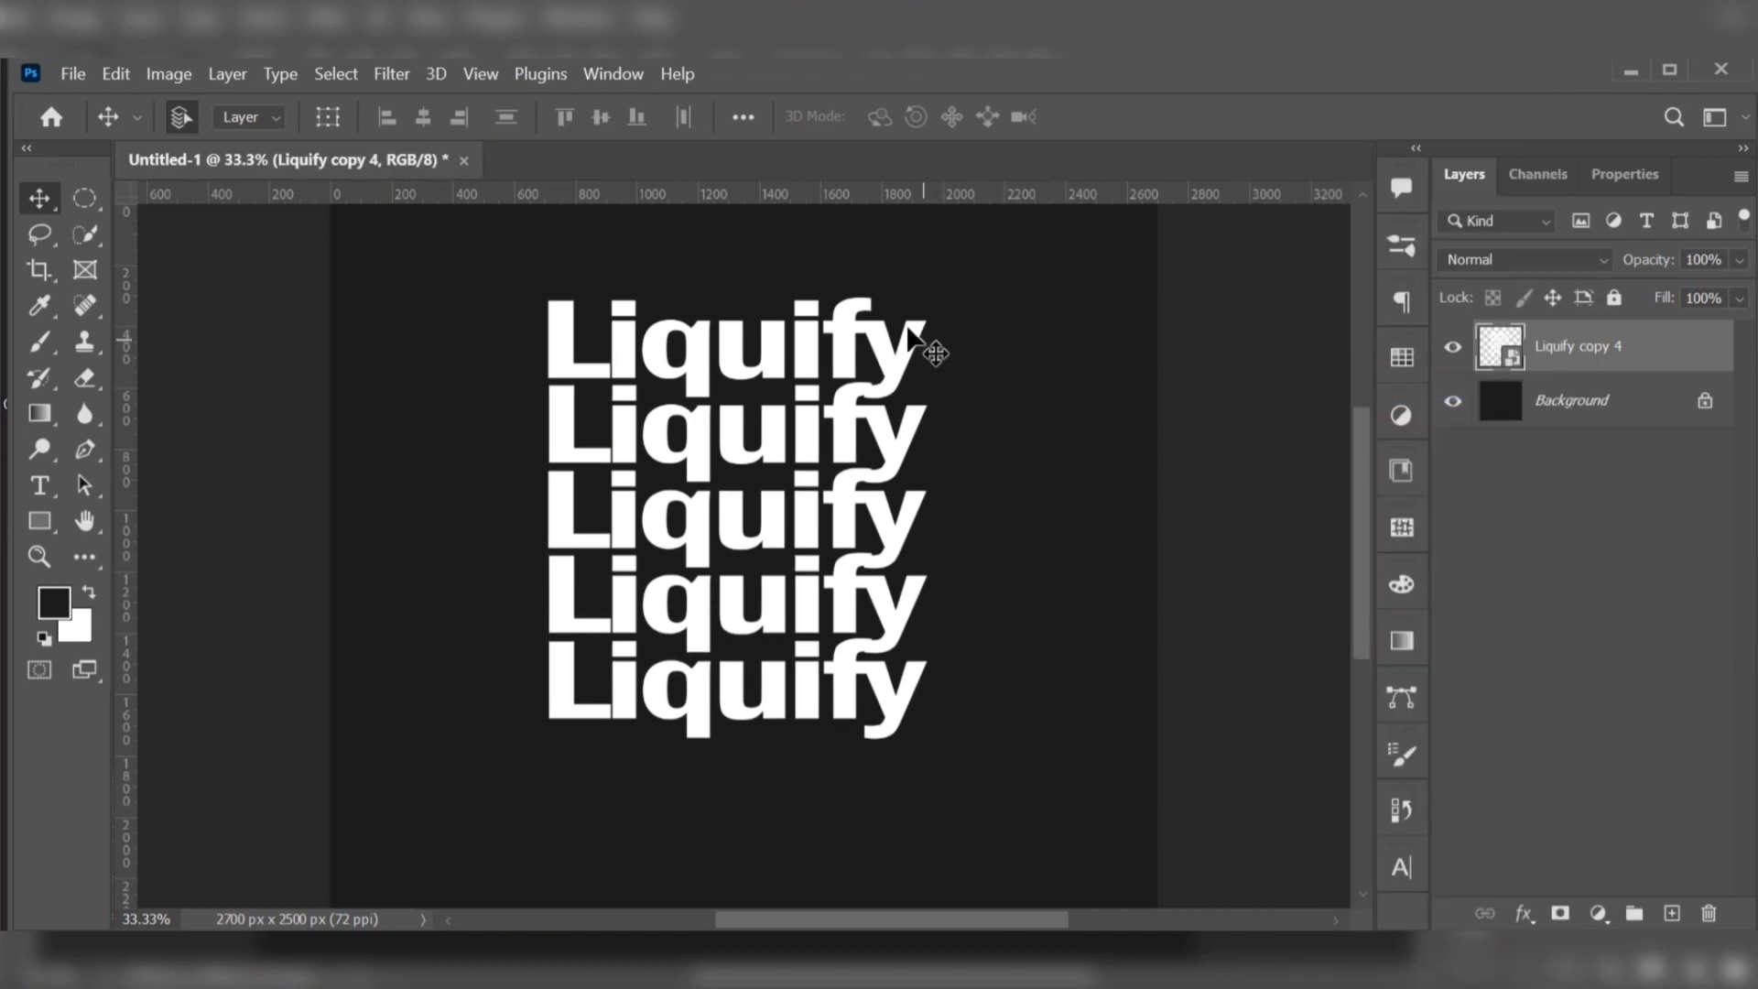
Step: Apply the Liquify filter to the stacked text, pulling drips from the letter edges with a size 60, density 50 brush
left_click(392, 73)
left_click(479, 309)
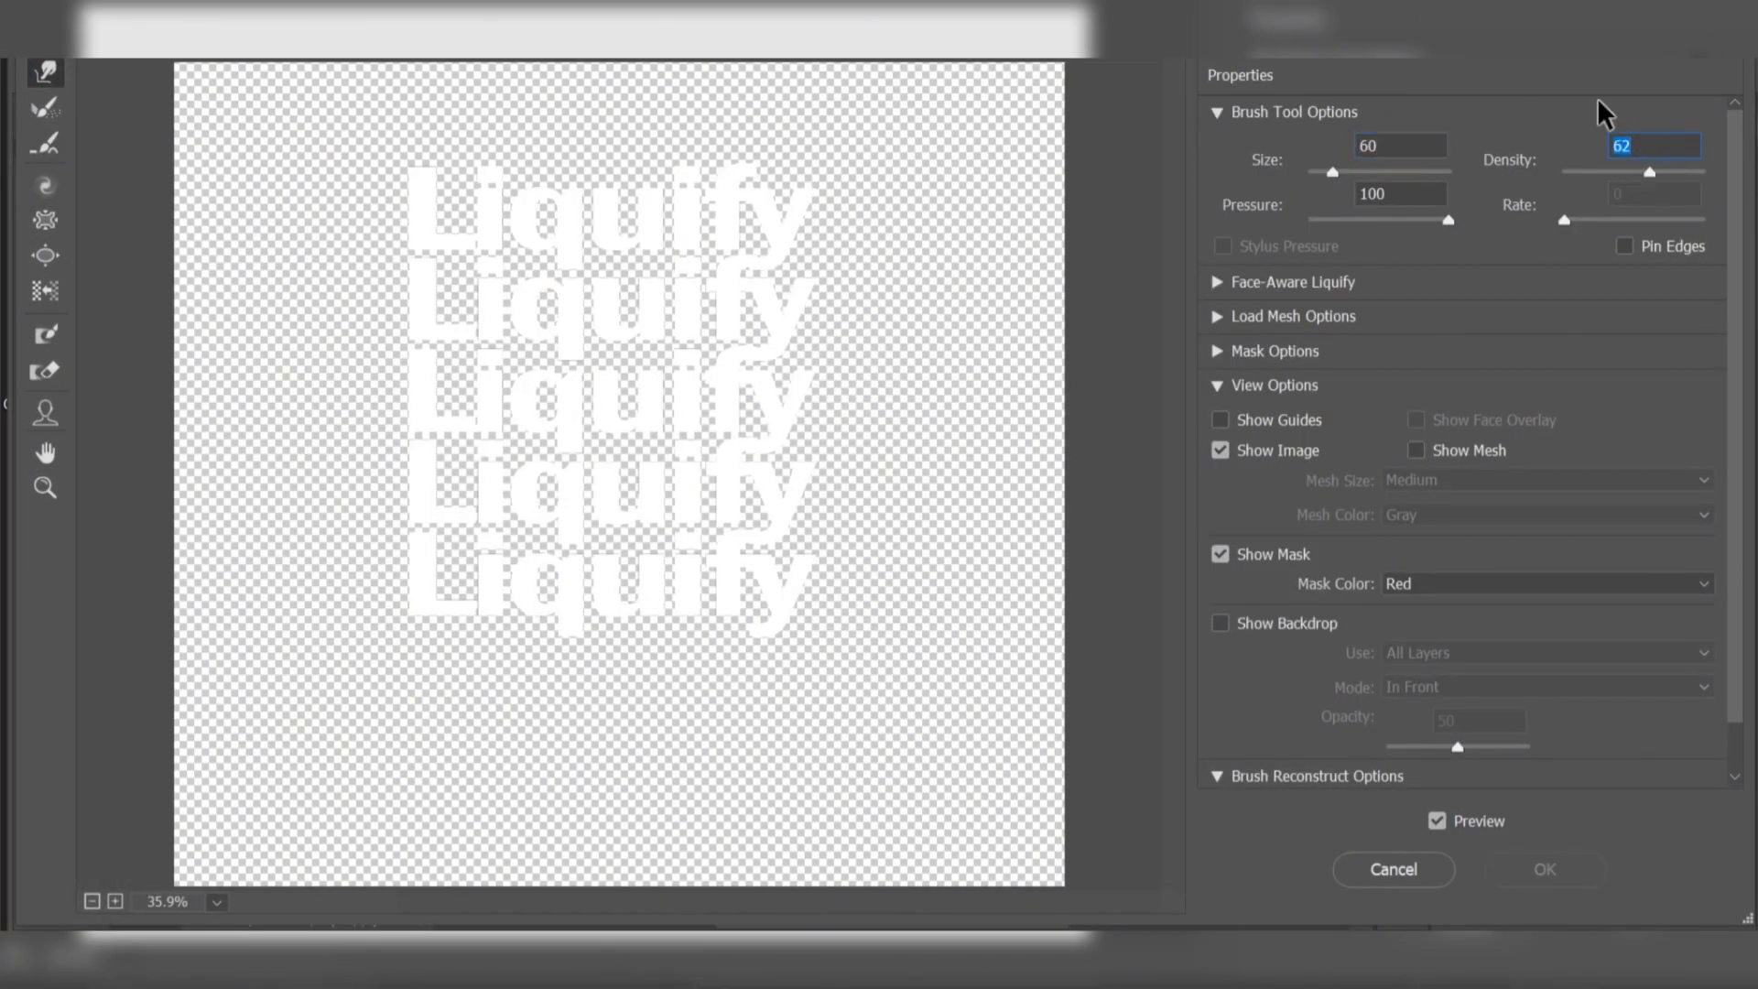
mouse_move(469, 233)
left_mouse_down()
mouse_move(420, 241)
mouse_move(448, 254)
mouse_move(412, 238)
mouse_move(469, 252)
left_mouse_up()
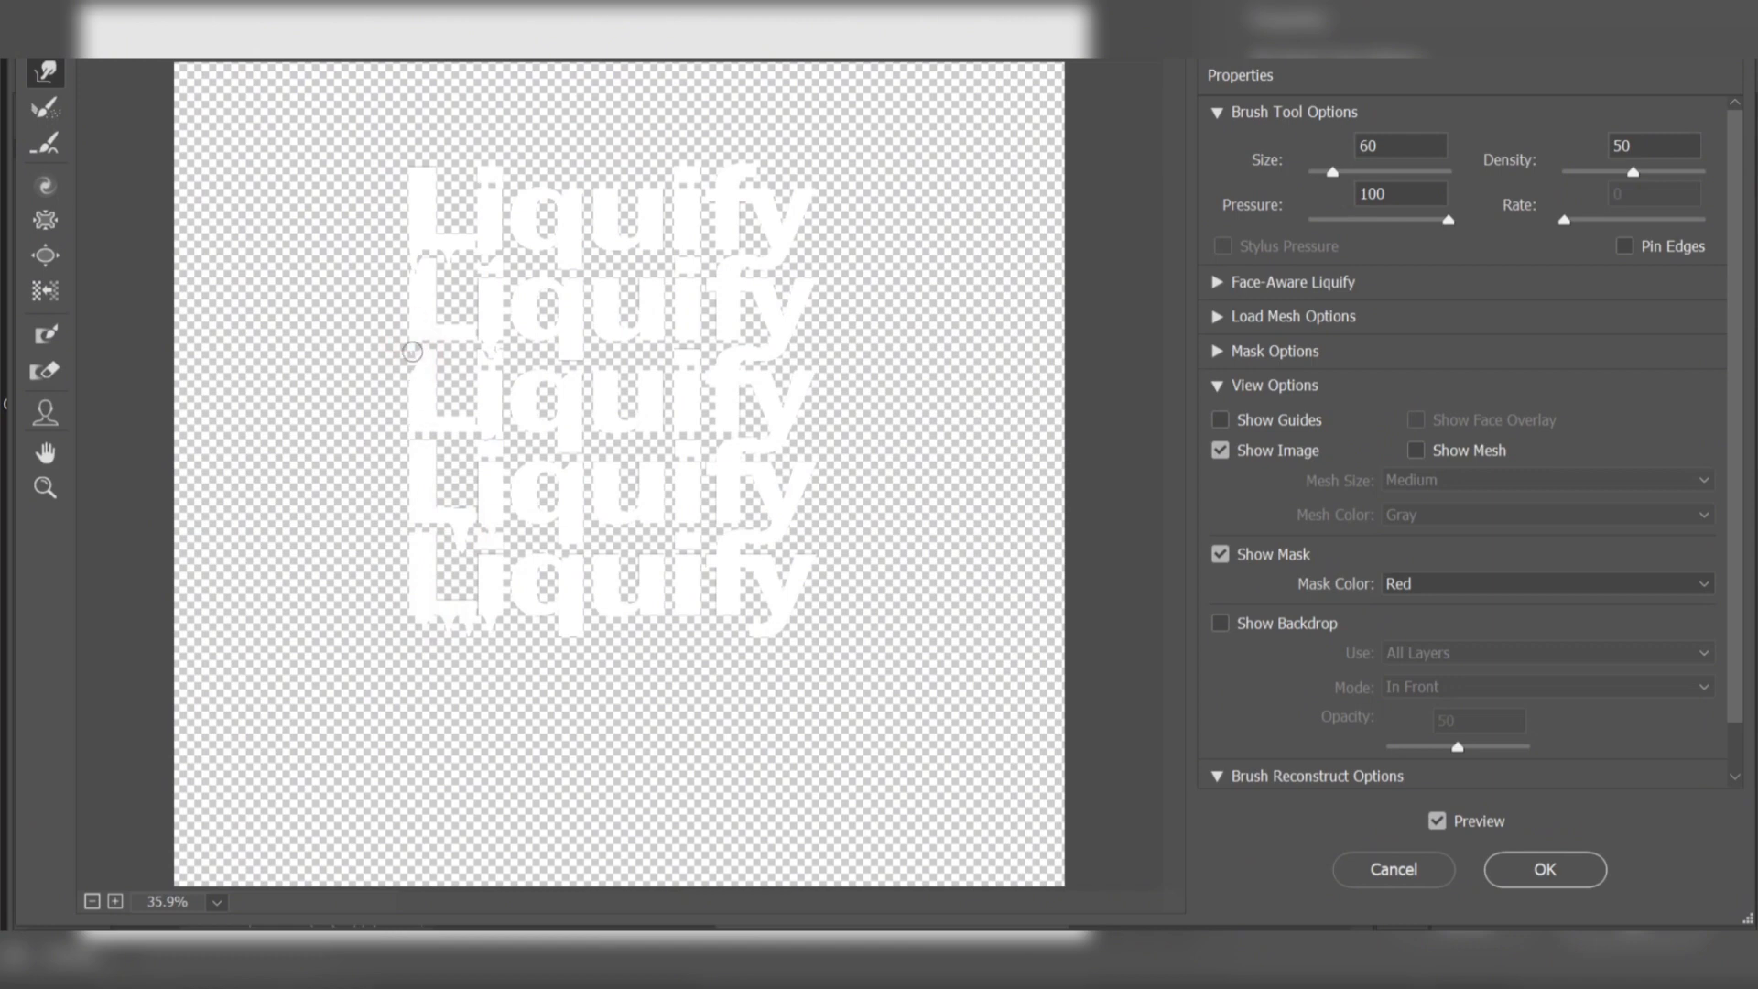
left_click_drag(412, 351, 463, 345)
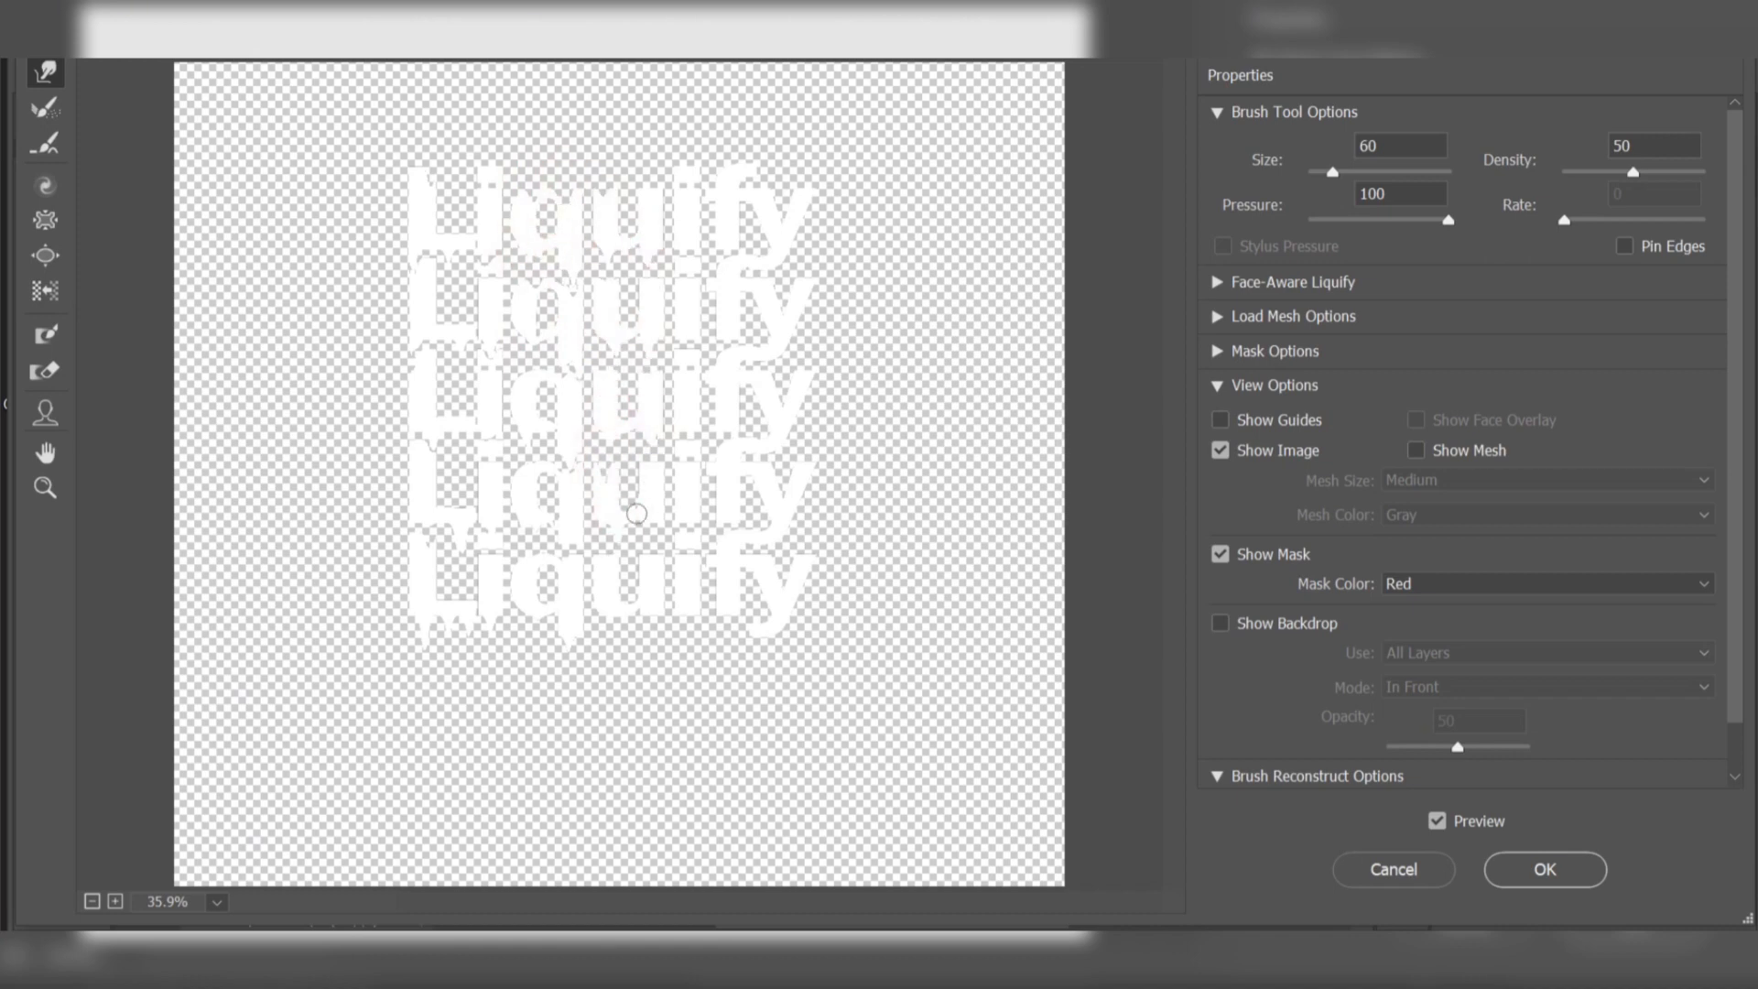
left_click_drag(651, 459, 651, 540)
left_click_drag(665, 562, 663, 579)
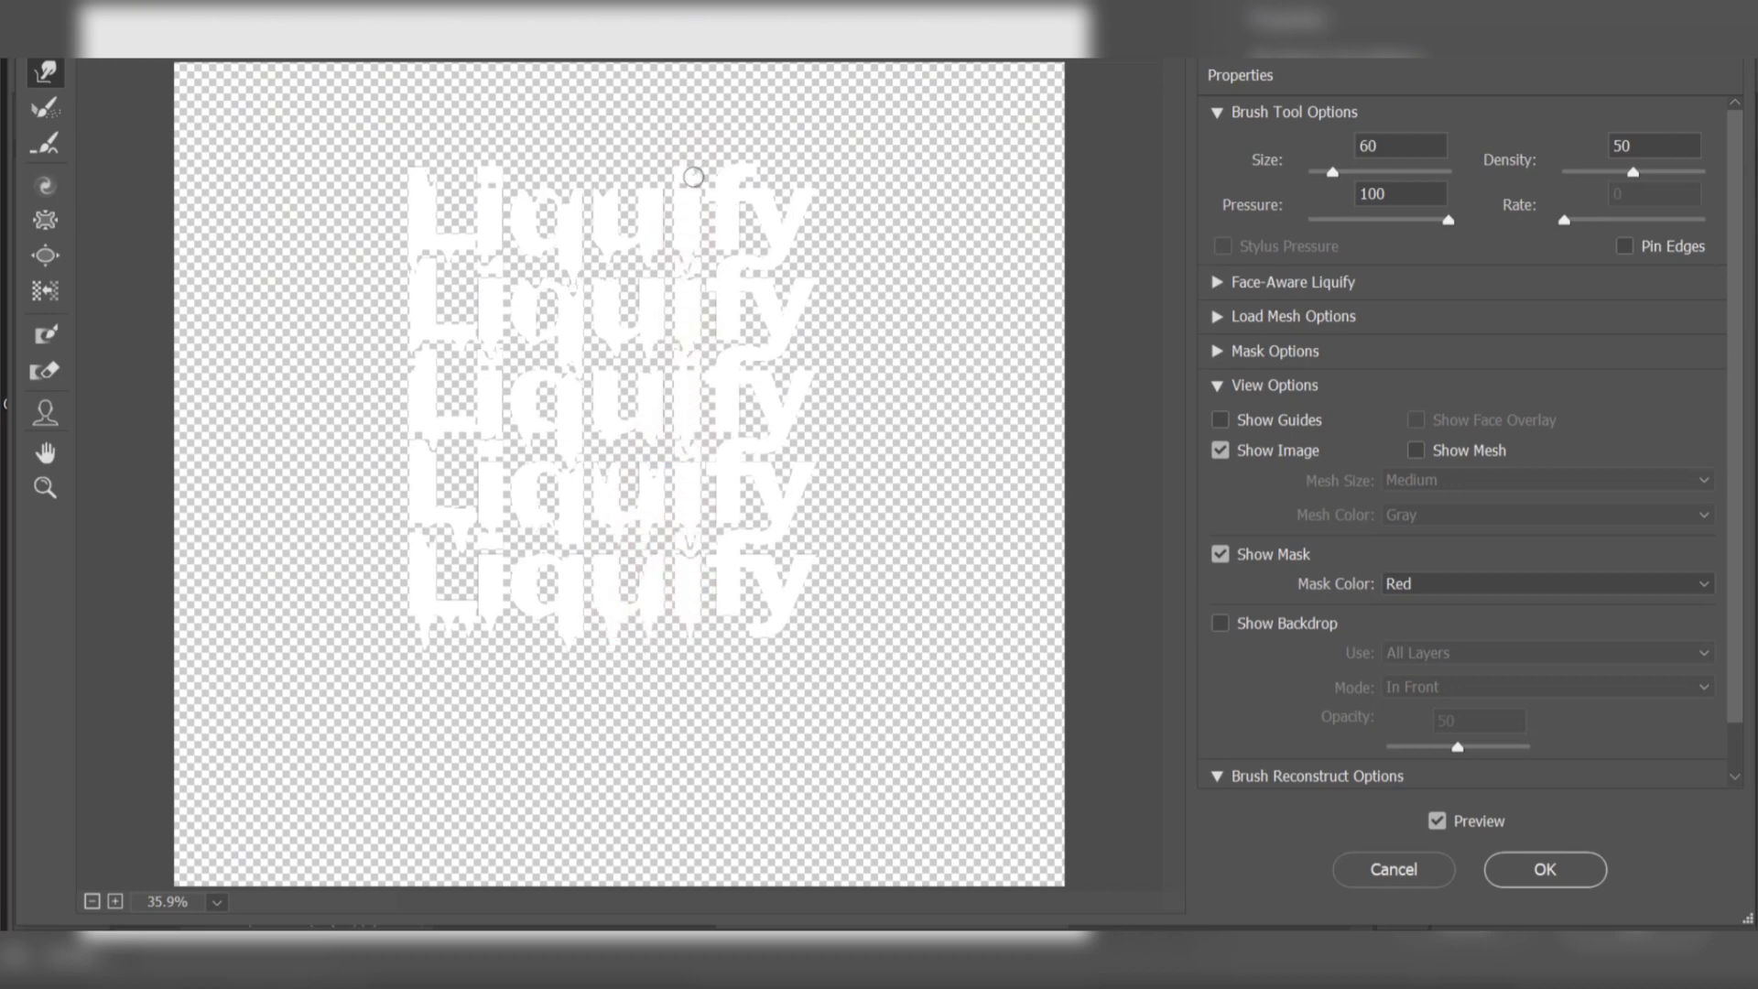
left_click_drag(804, 183, 801, 500)
key("Return")
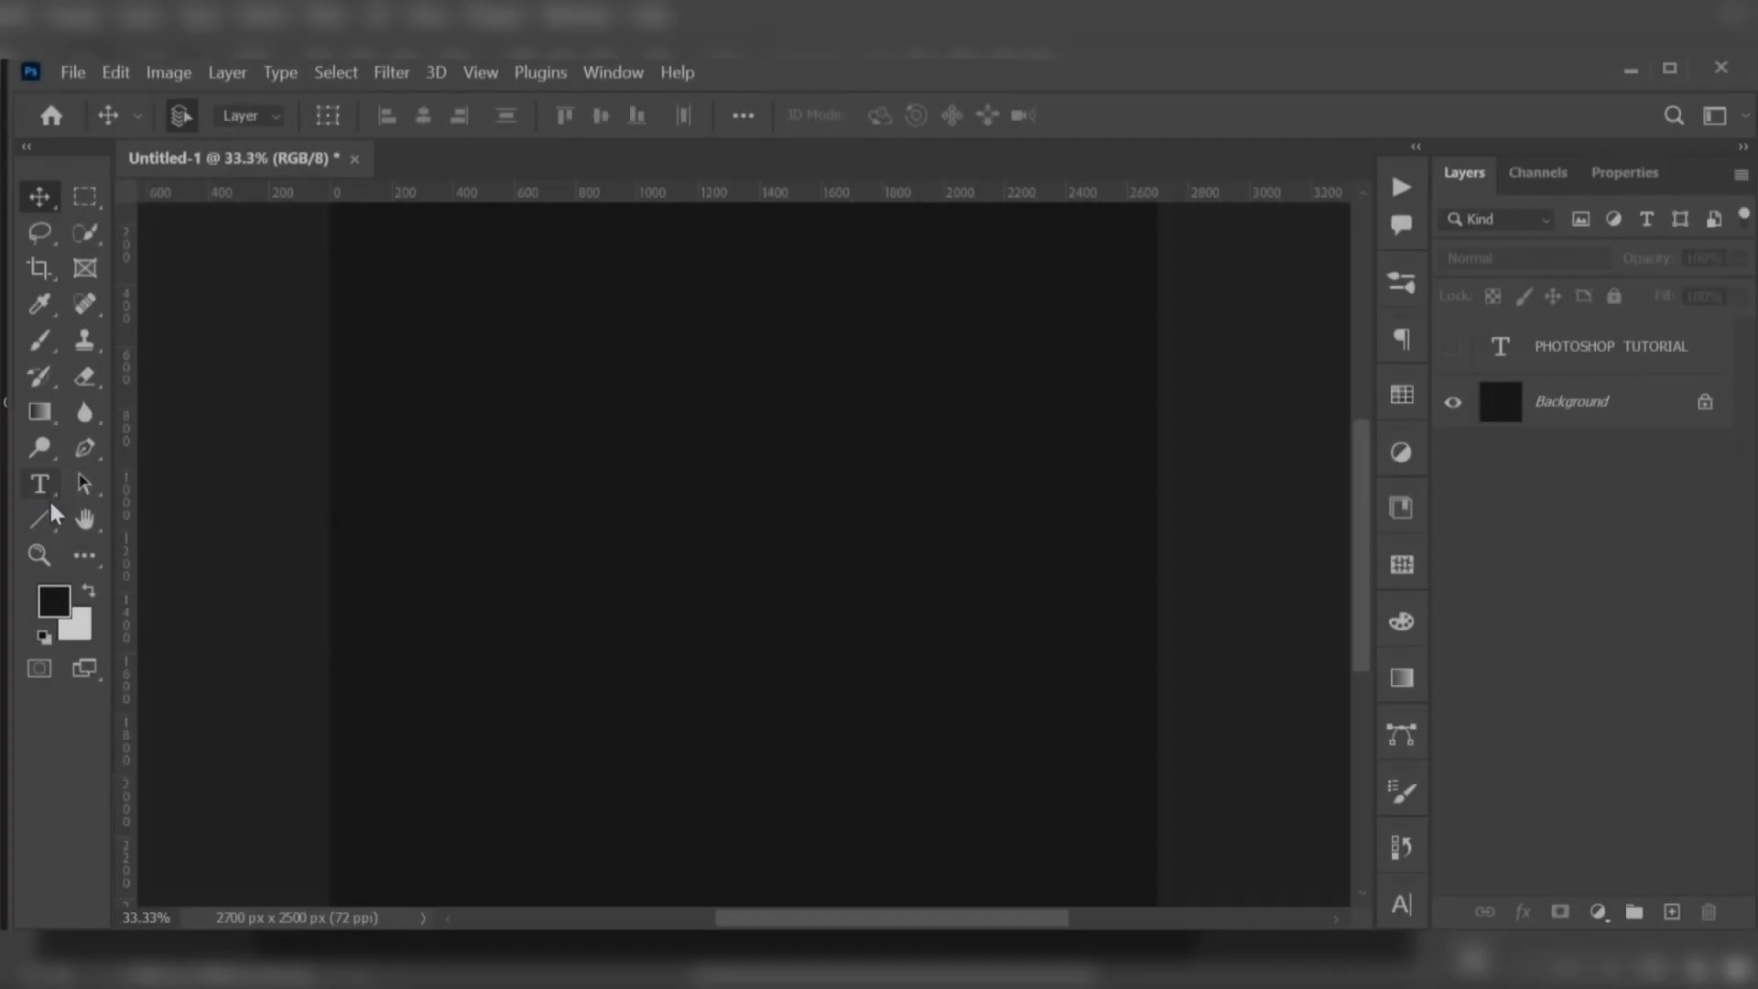
Step: Draw a horizontal white line about 1787 px long with a 10 px stroke across the upper part of the canvas
left_click(41, 536)
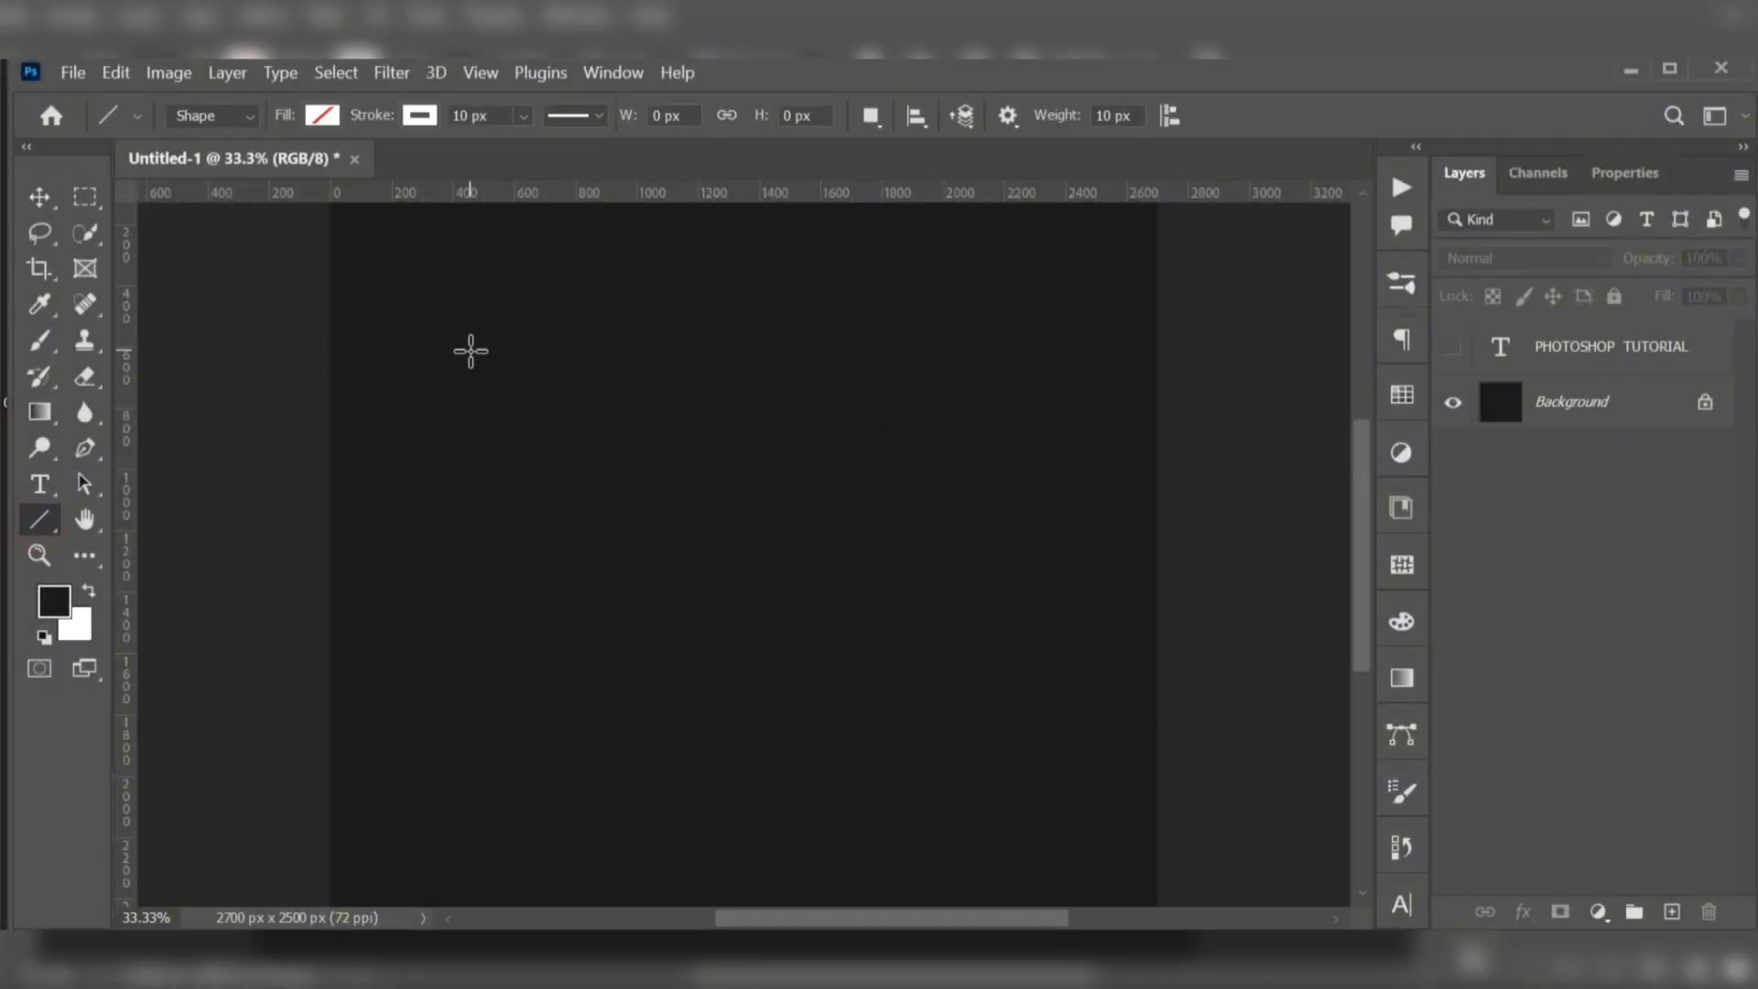
left_click_drag(470, 349, 1016, 349)
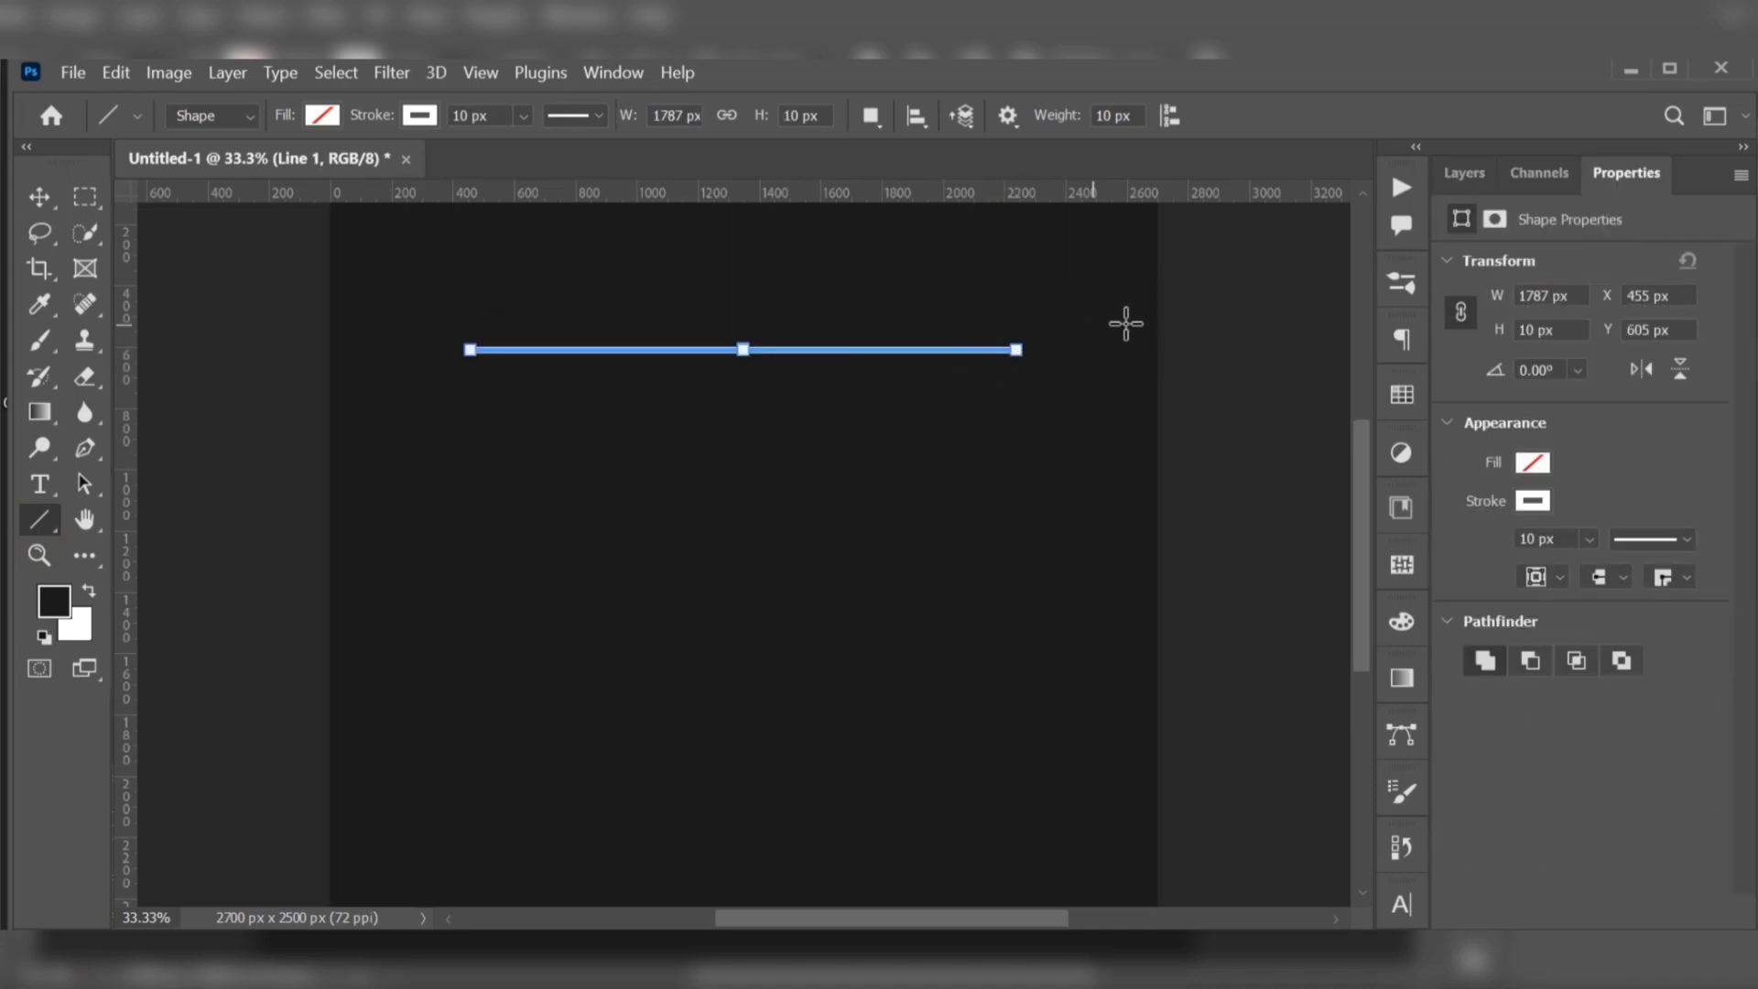
left_click(39, 196)
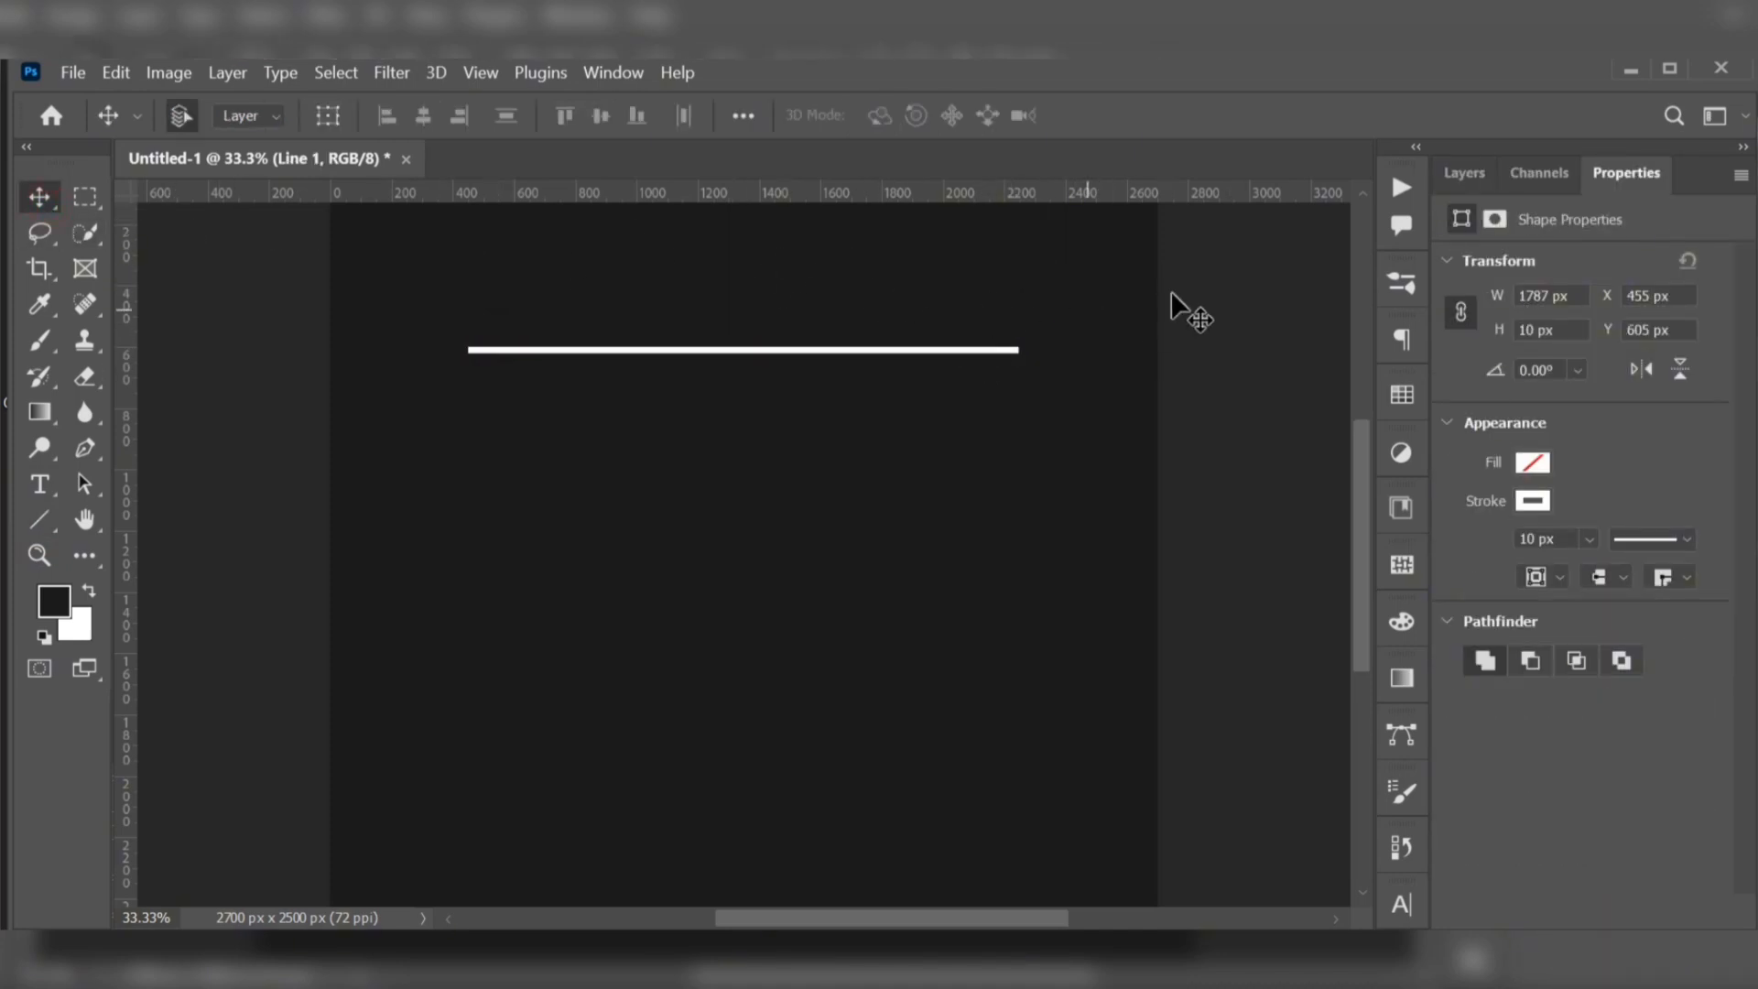
left_click(1481, 177)
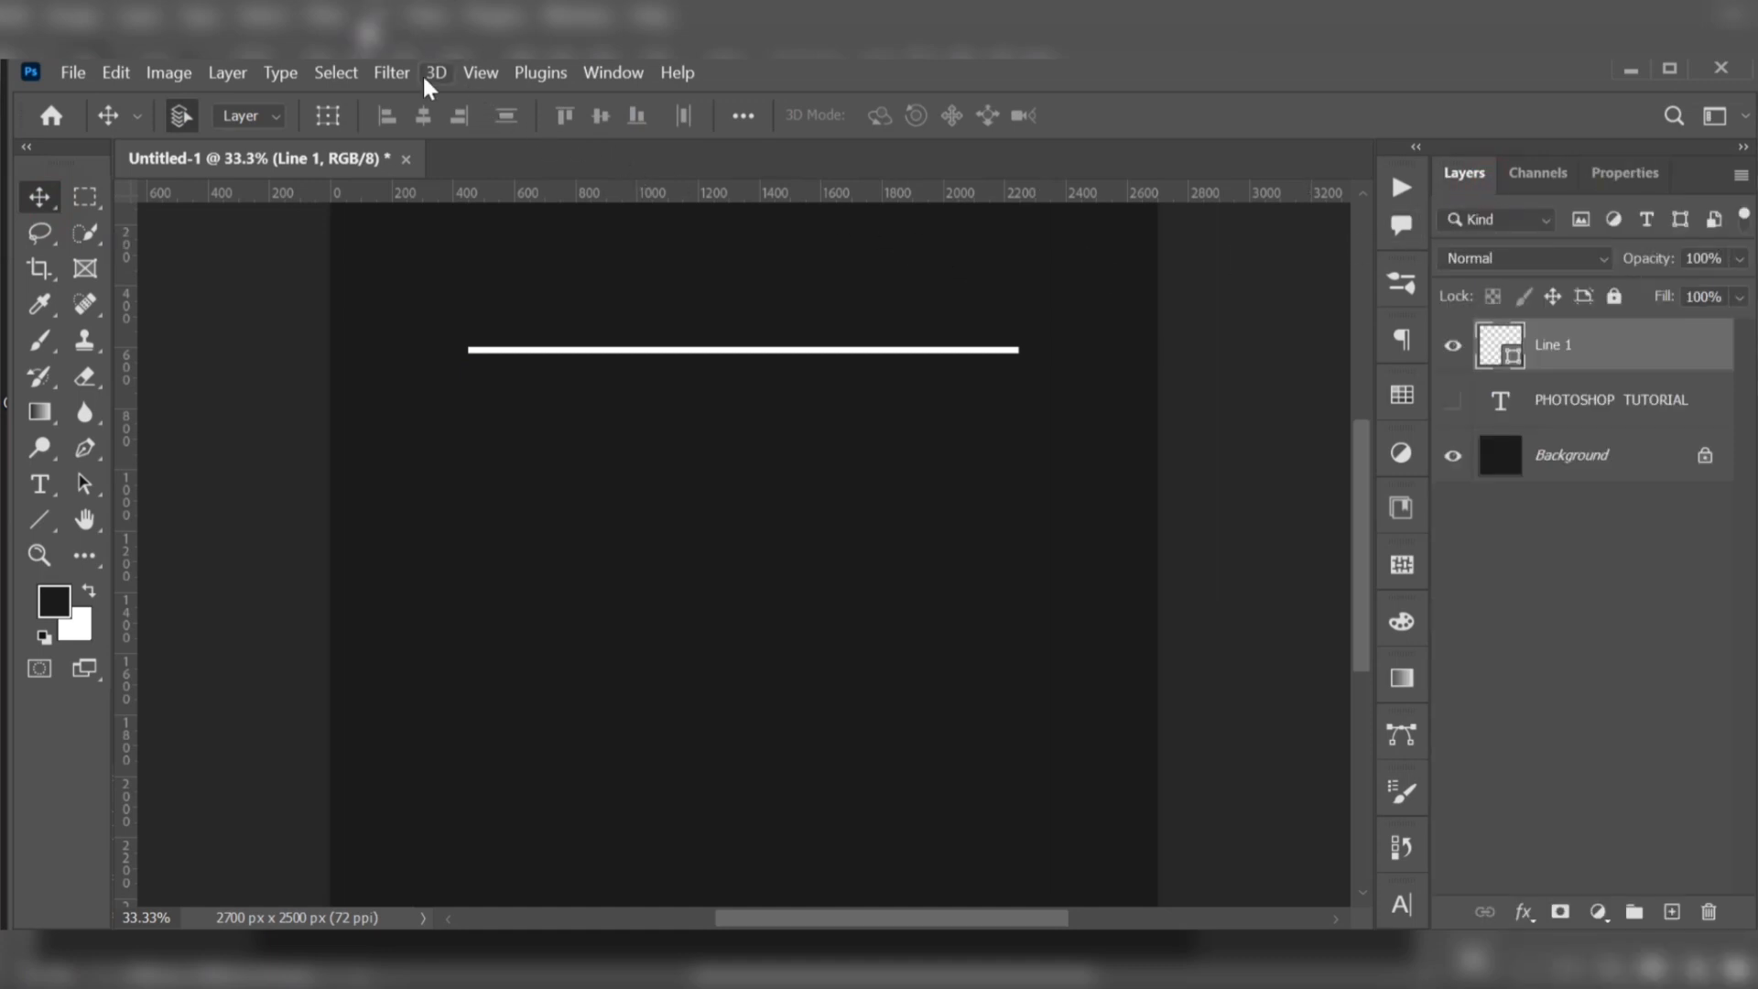
Step: Record an action named "line copy" that duplicates the line a short distance below itself
left_click(618, 73)
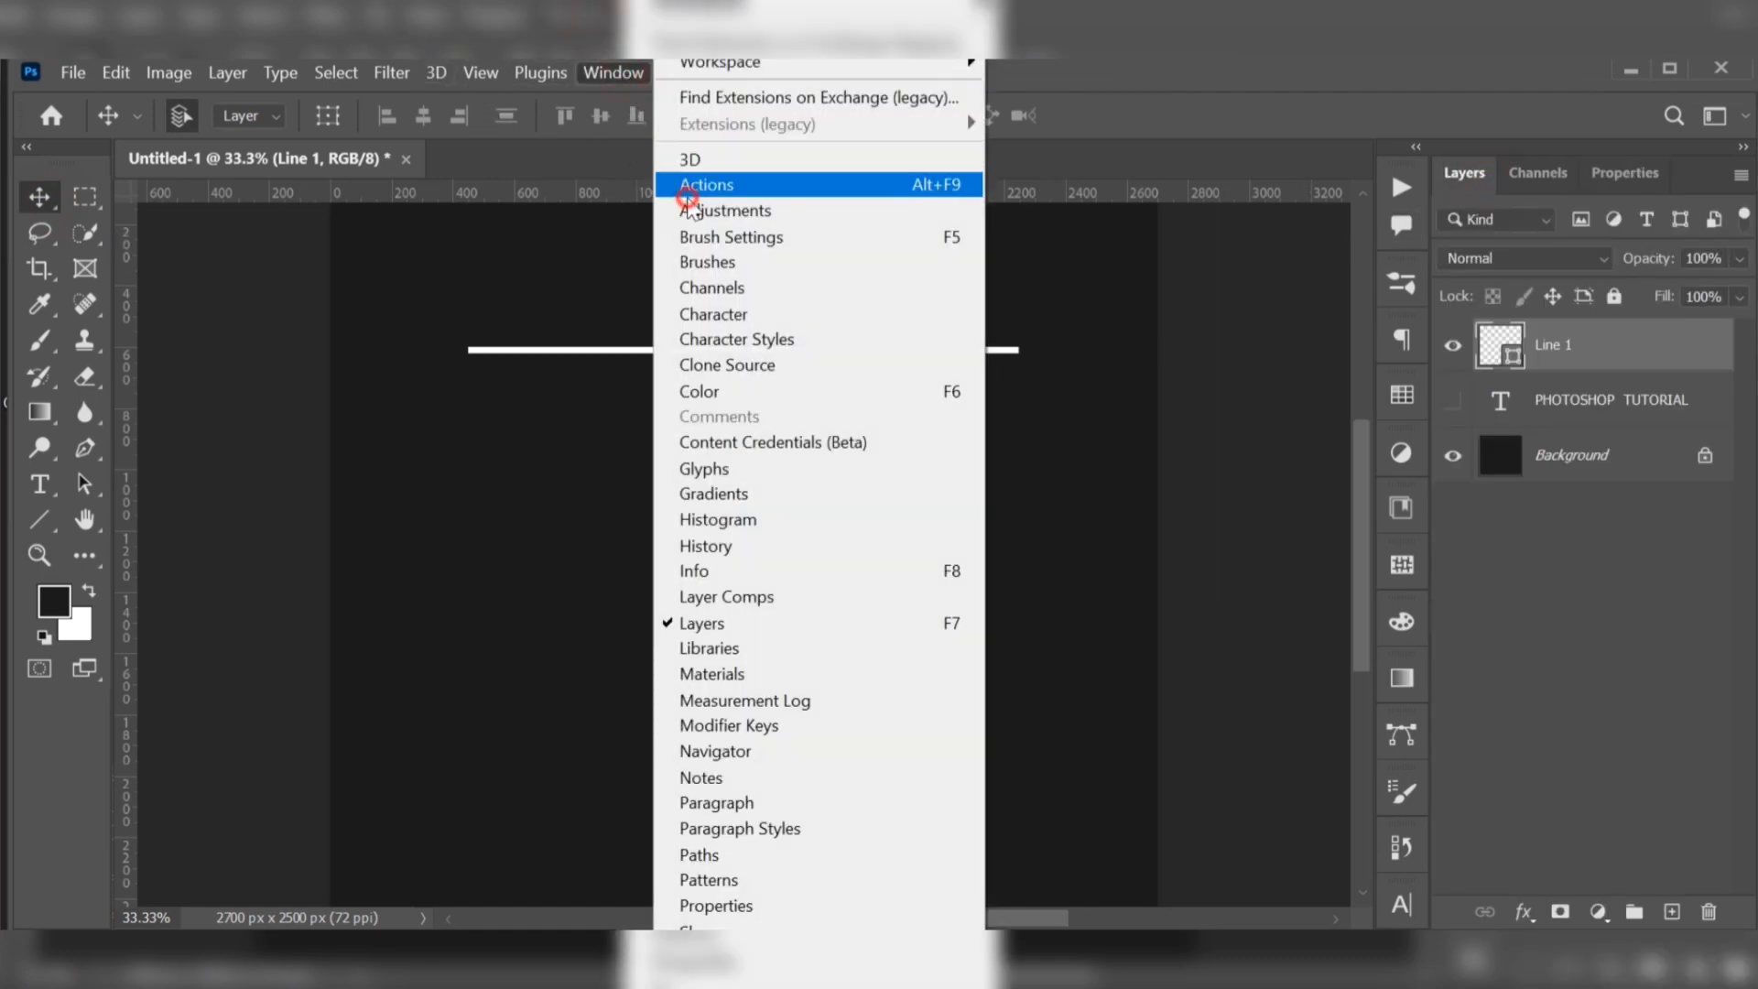
left_click(684, 185)
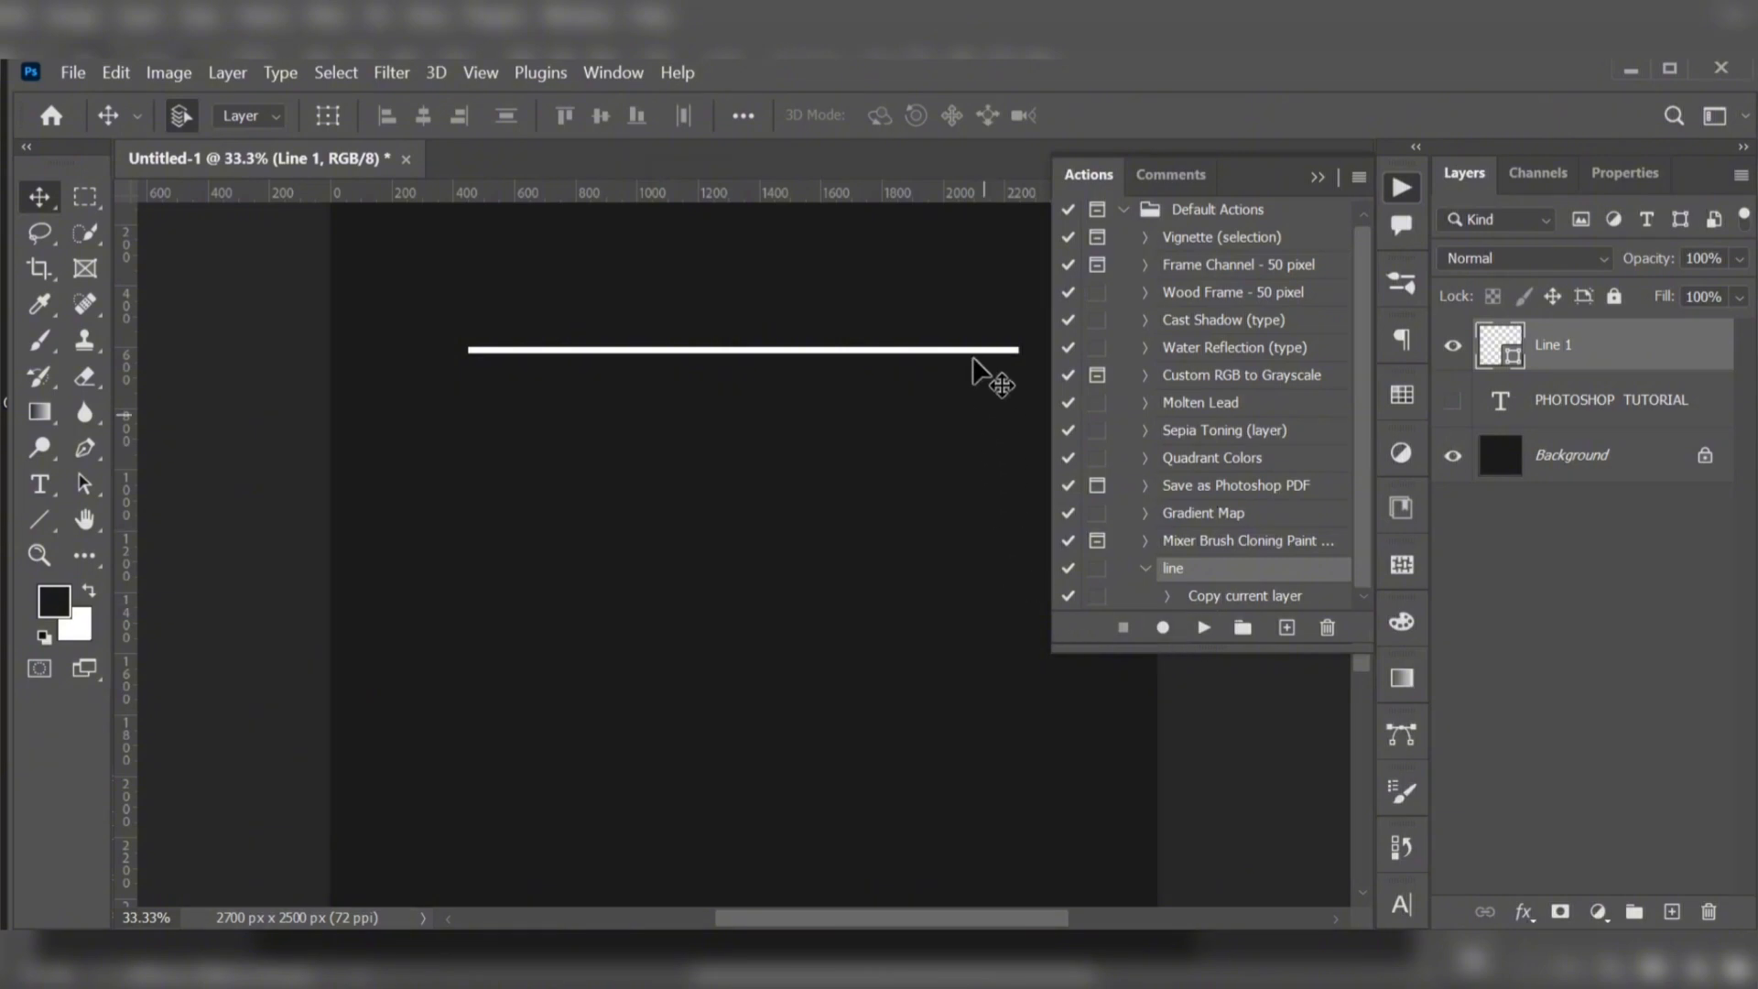
left_click(1287, 639)
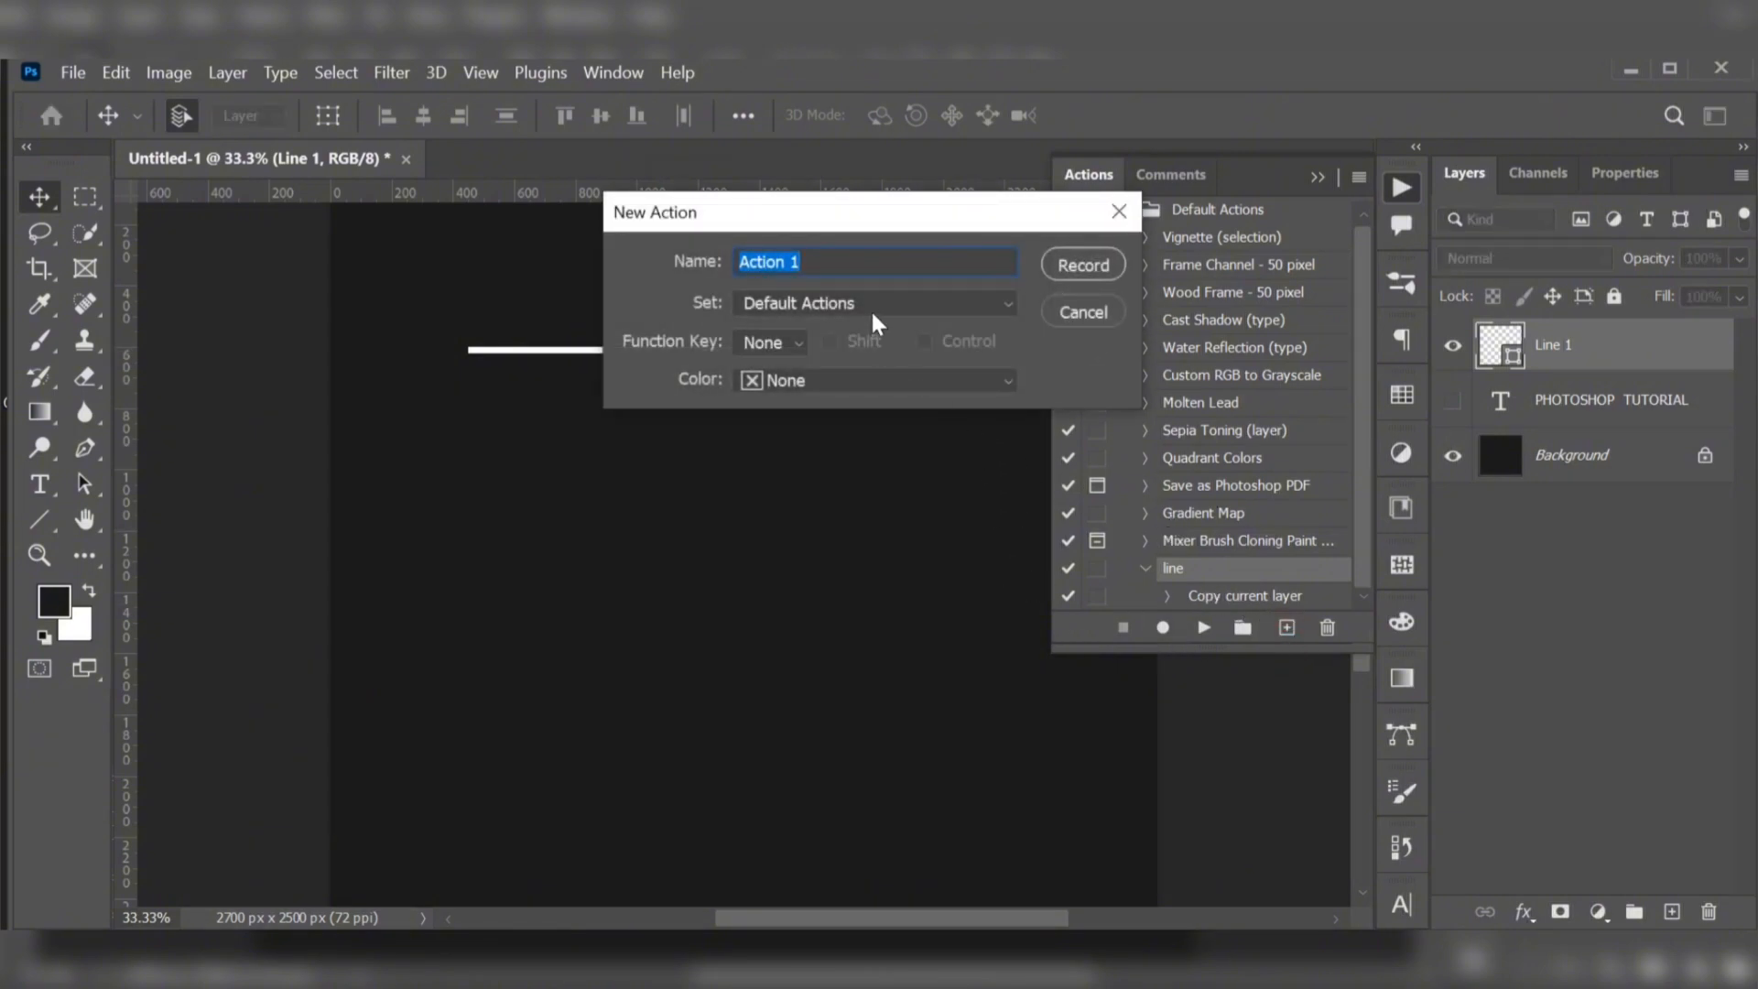
type("line copy")
key("Return")
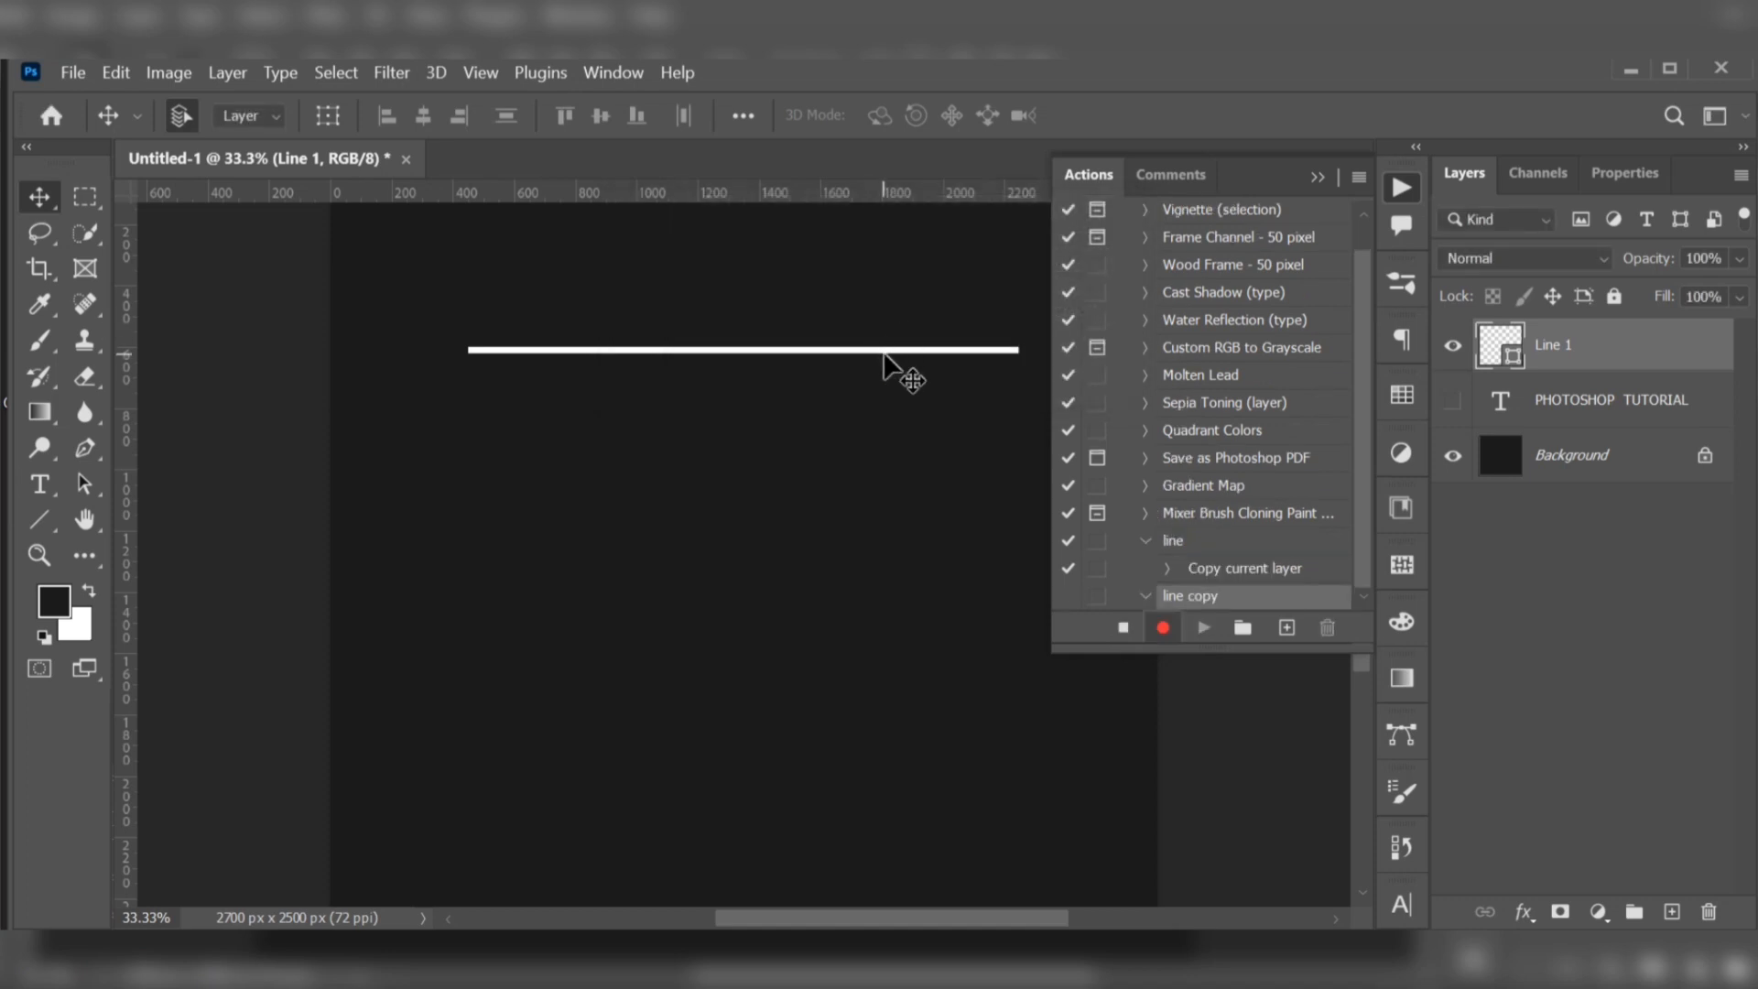
left_click_drag(887, 351, 888, 373)
left_click(1123, 627)
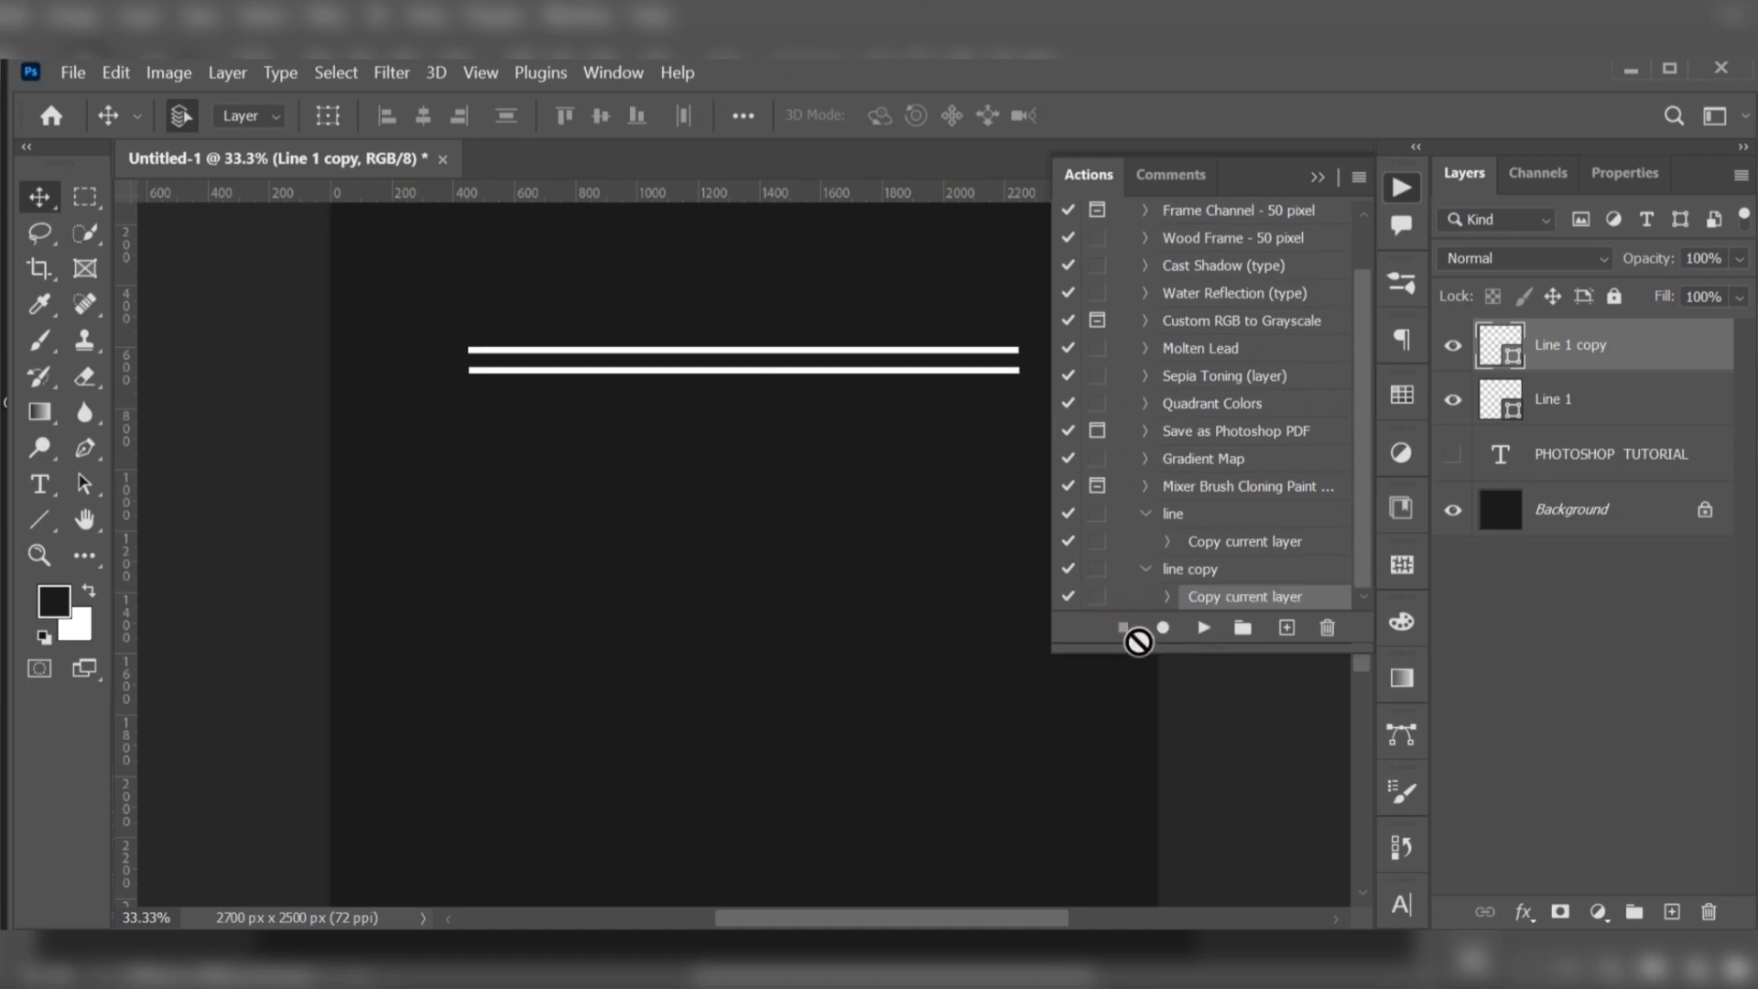
Step: Replay the line copy action until 20 copies of the line are stacked down the canvas
left_click(1205, 628)
left_click(1205, 628)
left_click(1205, 628)
left_click(1204, 628)
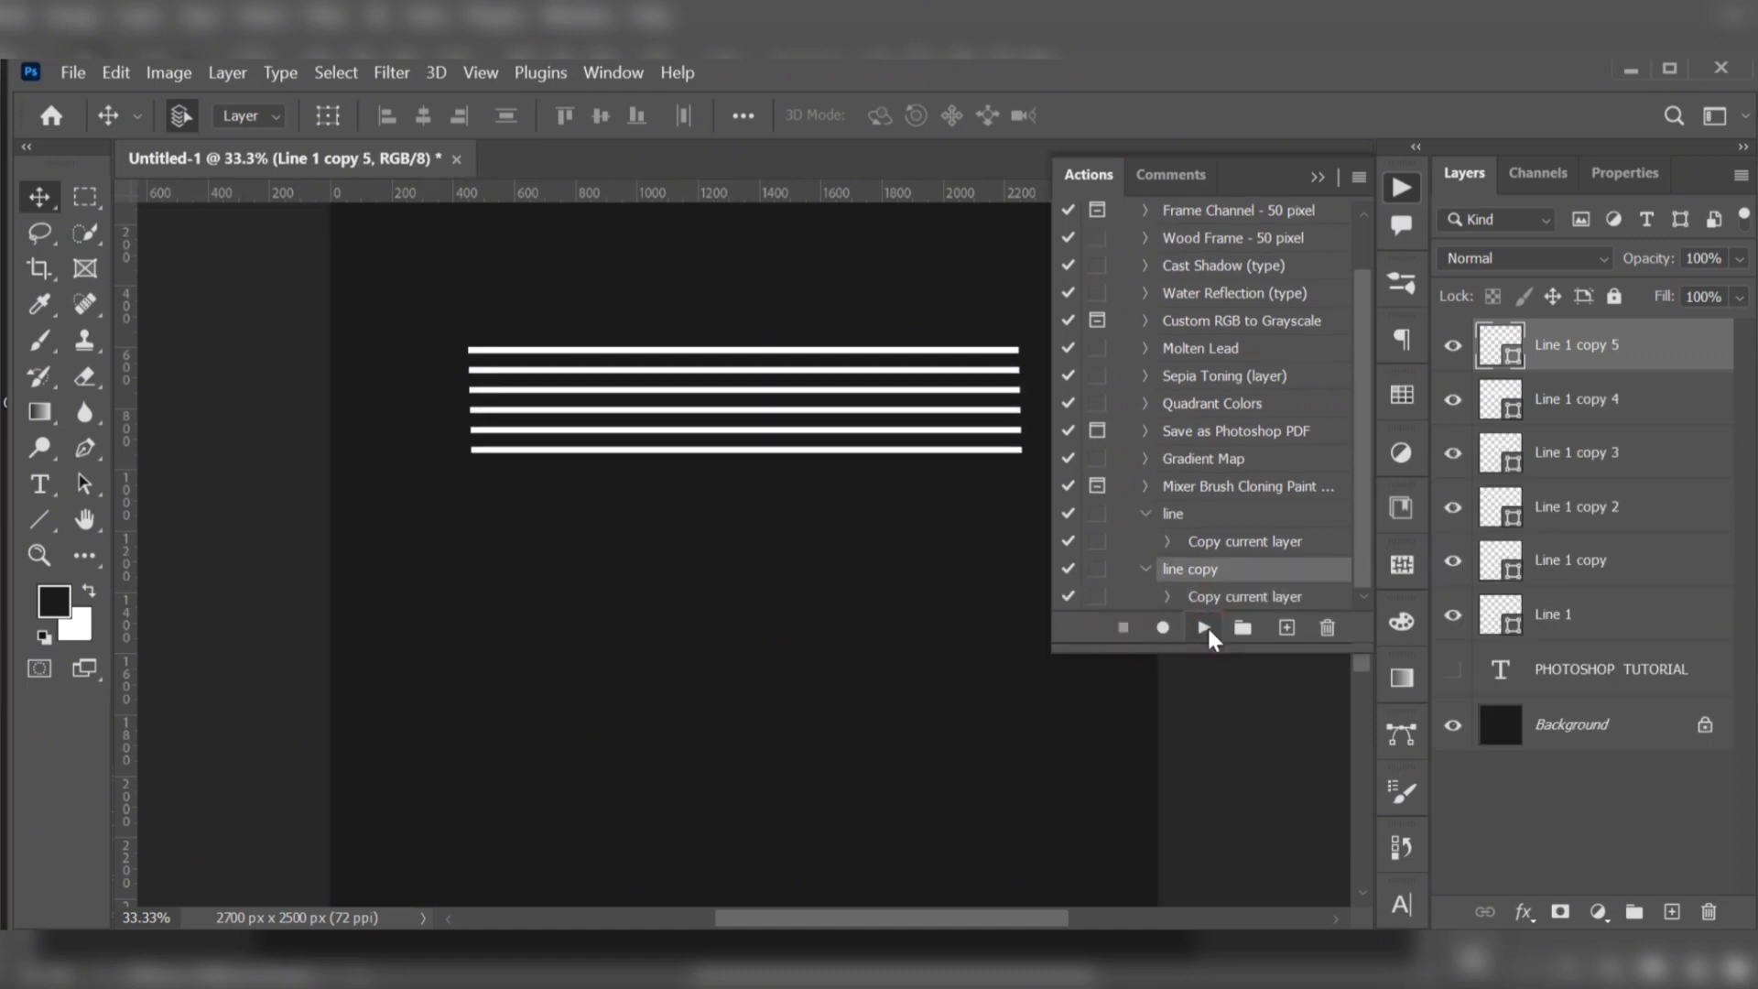
left_click(1204, 628)
left_click(1205, 628)
left_click(1205, 627)
left_click(1205, 628)
left_click(1205, 628)
left_click(1204, 628)
left_click(1204, 628)
left_click(1205, 627)
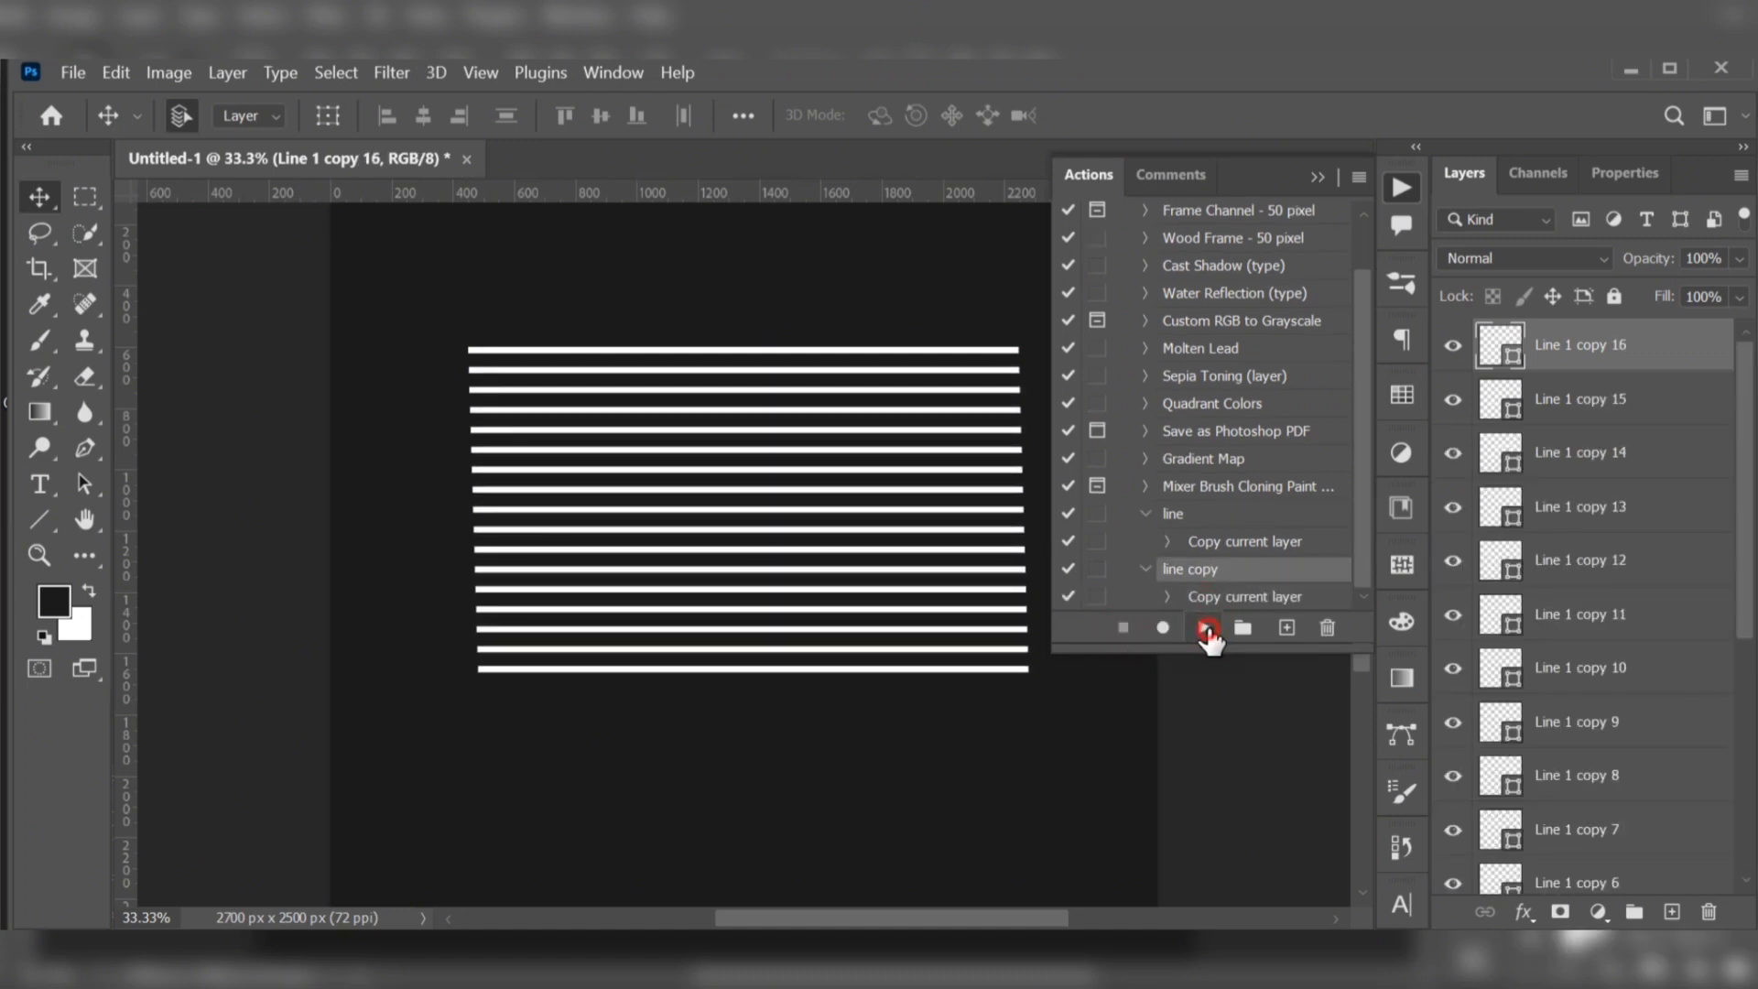
left_click(1205, 628)
left_click(1205, 628)
left_click(1204, 628)
left_click(1205, 628)
left_click(1205, 628)
left_click(1316, 177)
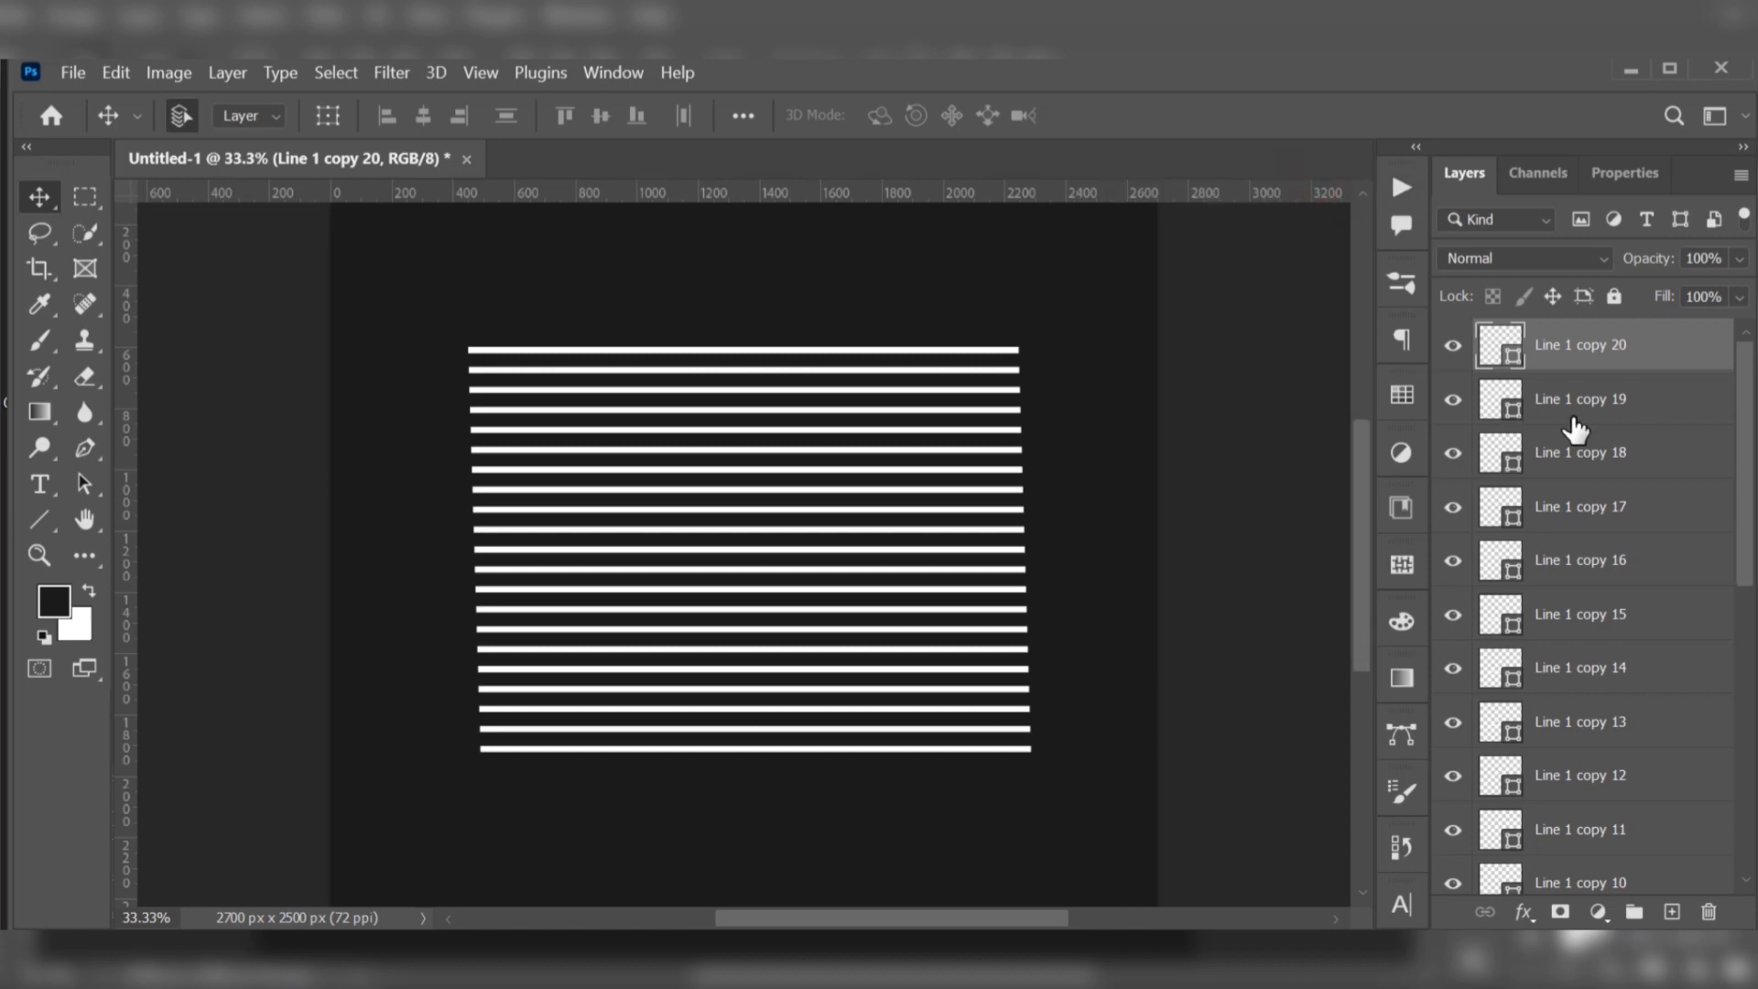
Step: Convert the original line and all its copies into a single smart object
scroll(1586, 466, "down", 4)
scroll(1588, 640, "down", 3)
left_click(1589, 781, "shift")
right_click(1589, 608)
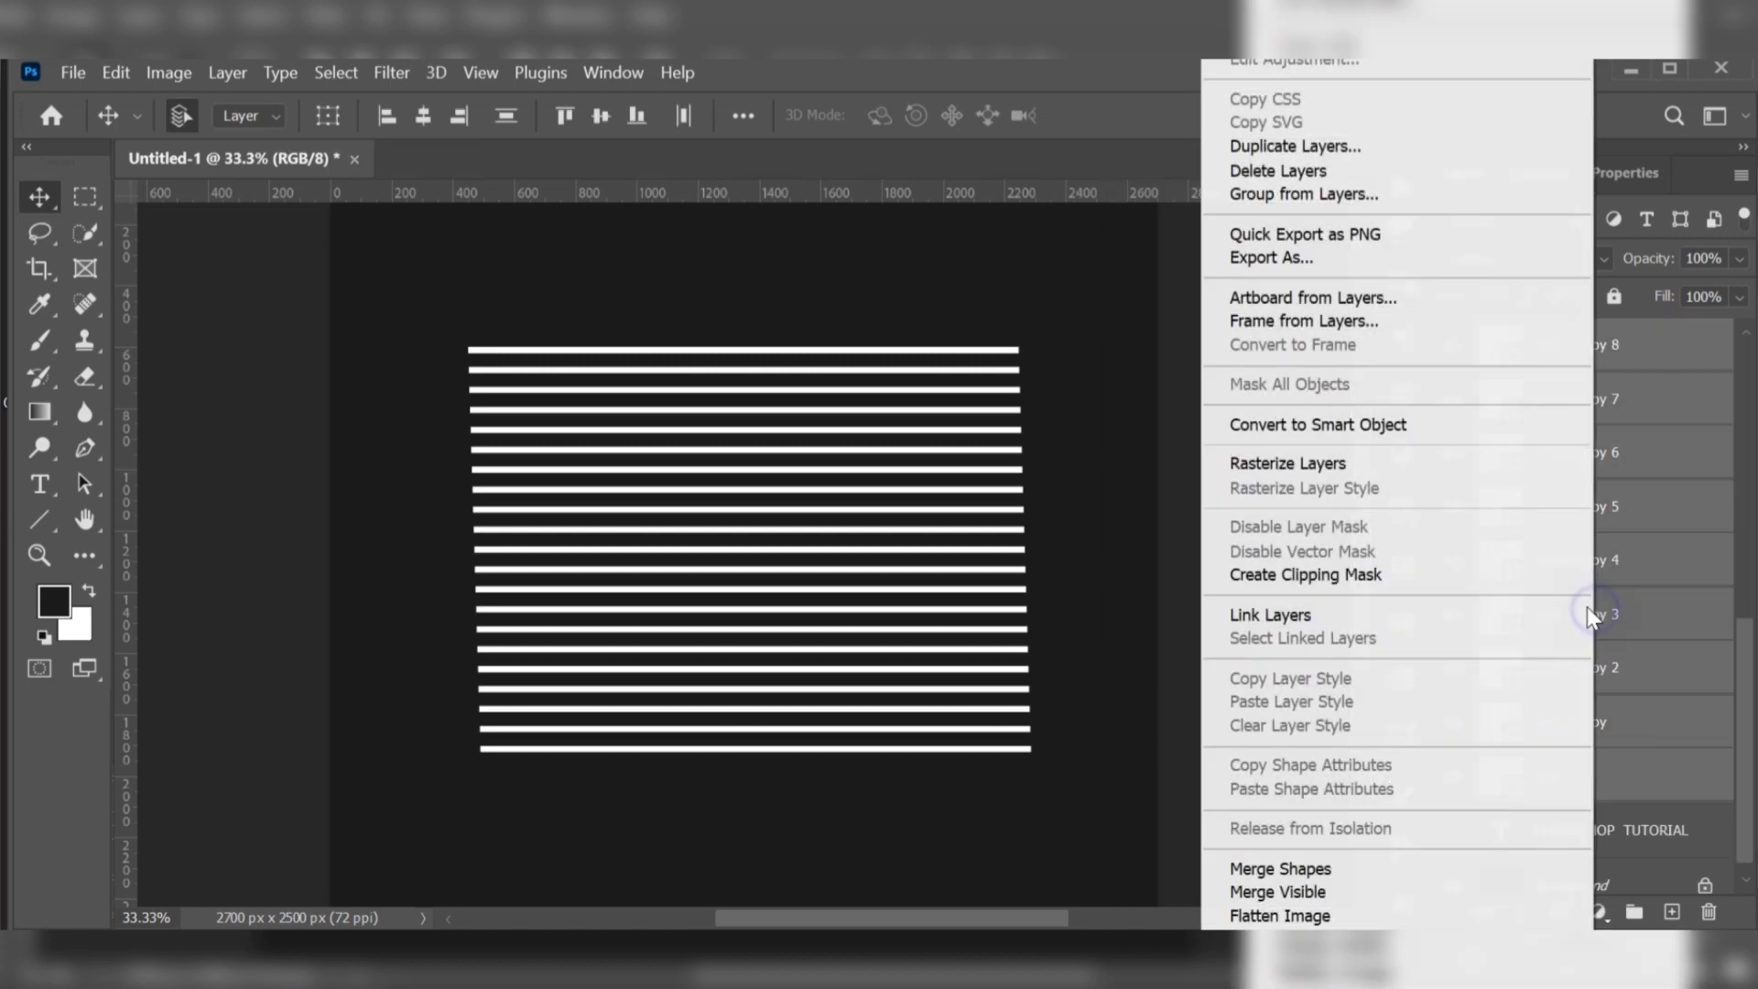
left_click(1355, 425)
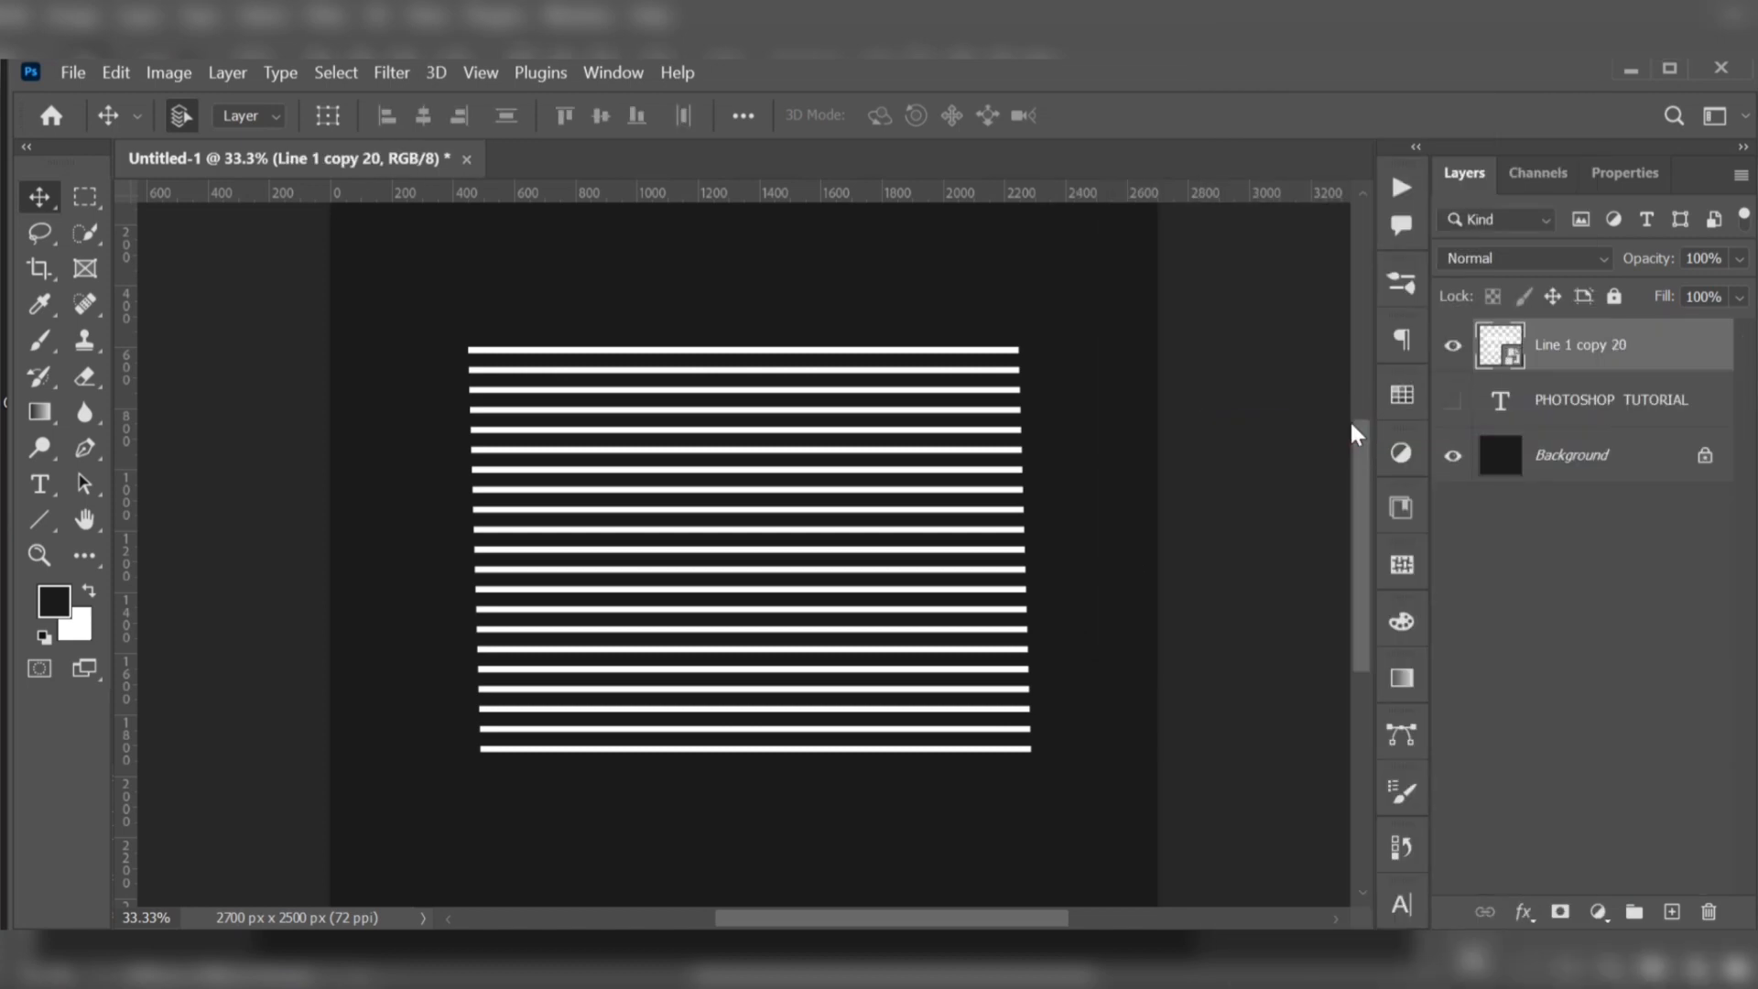
Step: Apply the Liquify filter to the lines, pushing wavy peaks and dips across them with a size 400, density 50, pressure 100 brush
left_click(388, 73)
left_click(474, 309)
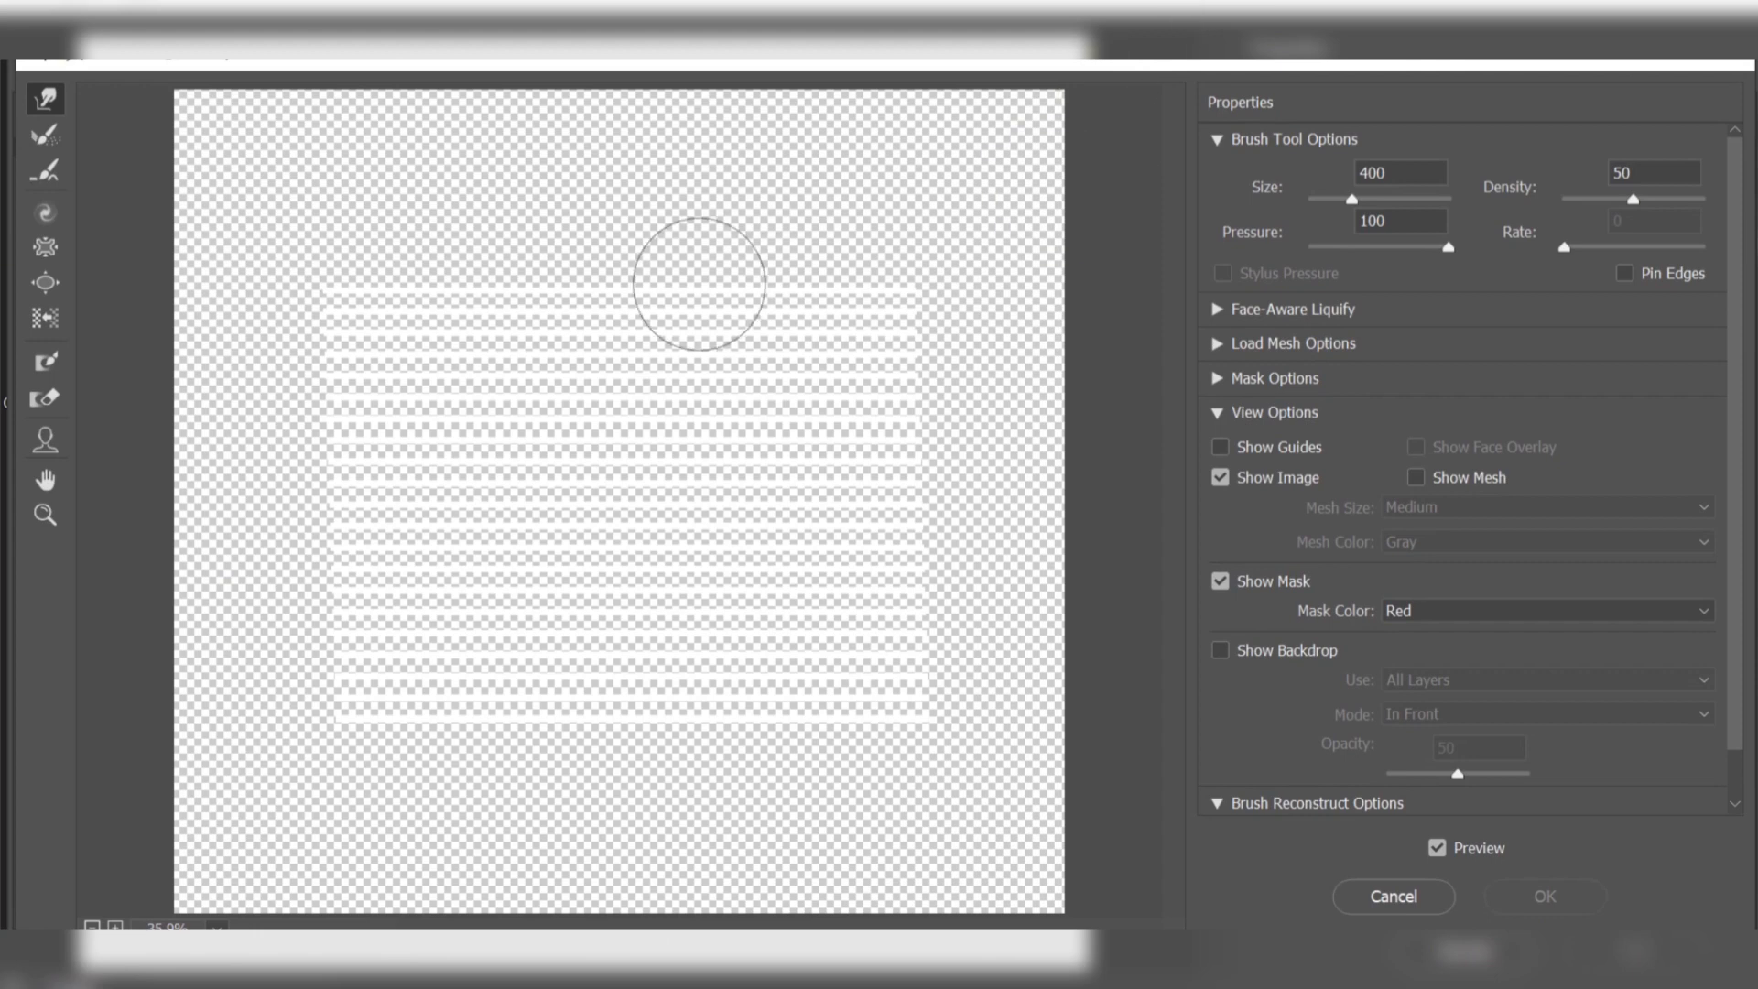
left_click_drag(416, 300, 429, 407)
left_click_drag(444, 641, 430, 563)
left_click_drag(563, 563, 563, 471)
left_click_drag(678, 358, 686, 426)
left_click_drag(843, 635, 824, 549)
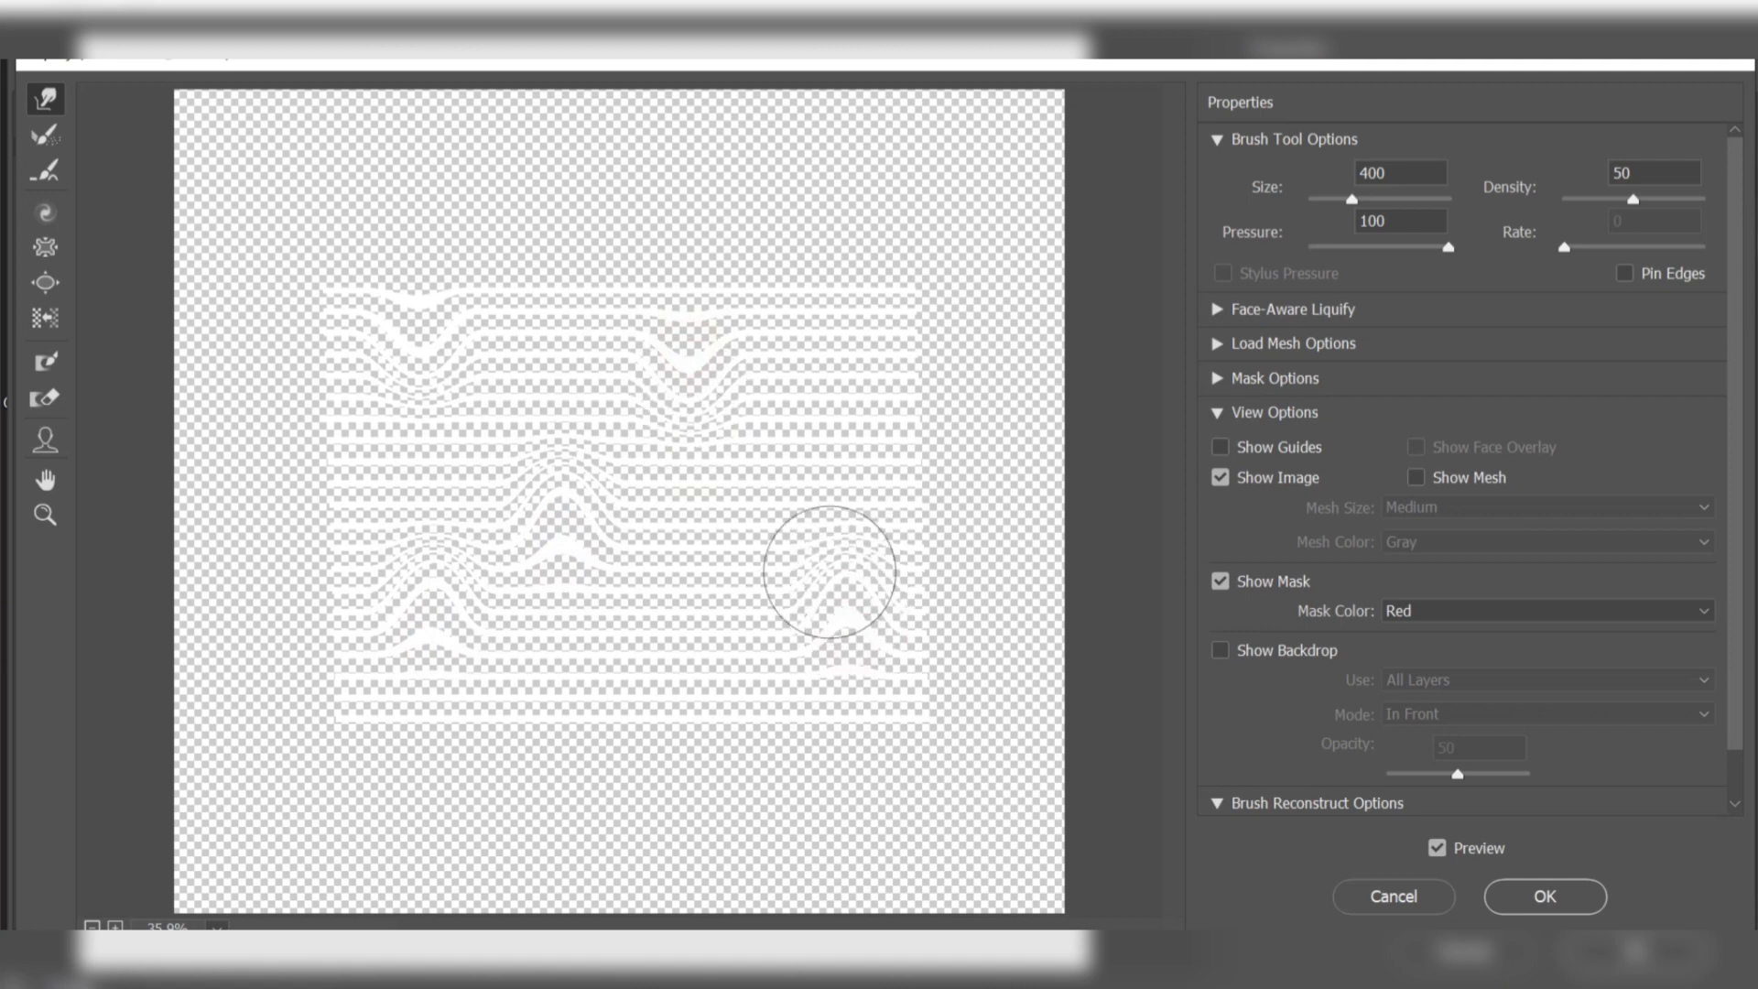
left_click_drag(703, 661, 698, 597)
left_click_drag(368, 475, 368, 458)
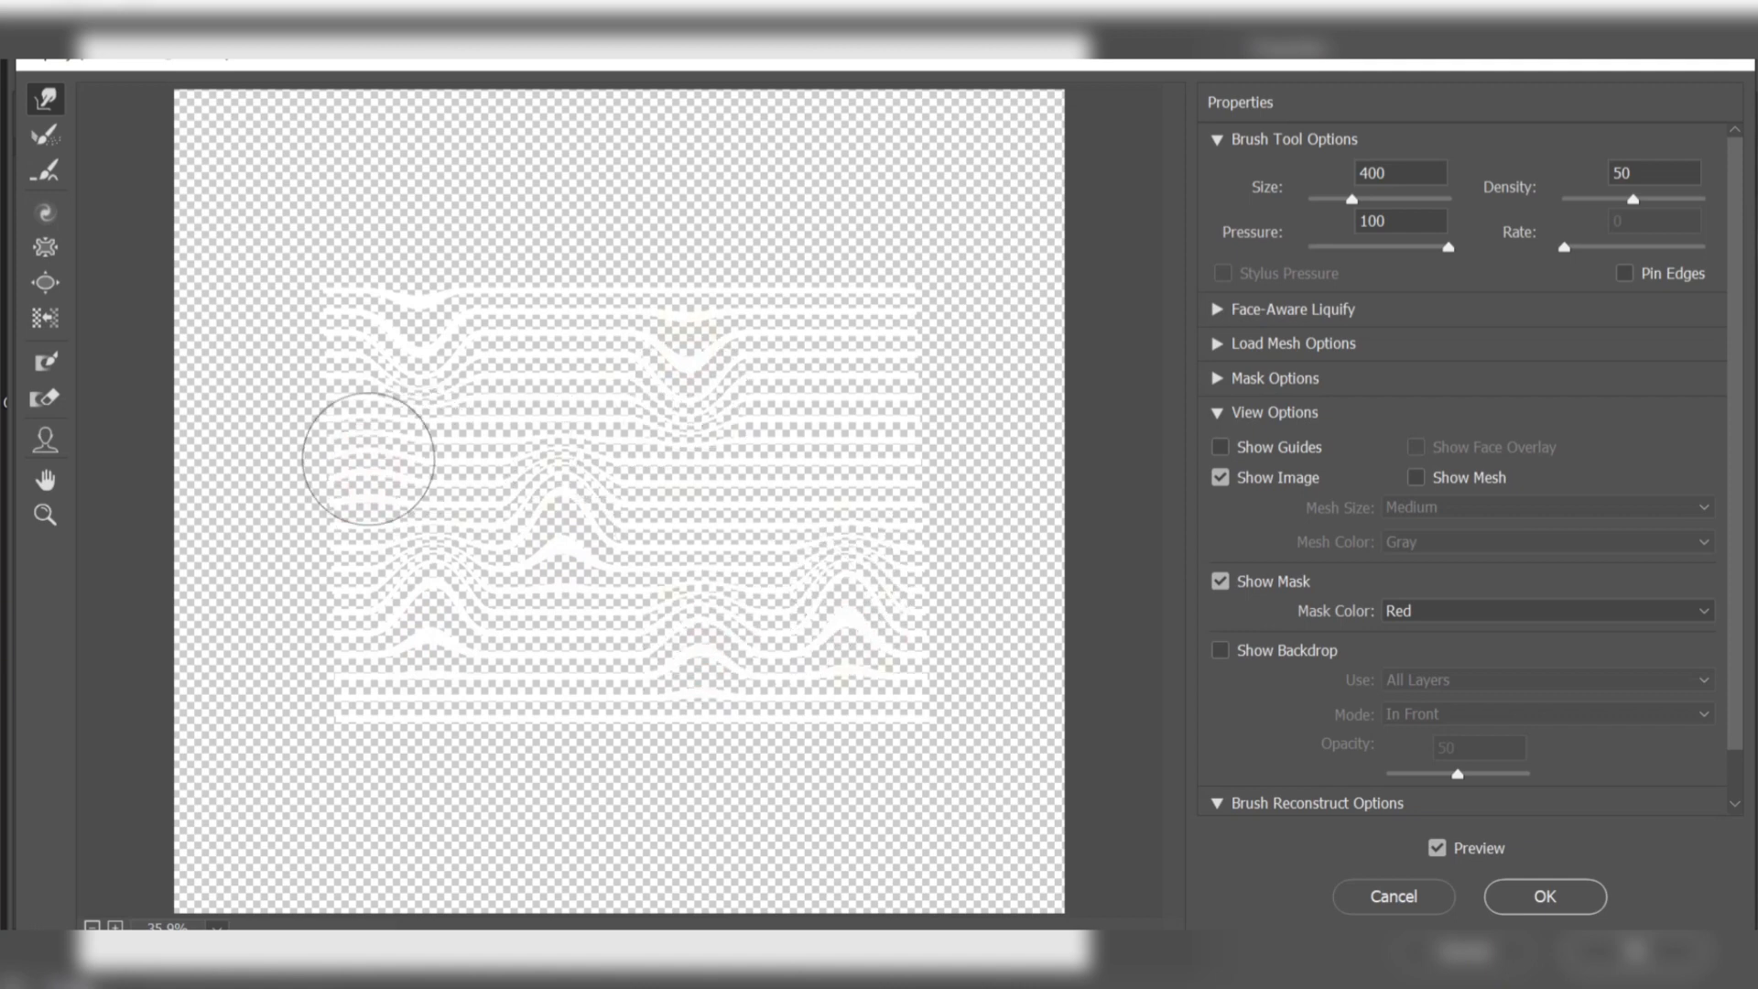
left_click_drag(785, 473, 785, 505)
left_click_drag(573, 410, 582, 420)
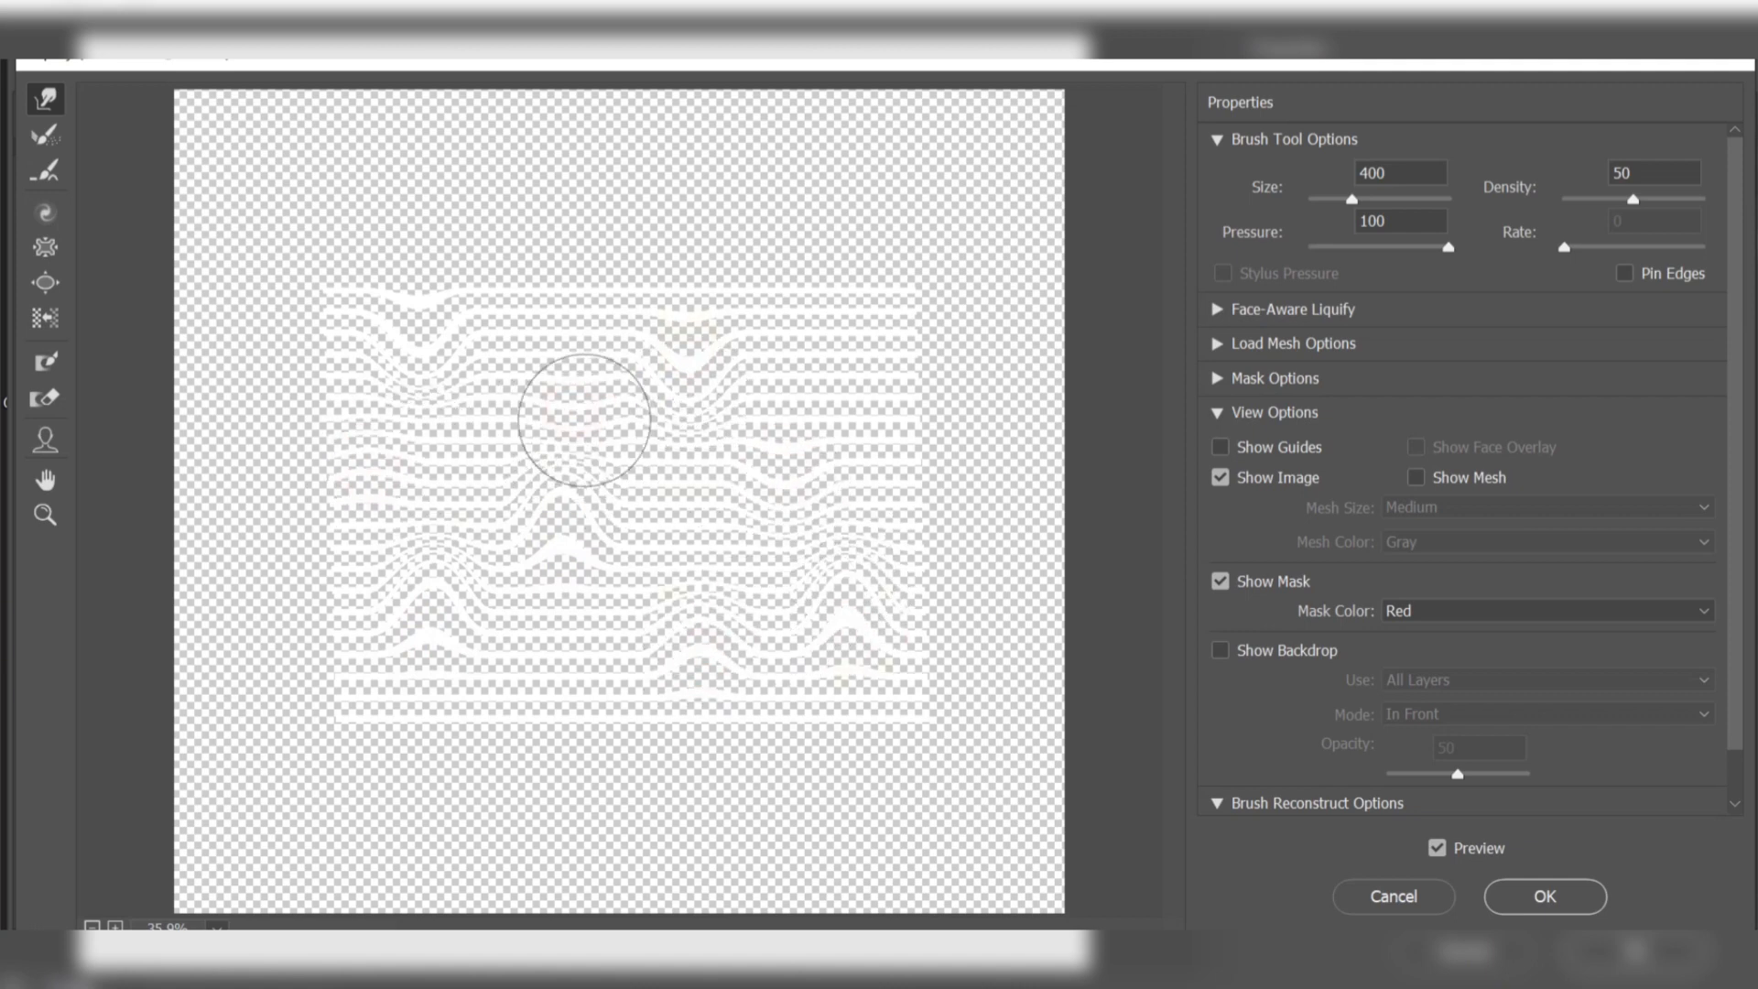
left_click_drag(880, 394, 879, 413)
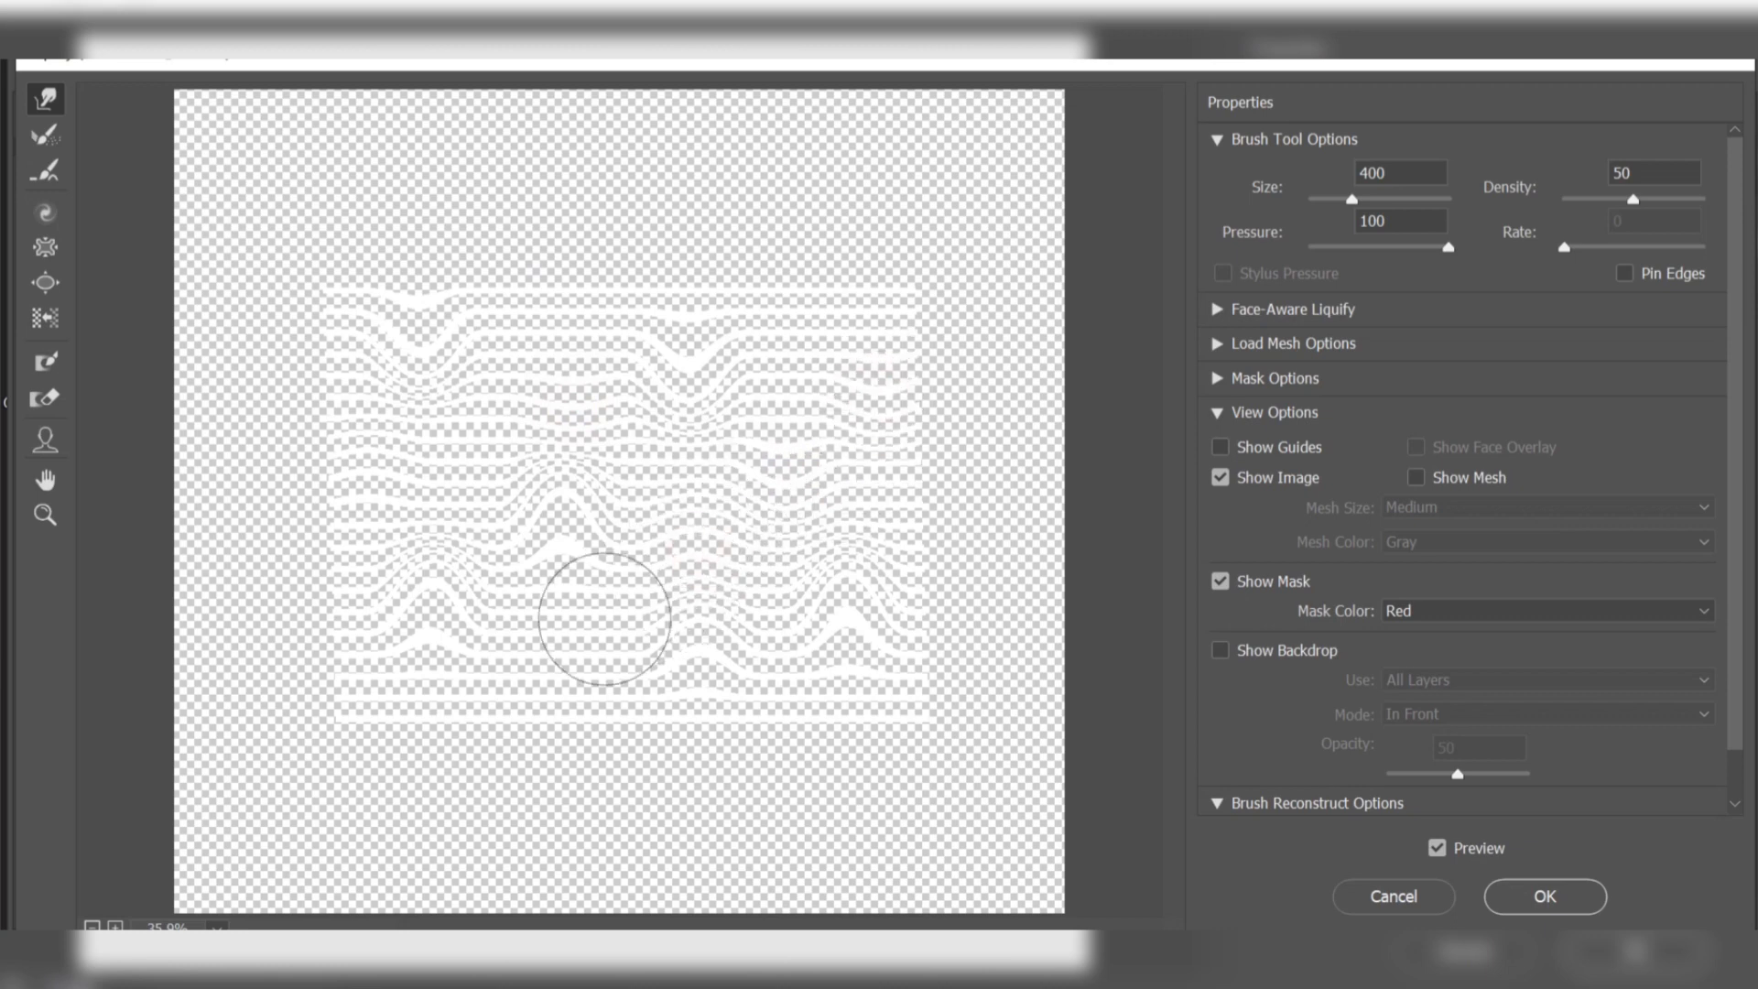
left_click_drag(588, 632, 576, 682)
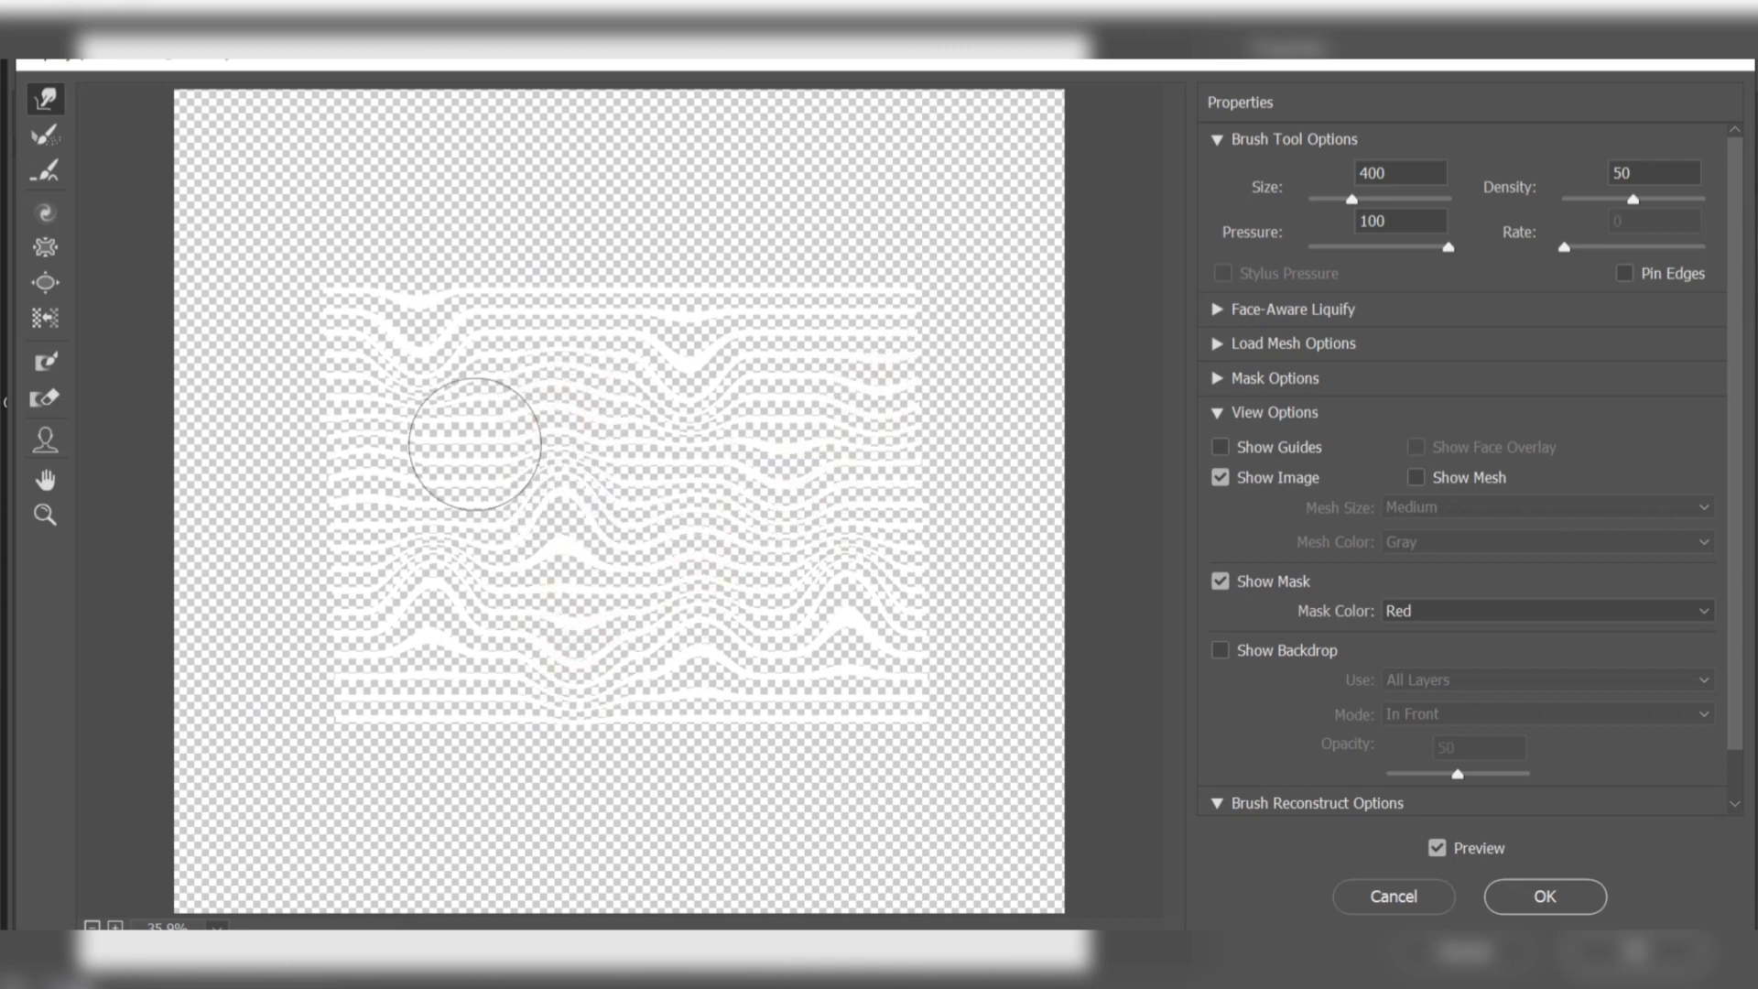
left_click_drag(464, 431, 472, 478)
left_click(1520, 894)
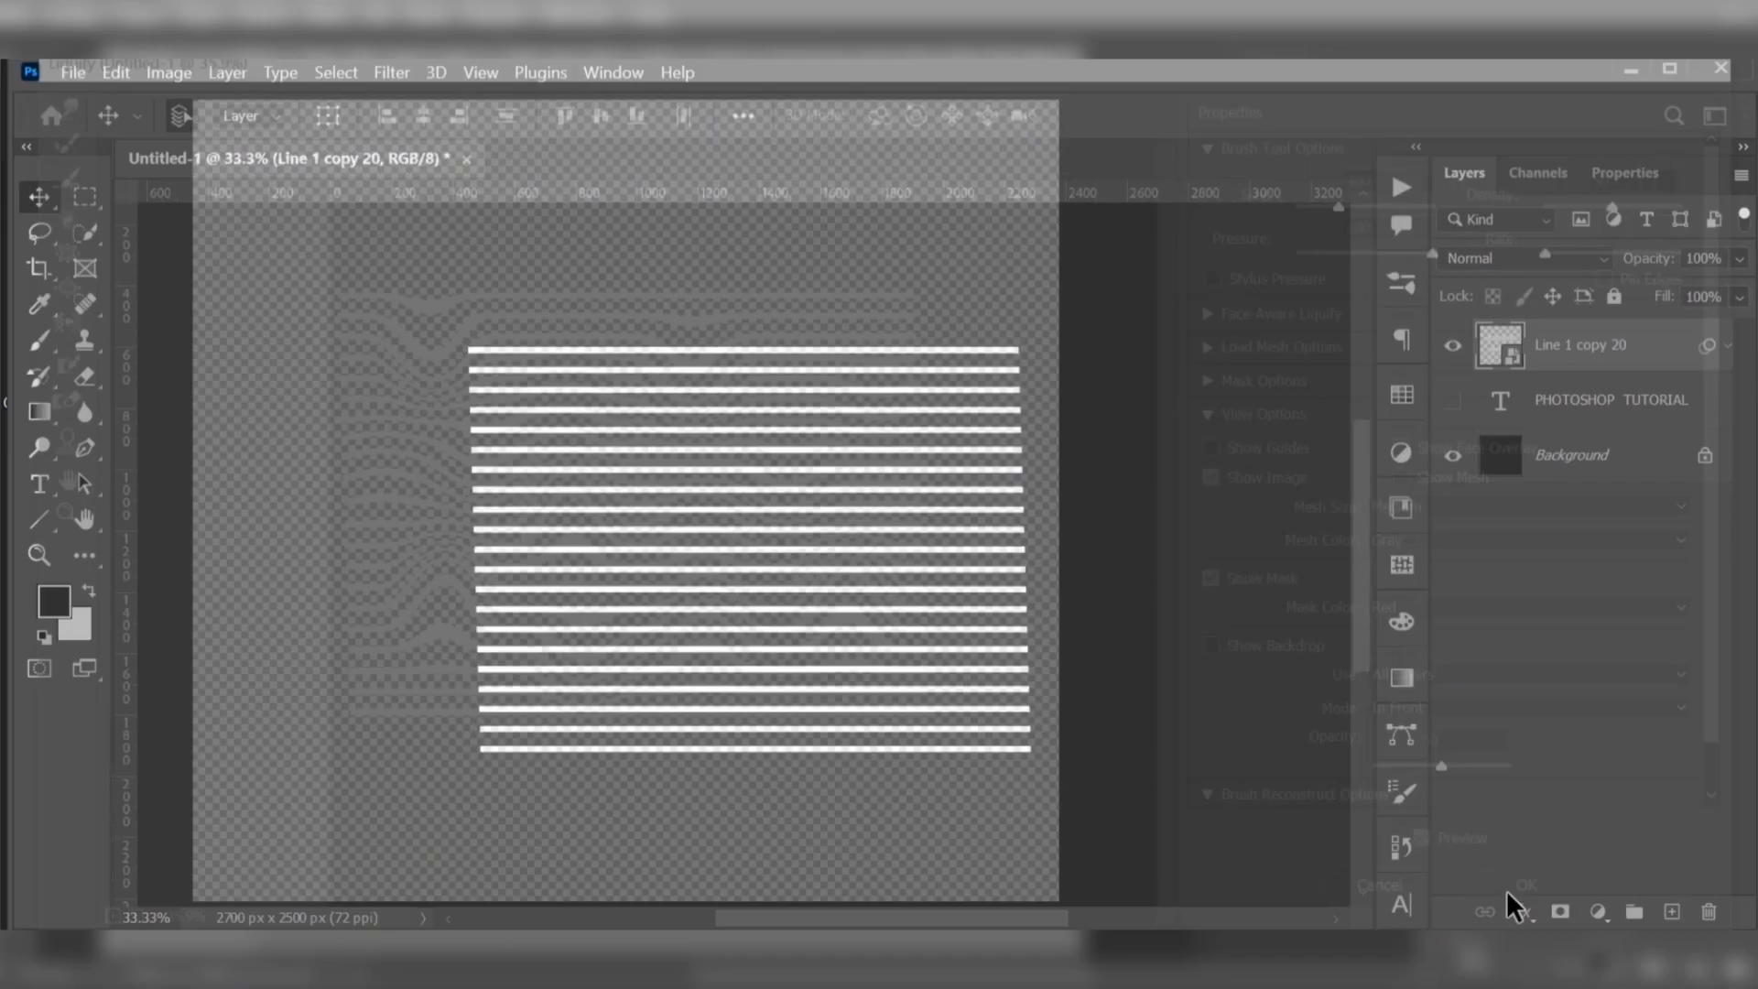
Step: Add a letter M as 72 pt Franklin Gothic Demi text over the wavy lines and colour it red
left_click(39, 447)
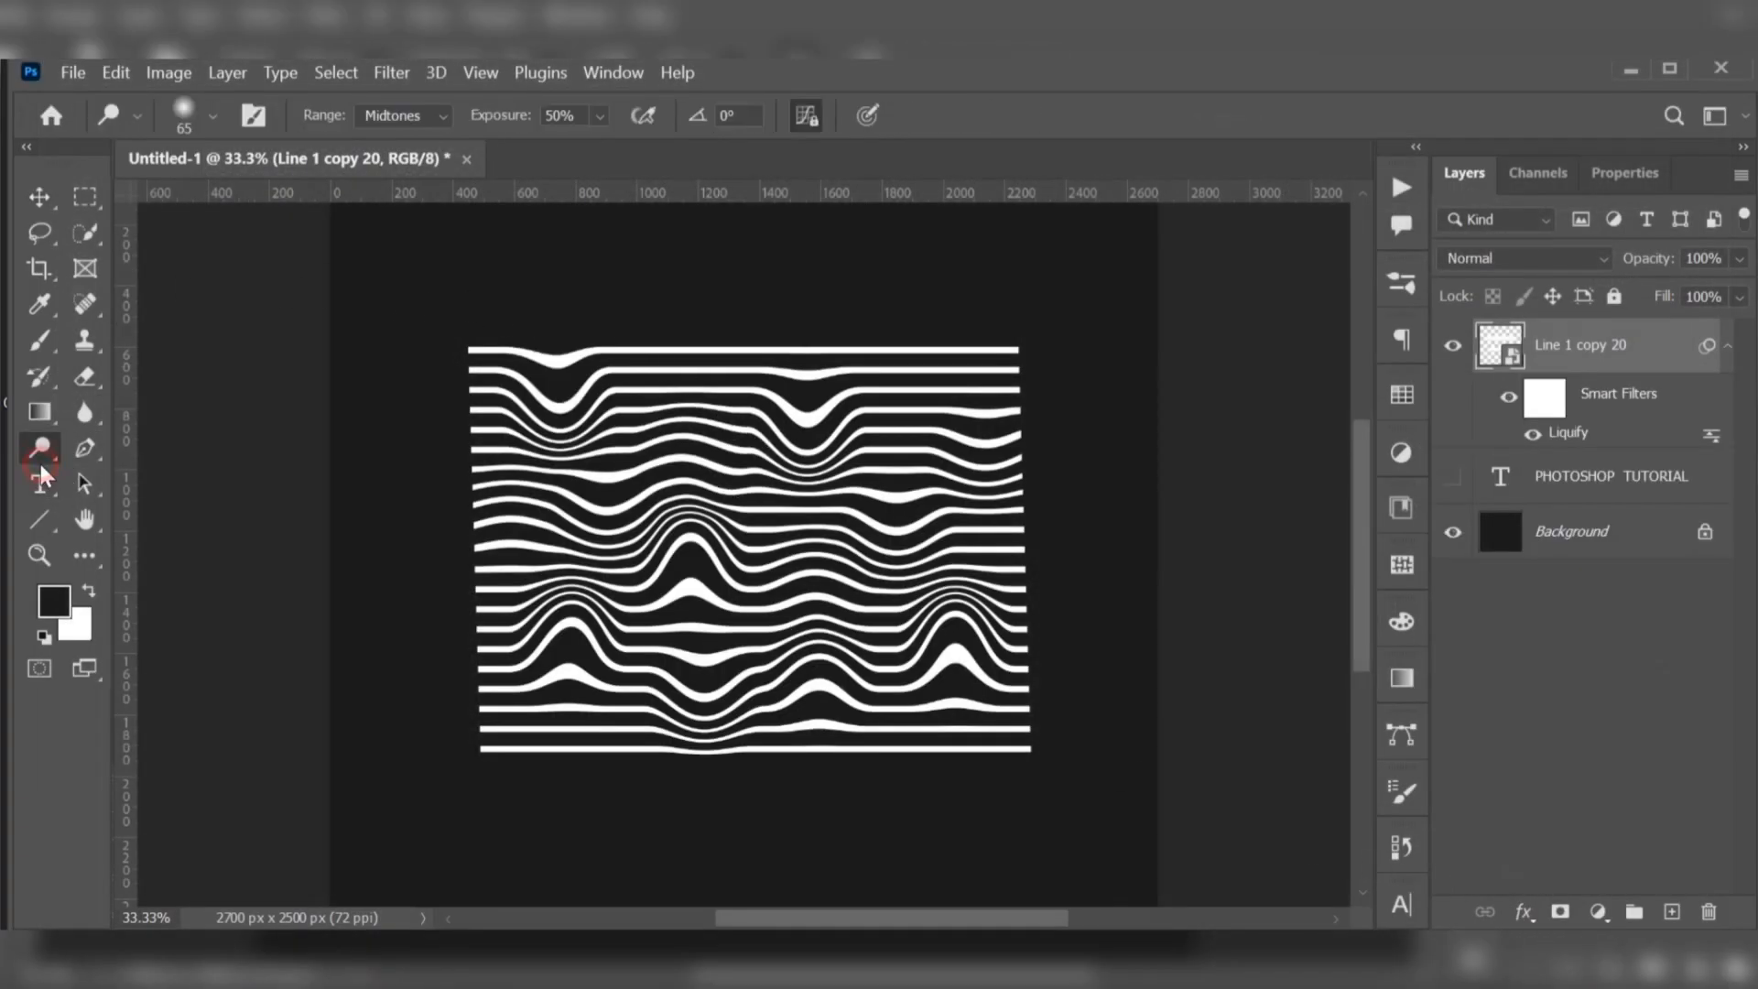
left_click(41, 484)
left_click(643, 495)
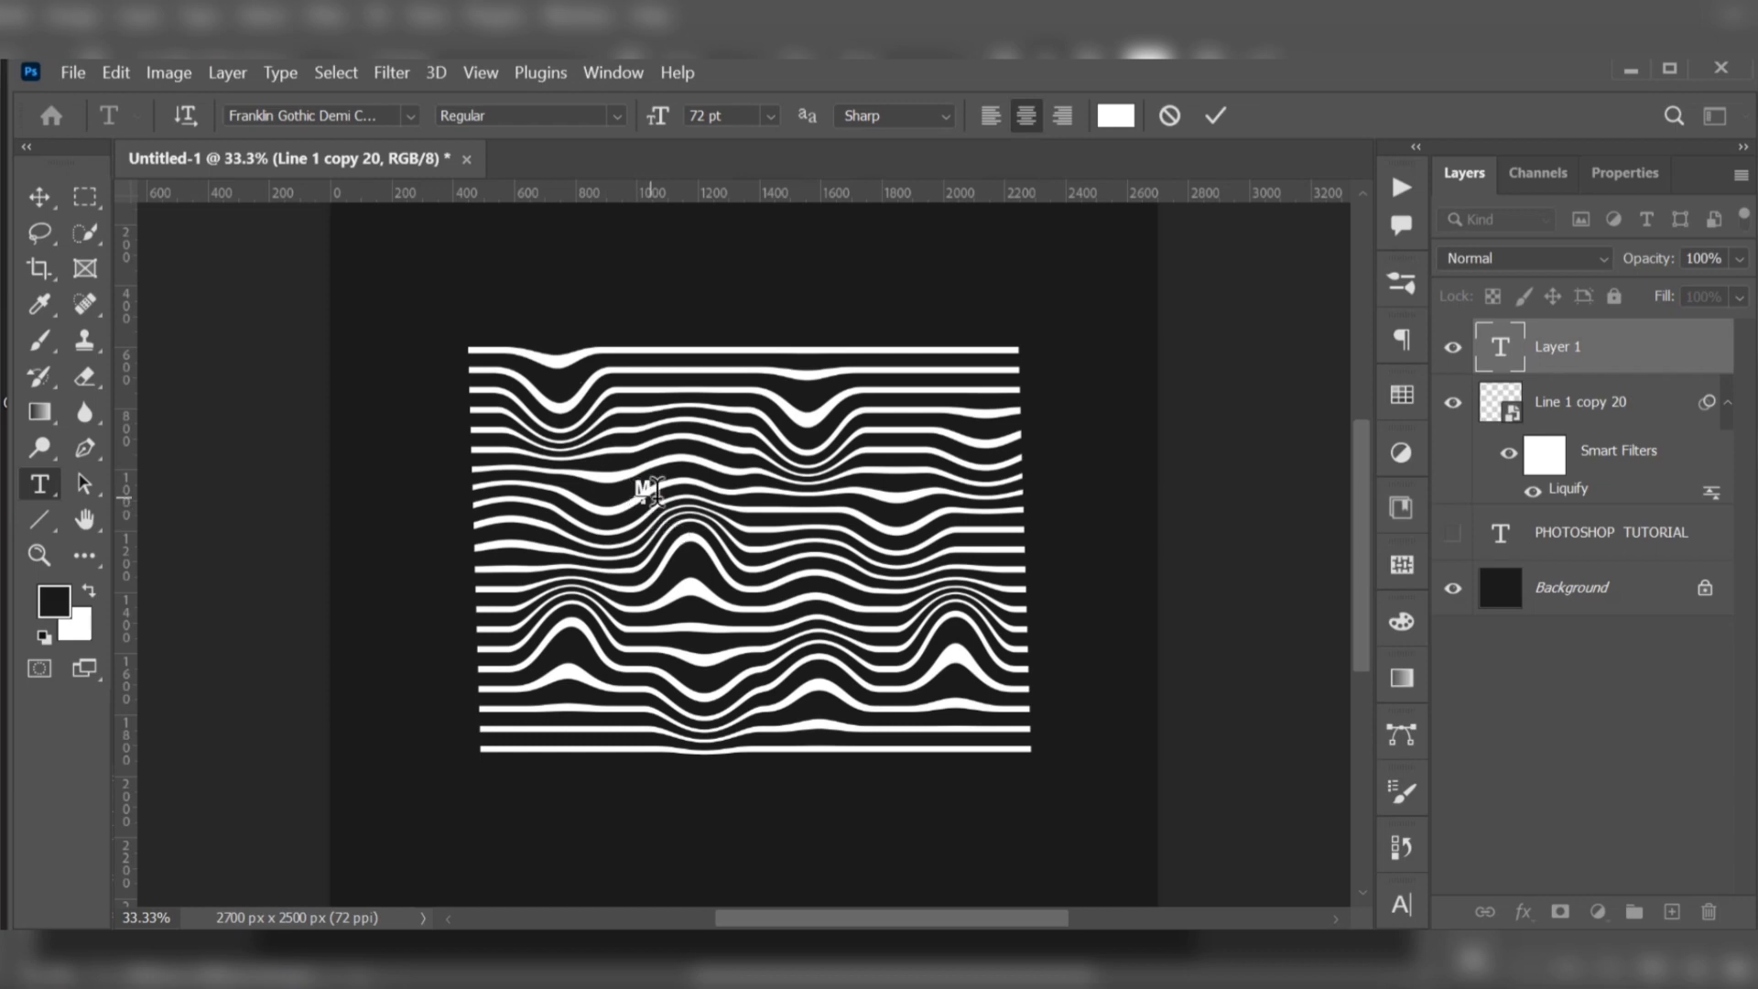
left_click_drag(656, 492, 638, 492)
left_click(1114, 117)
left_click_drag(1224, 202, 1297, 167)
left_click(1537, 172)
left_click(48, 202)
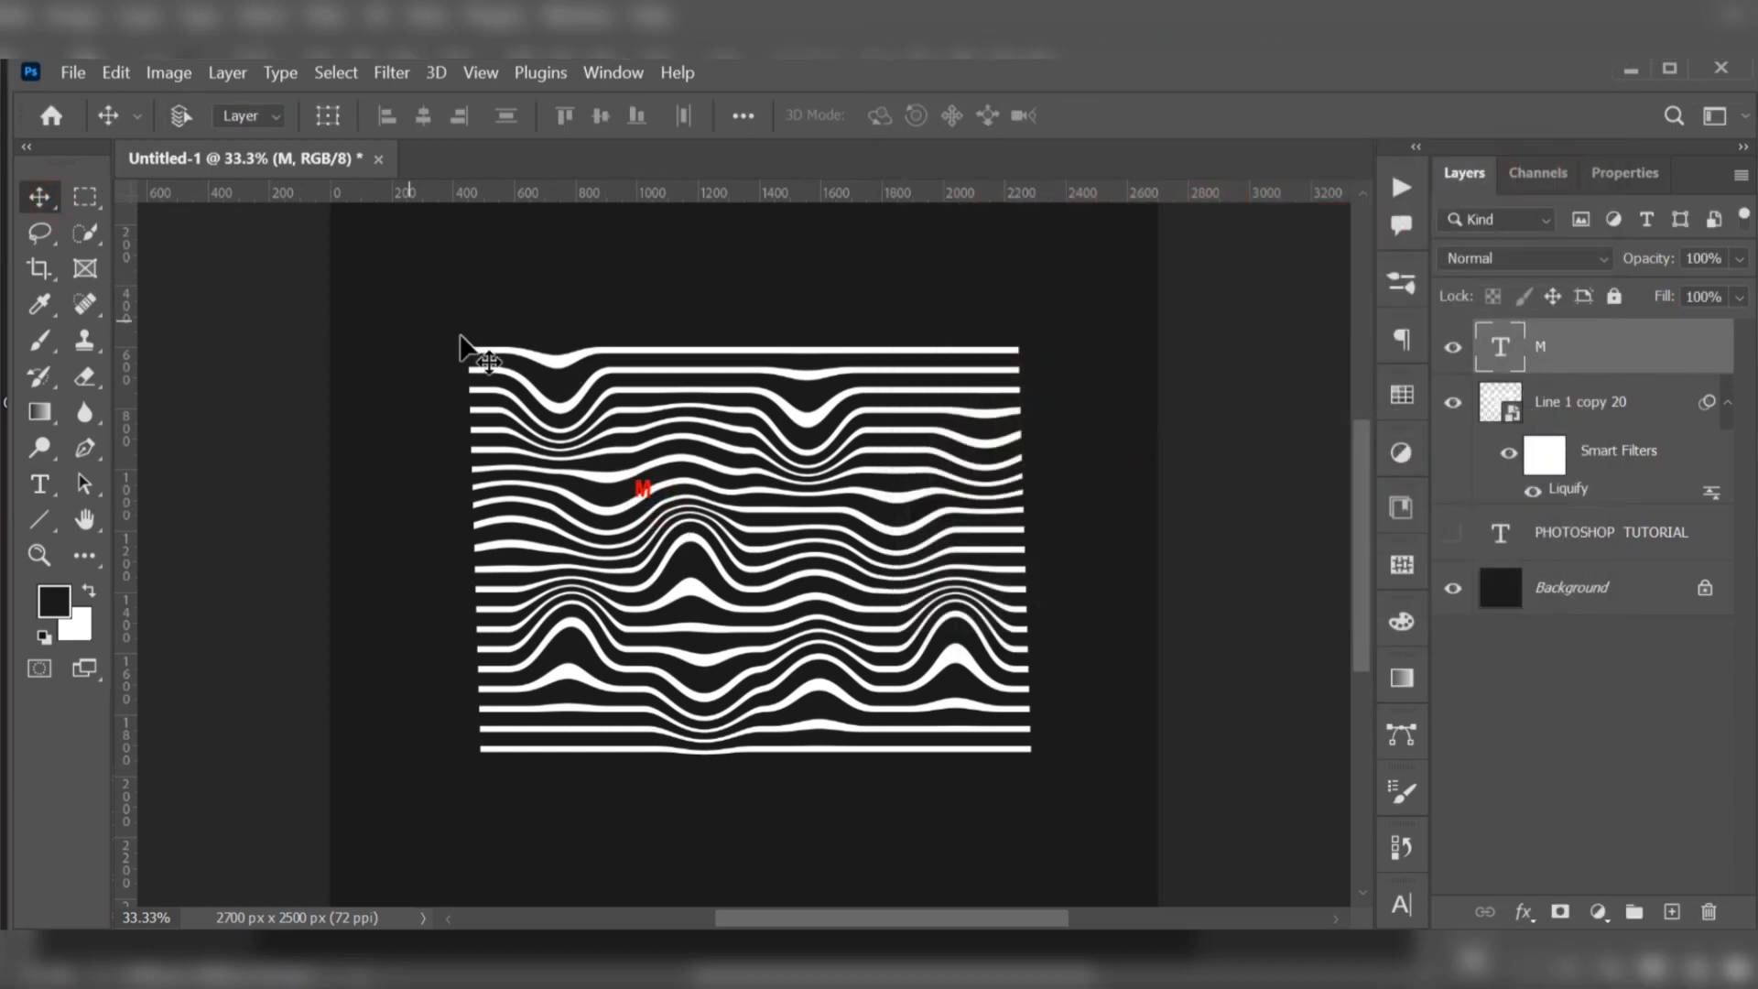
Step: Scale the M to about 3628% wide and 1918% high and position it over the wavy lines
key("ctrl+t")
left_click_drag(661, 509, 1018, 830)
left_click_drag(906, 545, 815, 460)
left_click_drag(932, 403, 855, 441)
left_click_drag(984, 366, 1047, 298)
left_click_drag(960, 425, 918, 462)
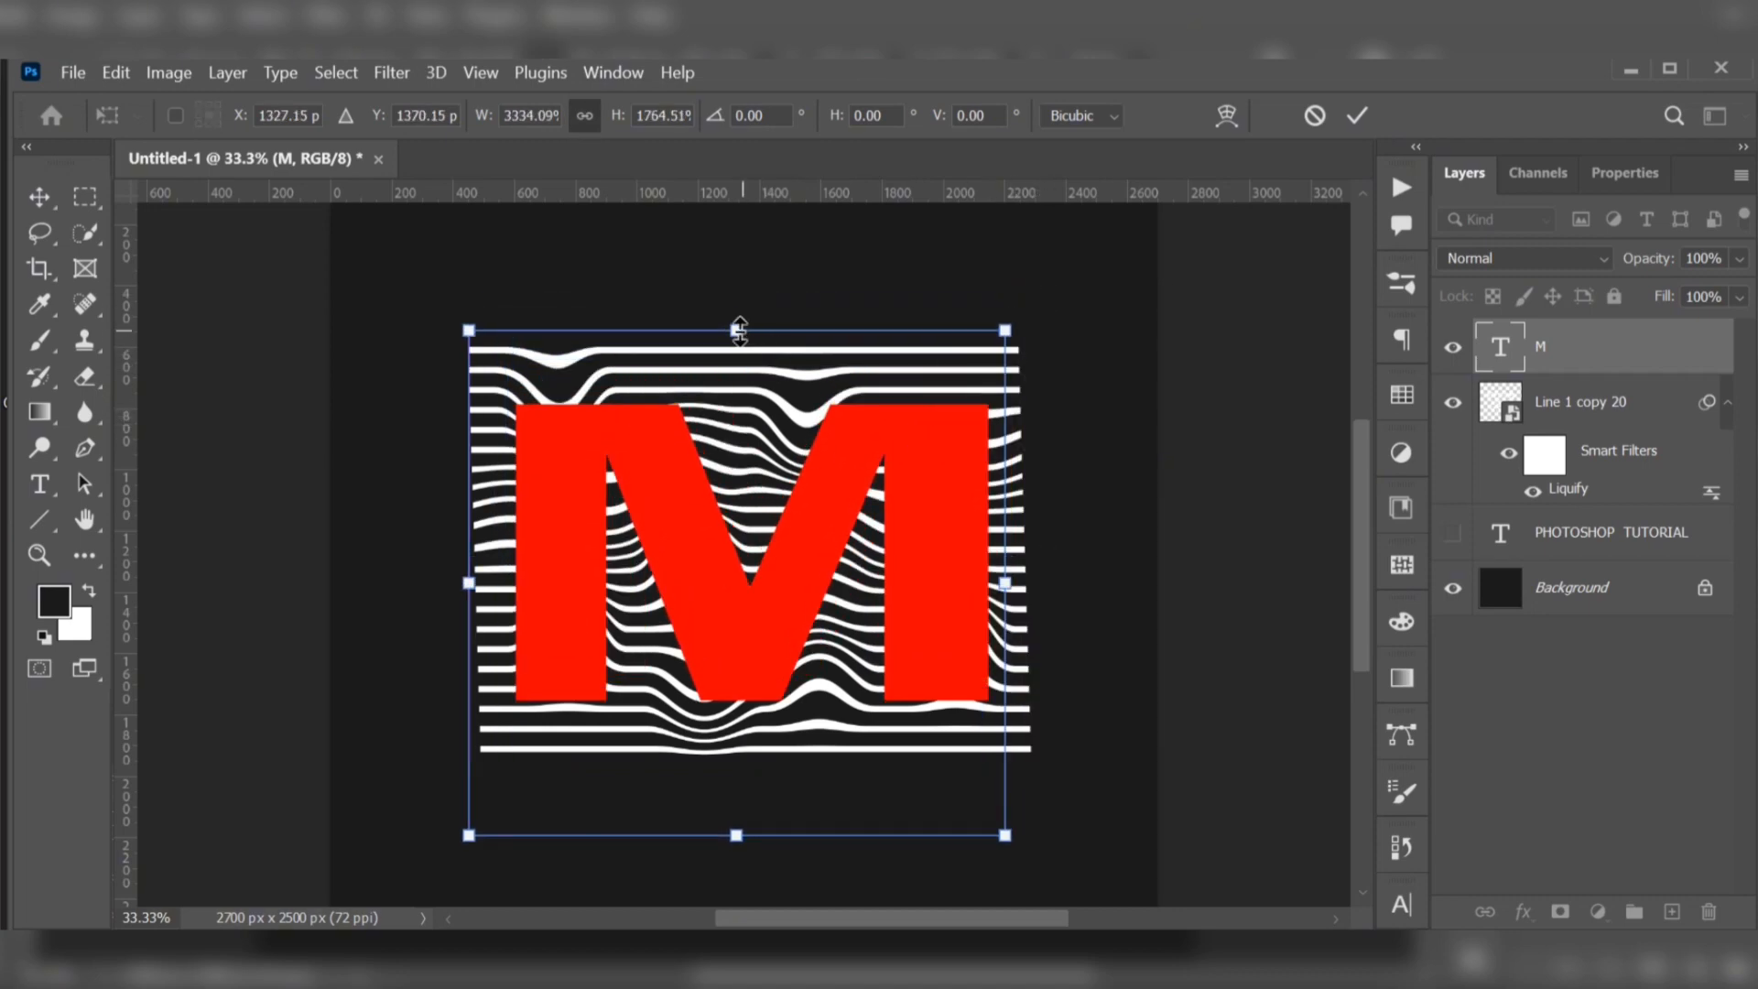
left_click_drag(739, 329, 739, 287)
mouse_move(784, 536)
left_mouse_down()
mouse_move(780, 567)
mouse_move(758, 560)
left_mouse_up()
left_click_drag(974, 587, 952, 553)
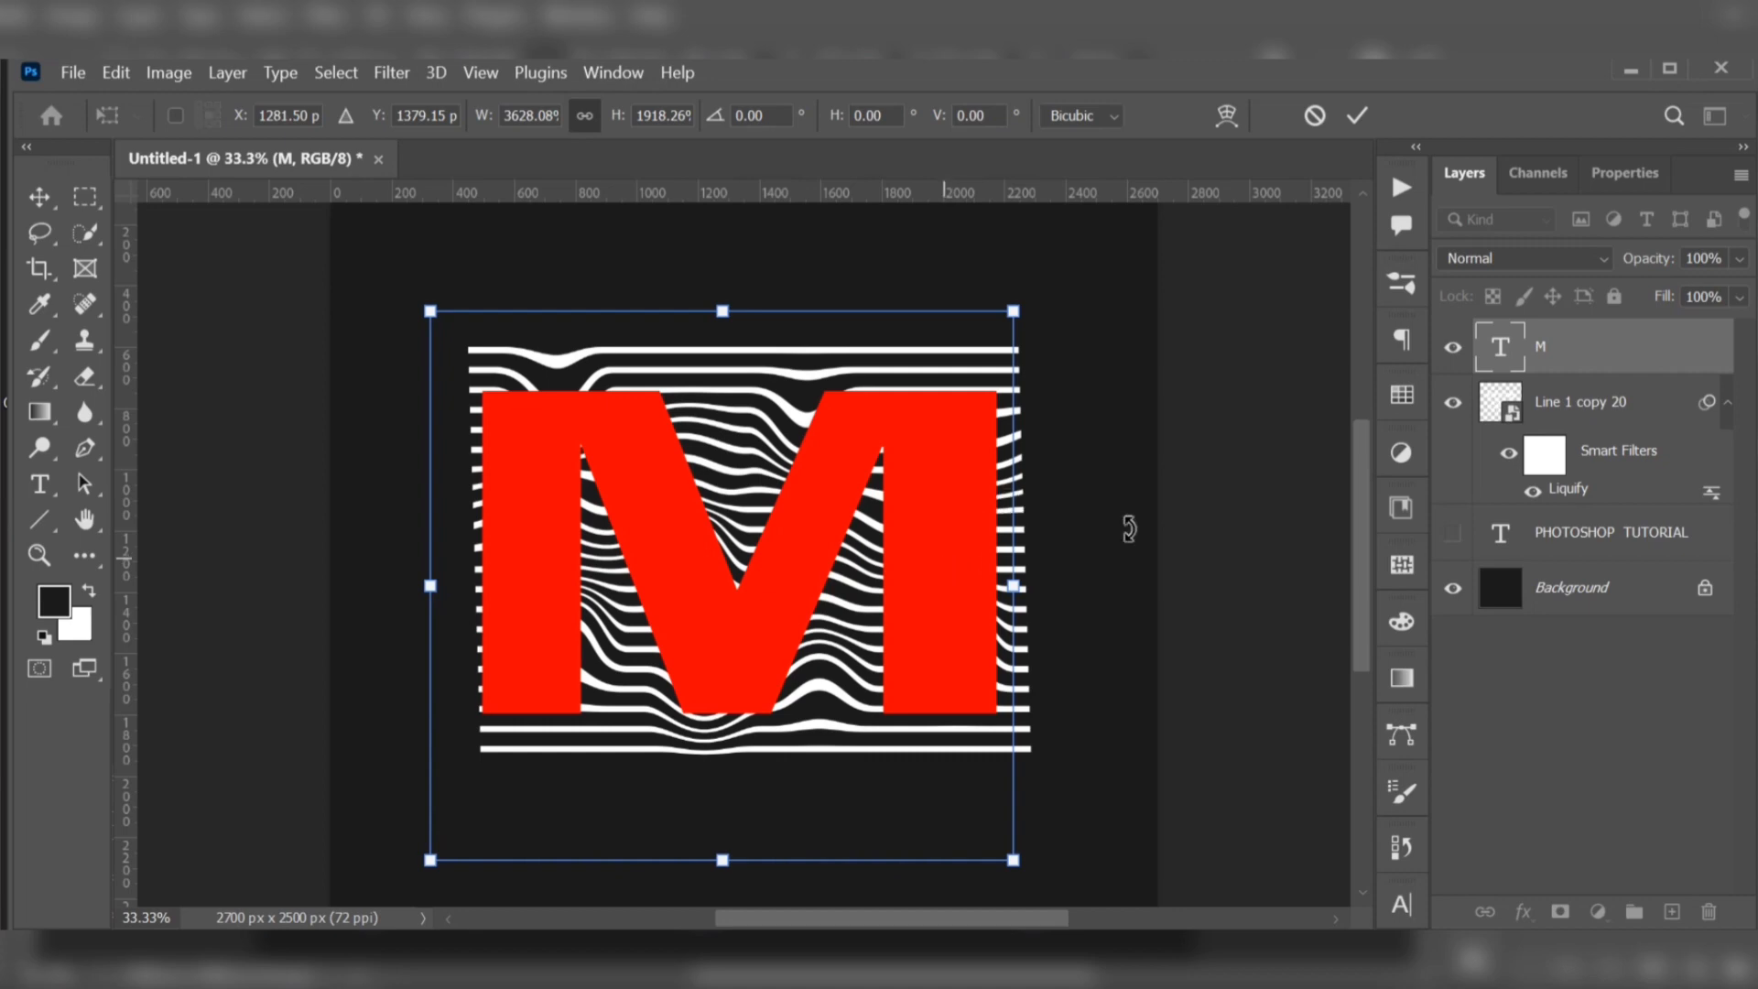
left_click(1586, 761)
Step: Commit the M's transform, mask the wavy lines layer to the M's outline, and hide the red M text layer
left_click(1508, 352)
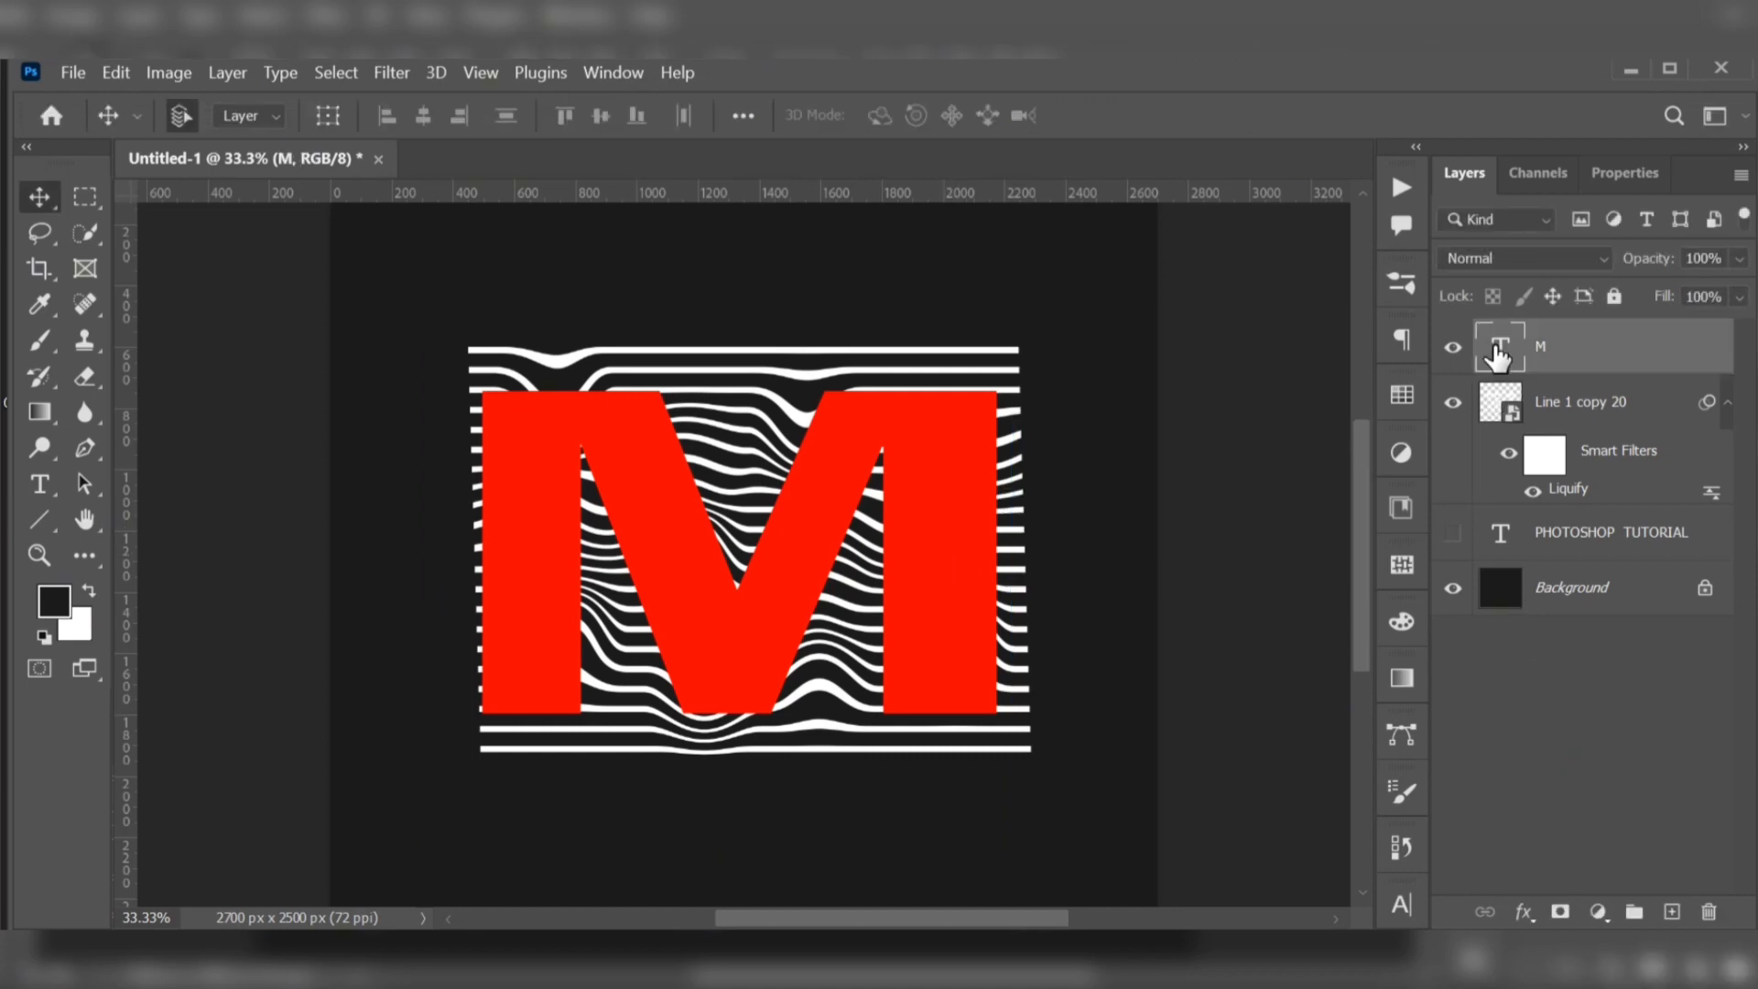
left_click(1508, 352, "ctrl")
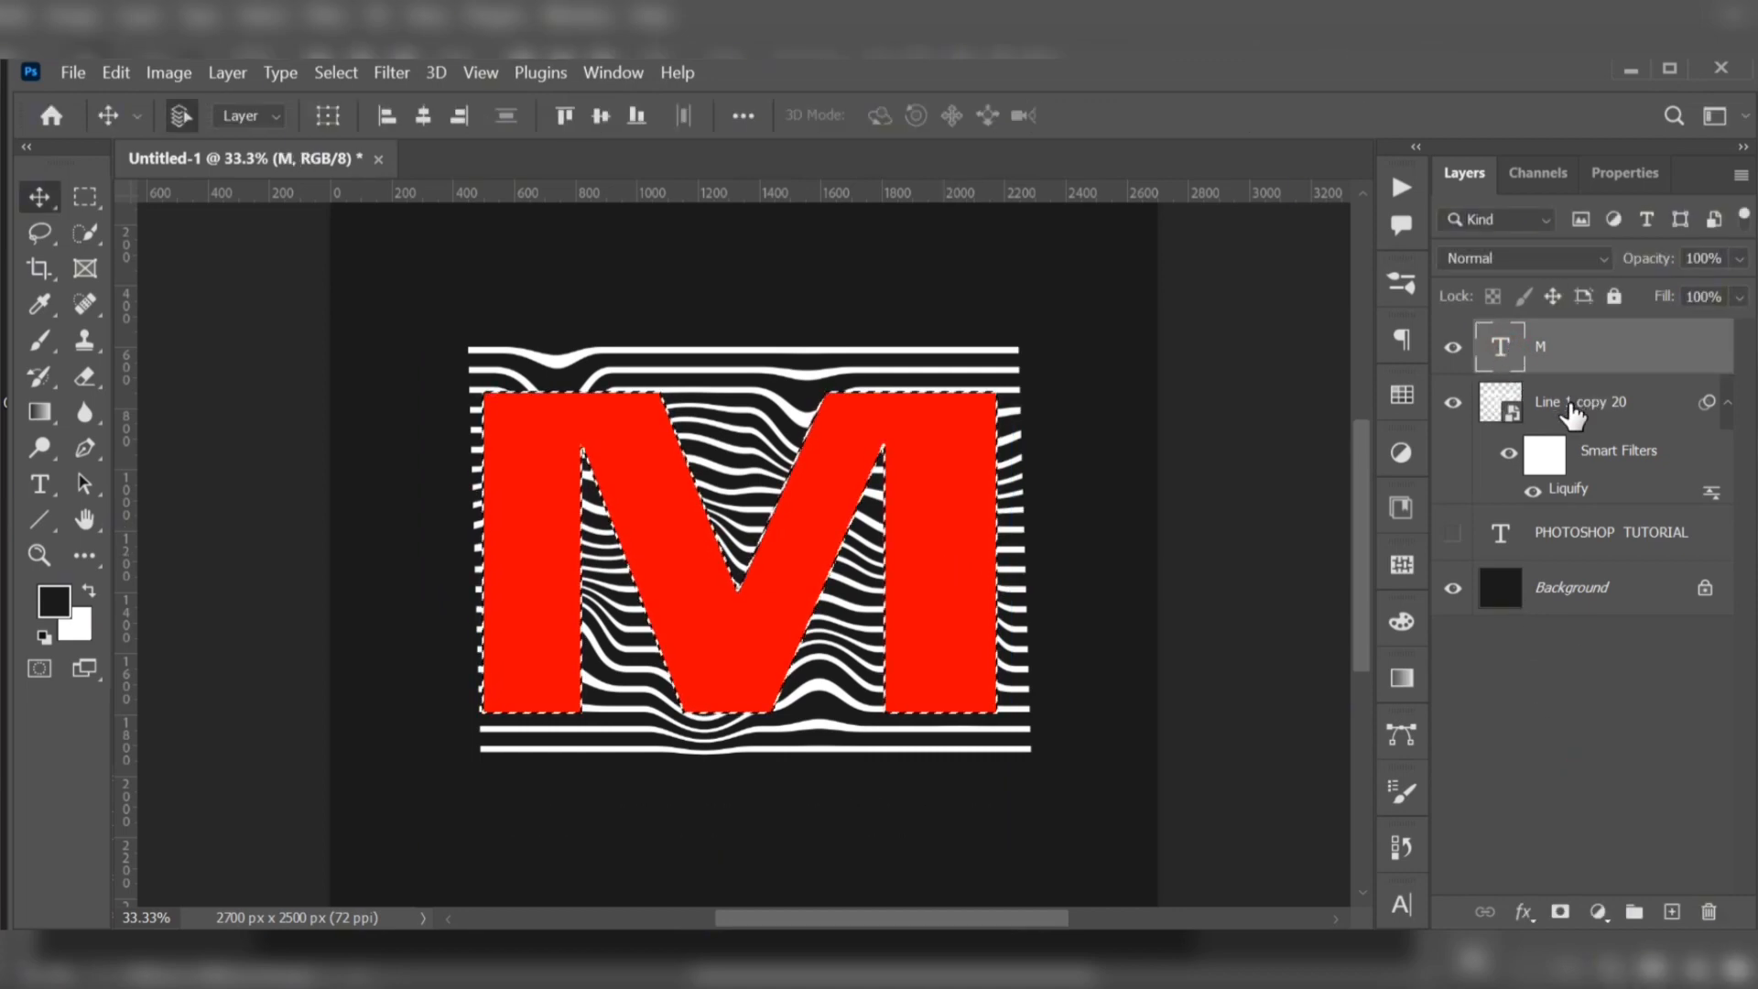
left_click(1561, 402)
left_click(1559, 909)
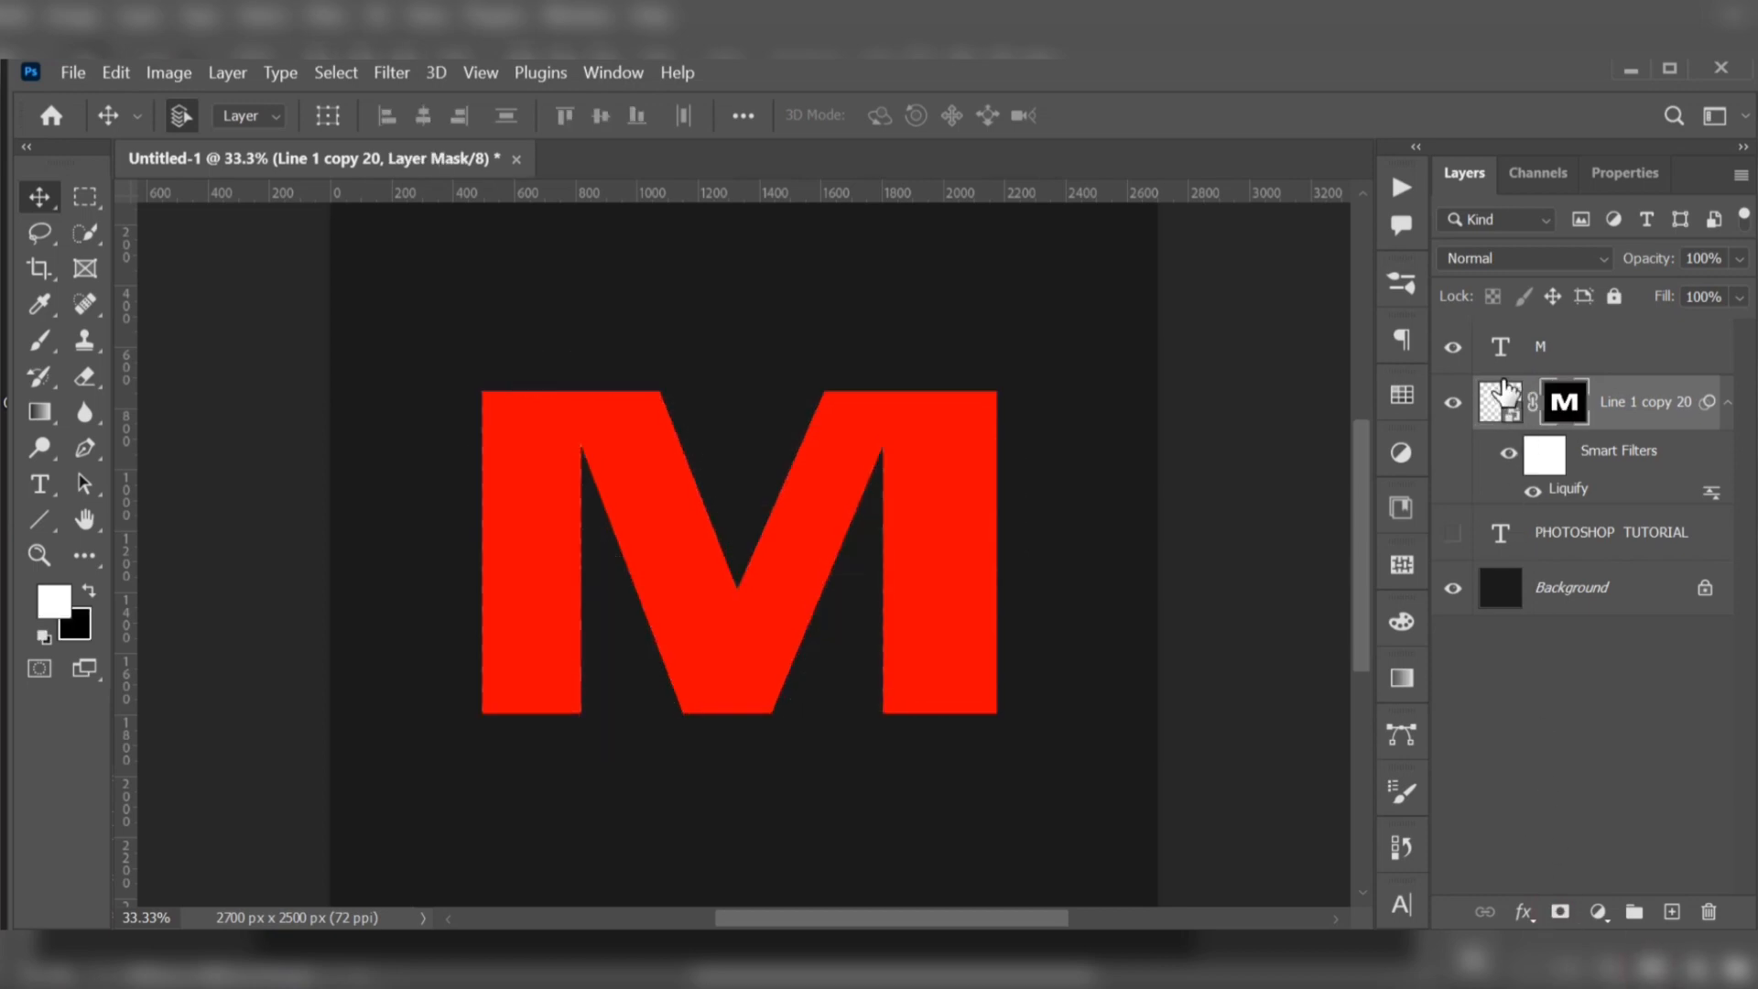
left_click(1459, 351)
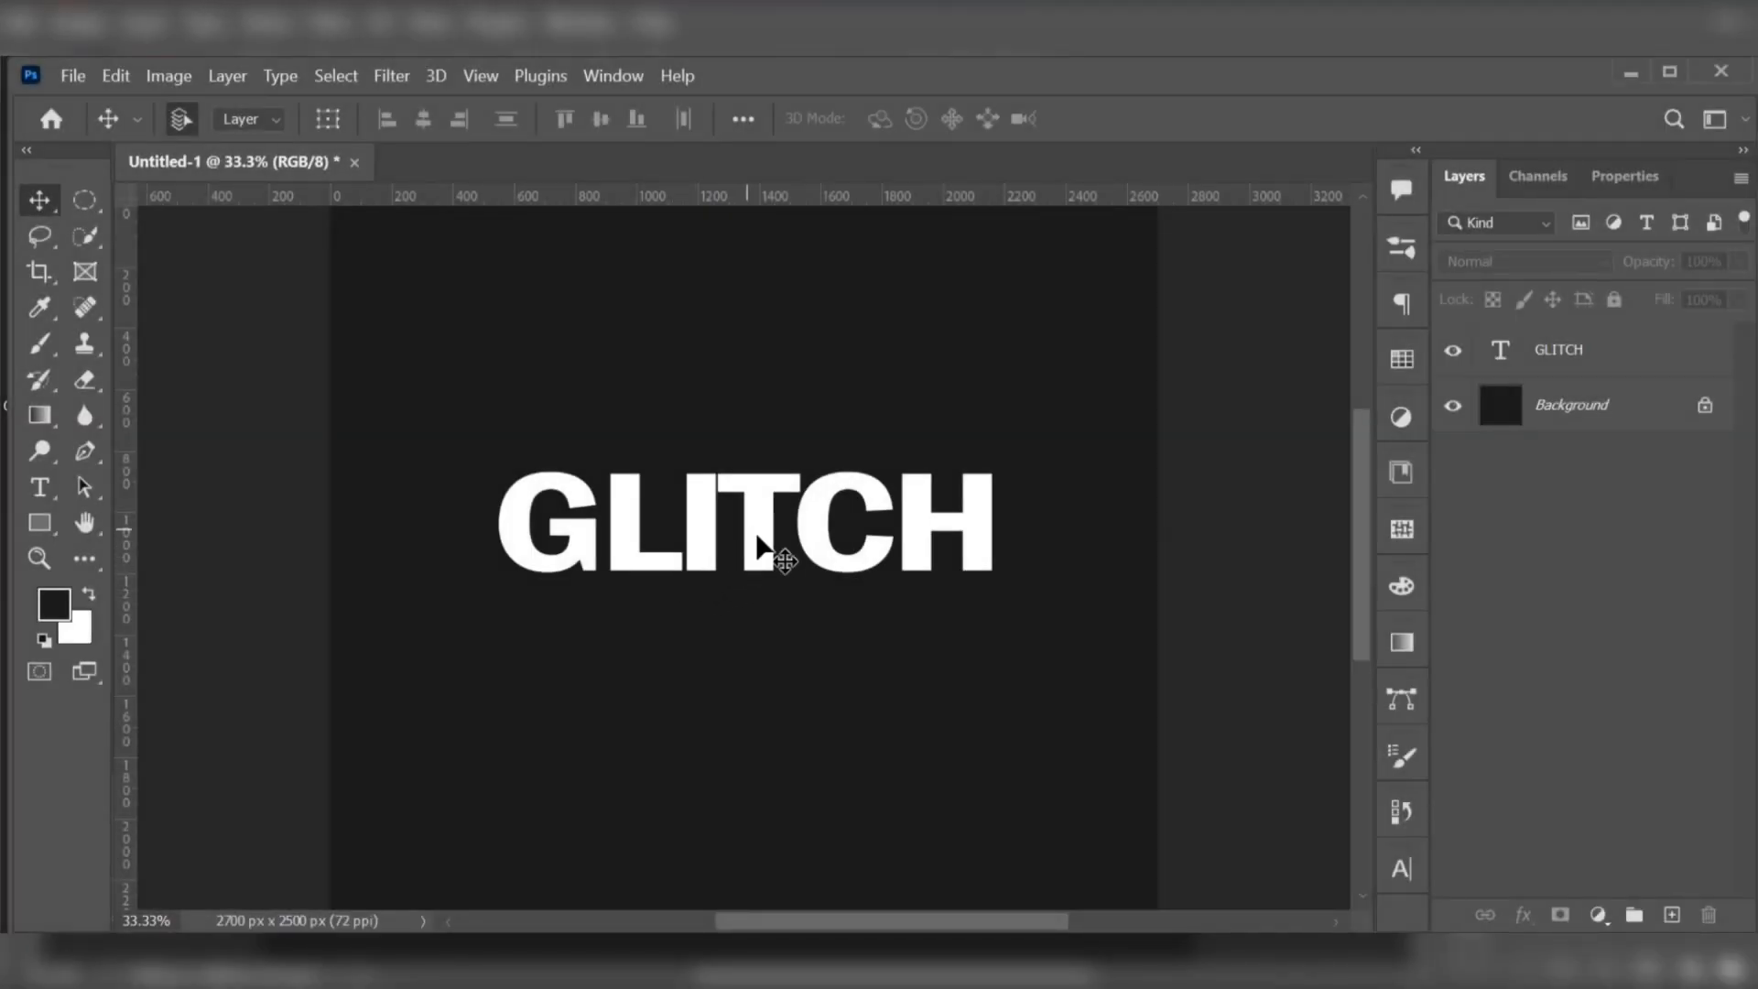
Step: Duplicate the GLITCH text layer and turn off the red channel in the copy's blending options
left_click(824, 549)
key("ctrl+j")
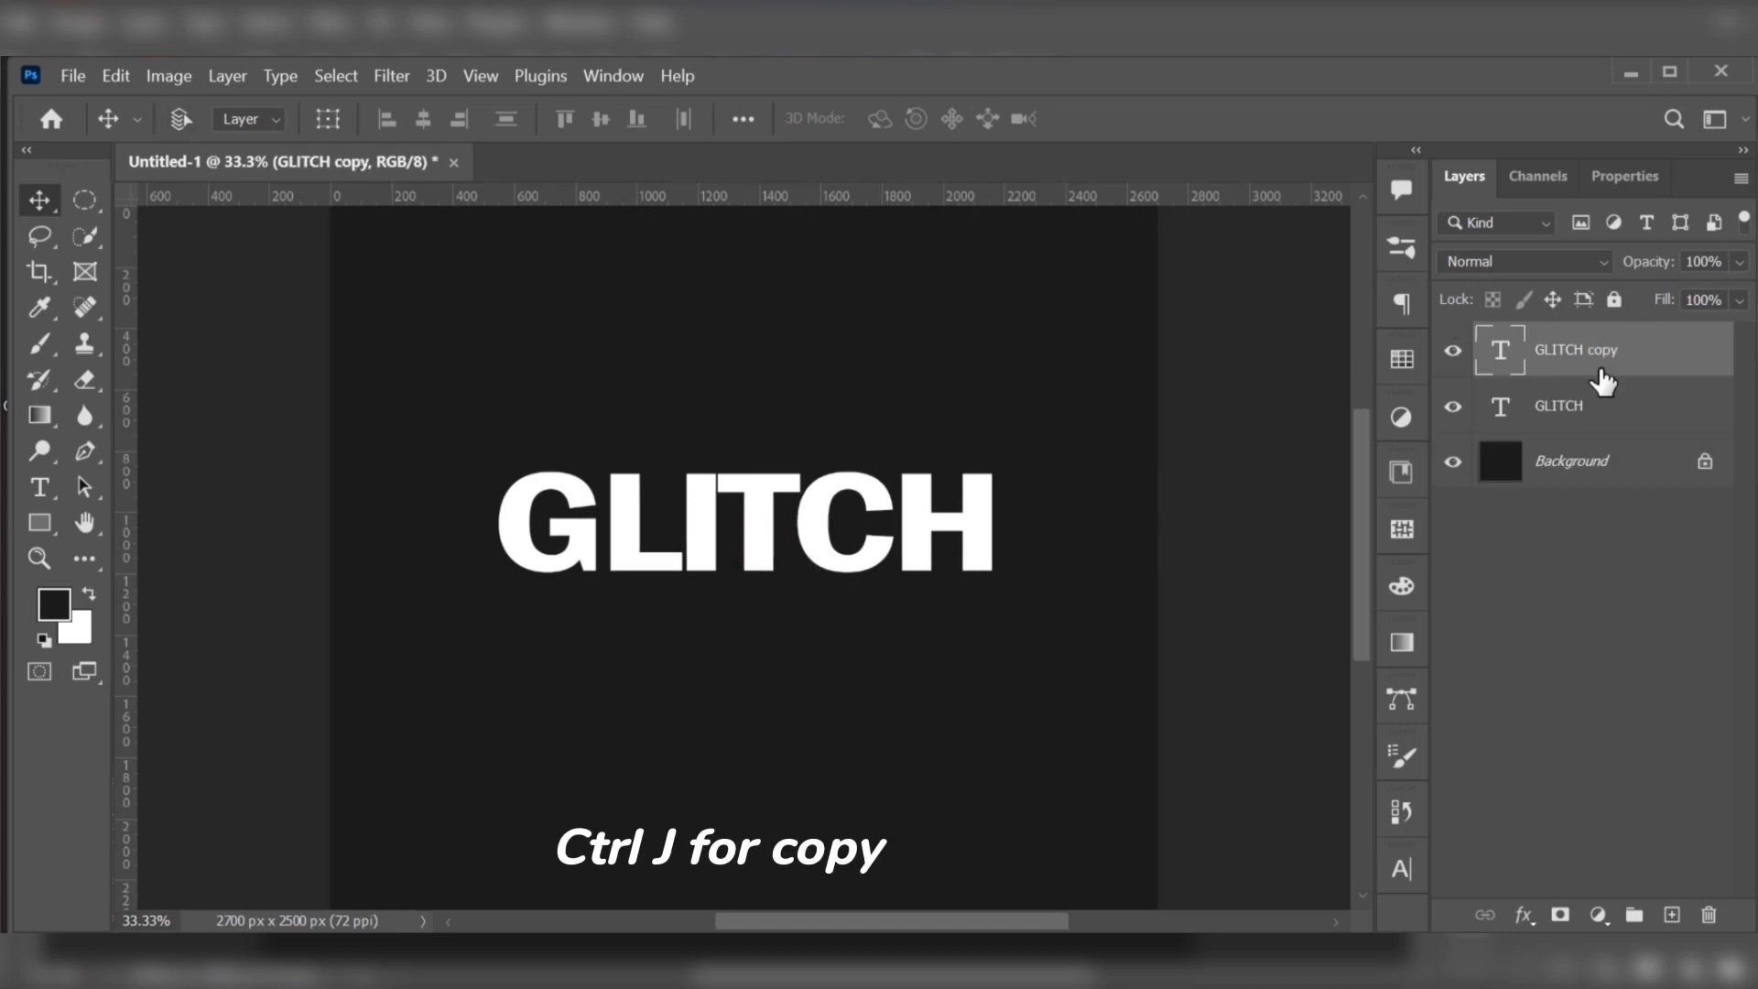
left_click(1660, 366)
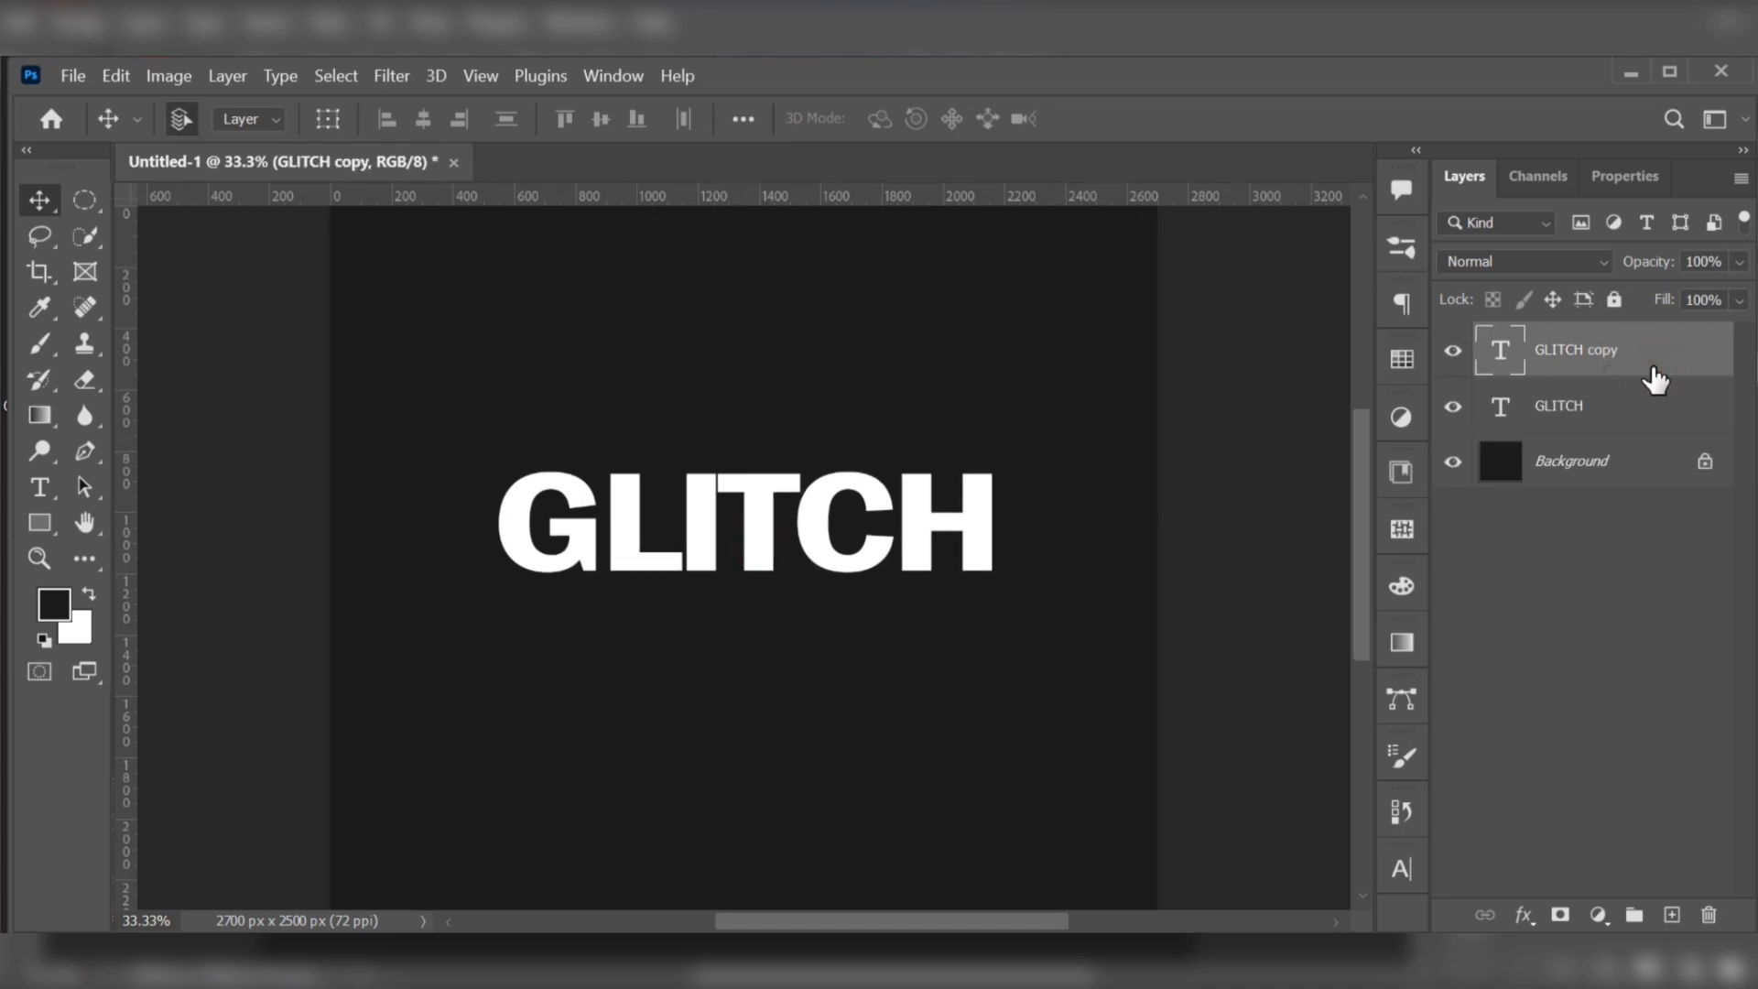
double_click(1656, 378)
left_click_drag(1155, 137, 1390, 119)
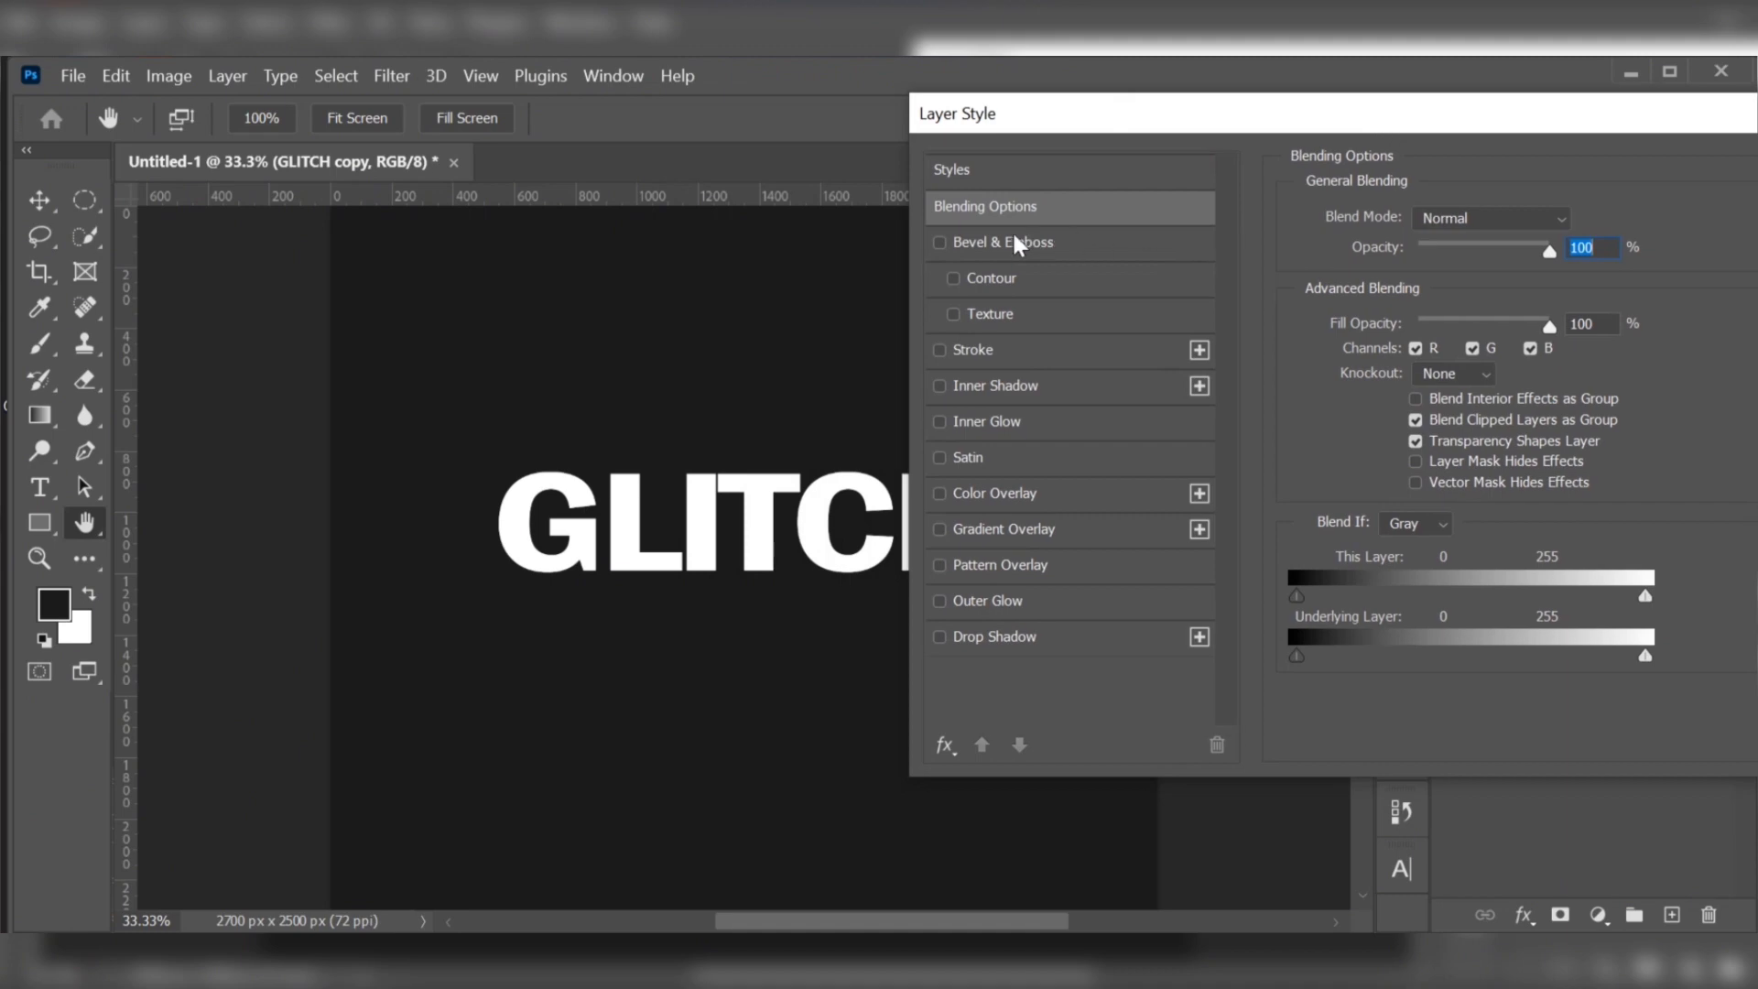
left_click(1416, 348)
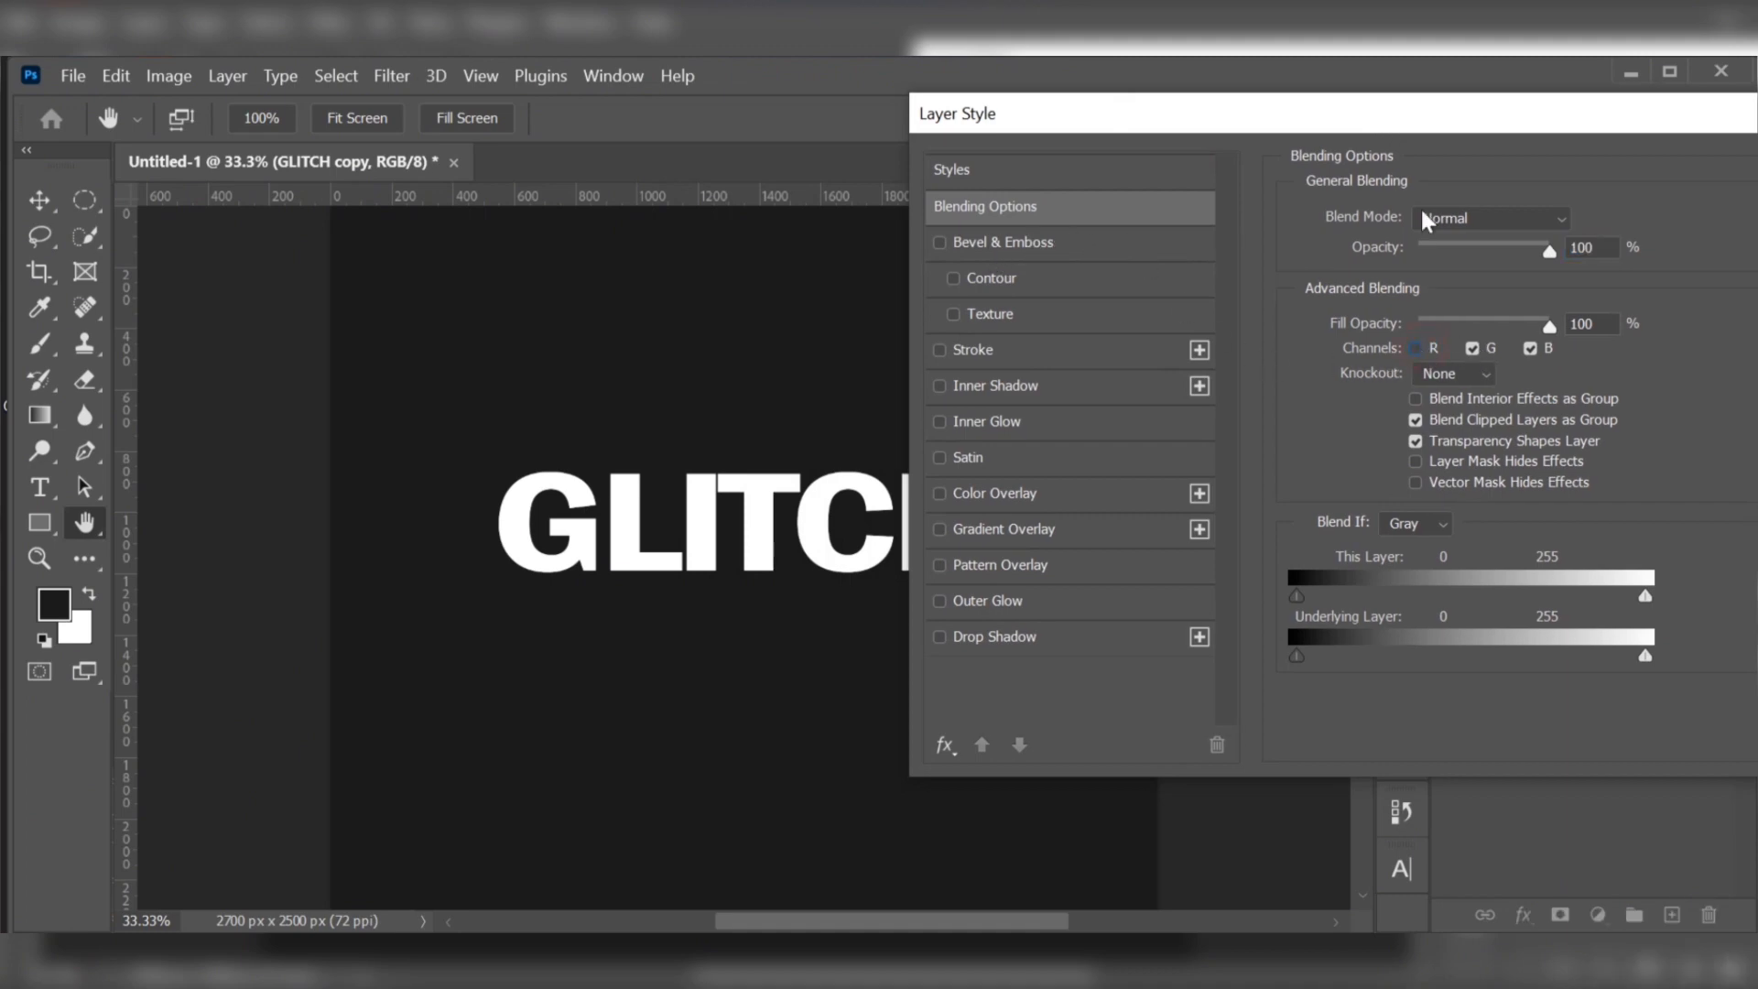
left_click_drag(1422, 128, 522, 138)
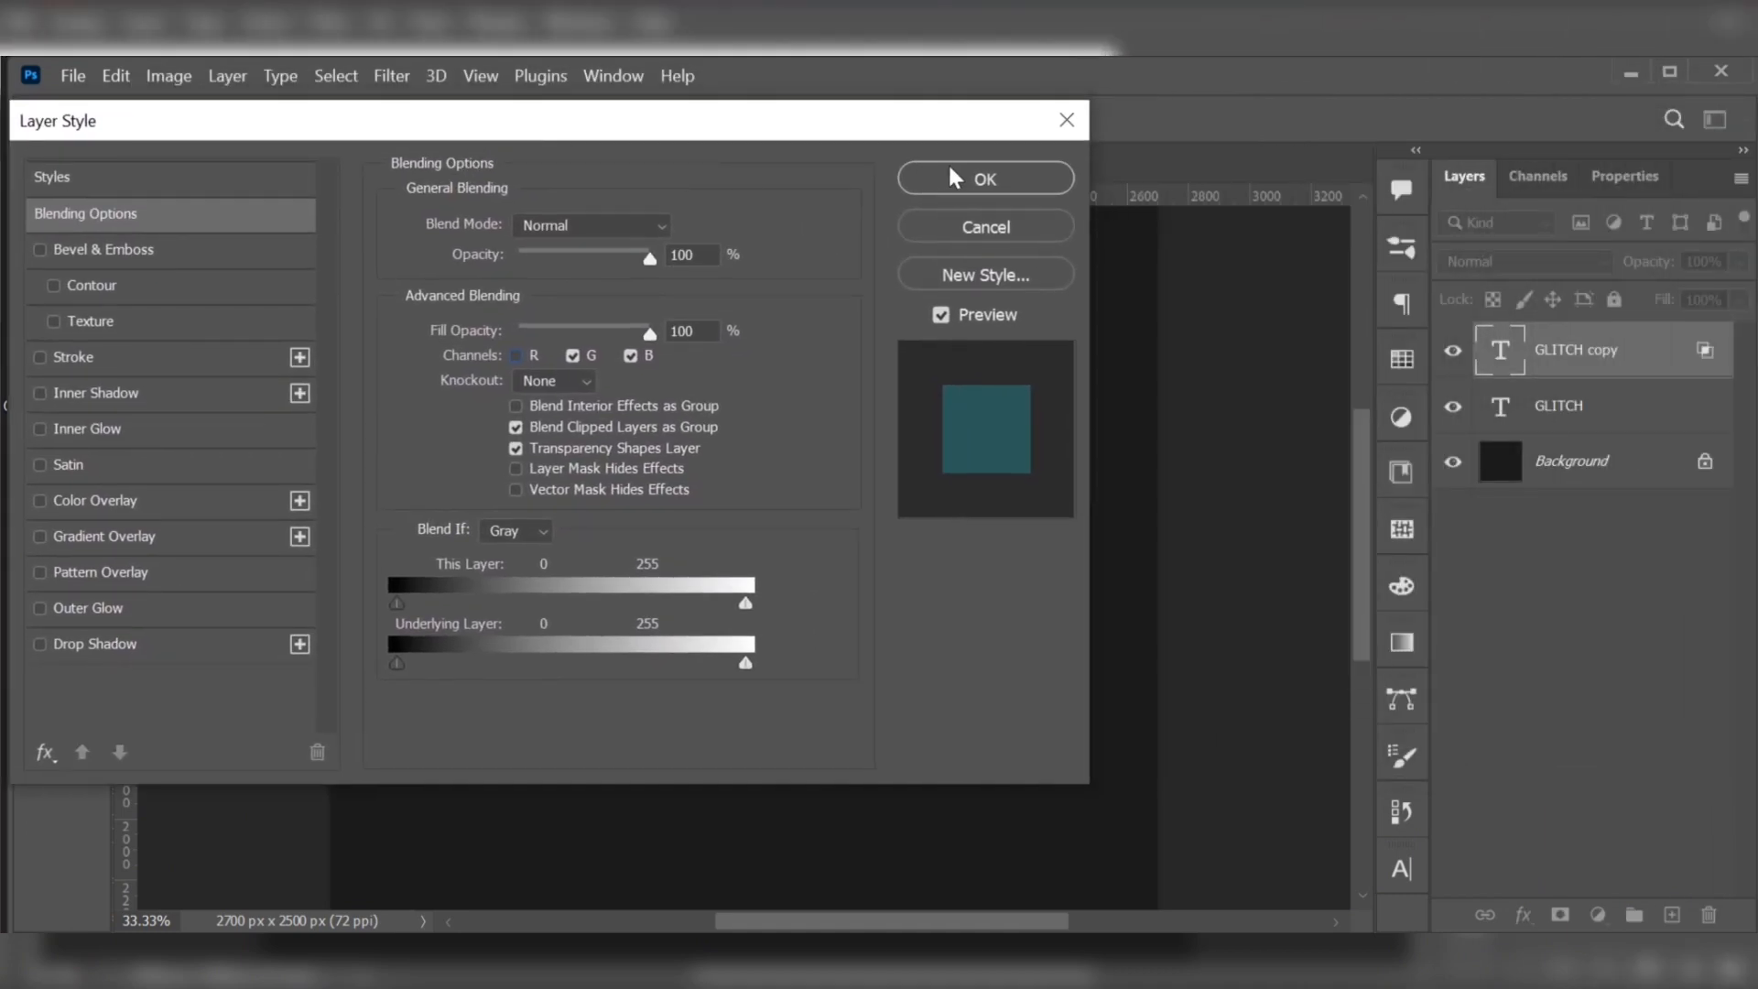
left_click(961, 187)
Step: Nudge the GLITCH copy sideways so it sits slightly to the right of the original text
key("Right")
key("Right")
key("Right")
key("Right")
key("Right")
key("Right")
key("Right")
key("Right")
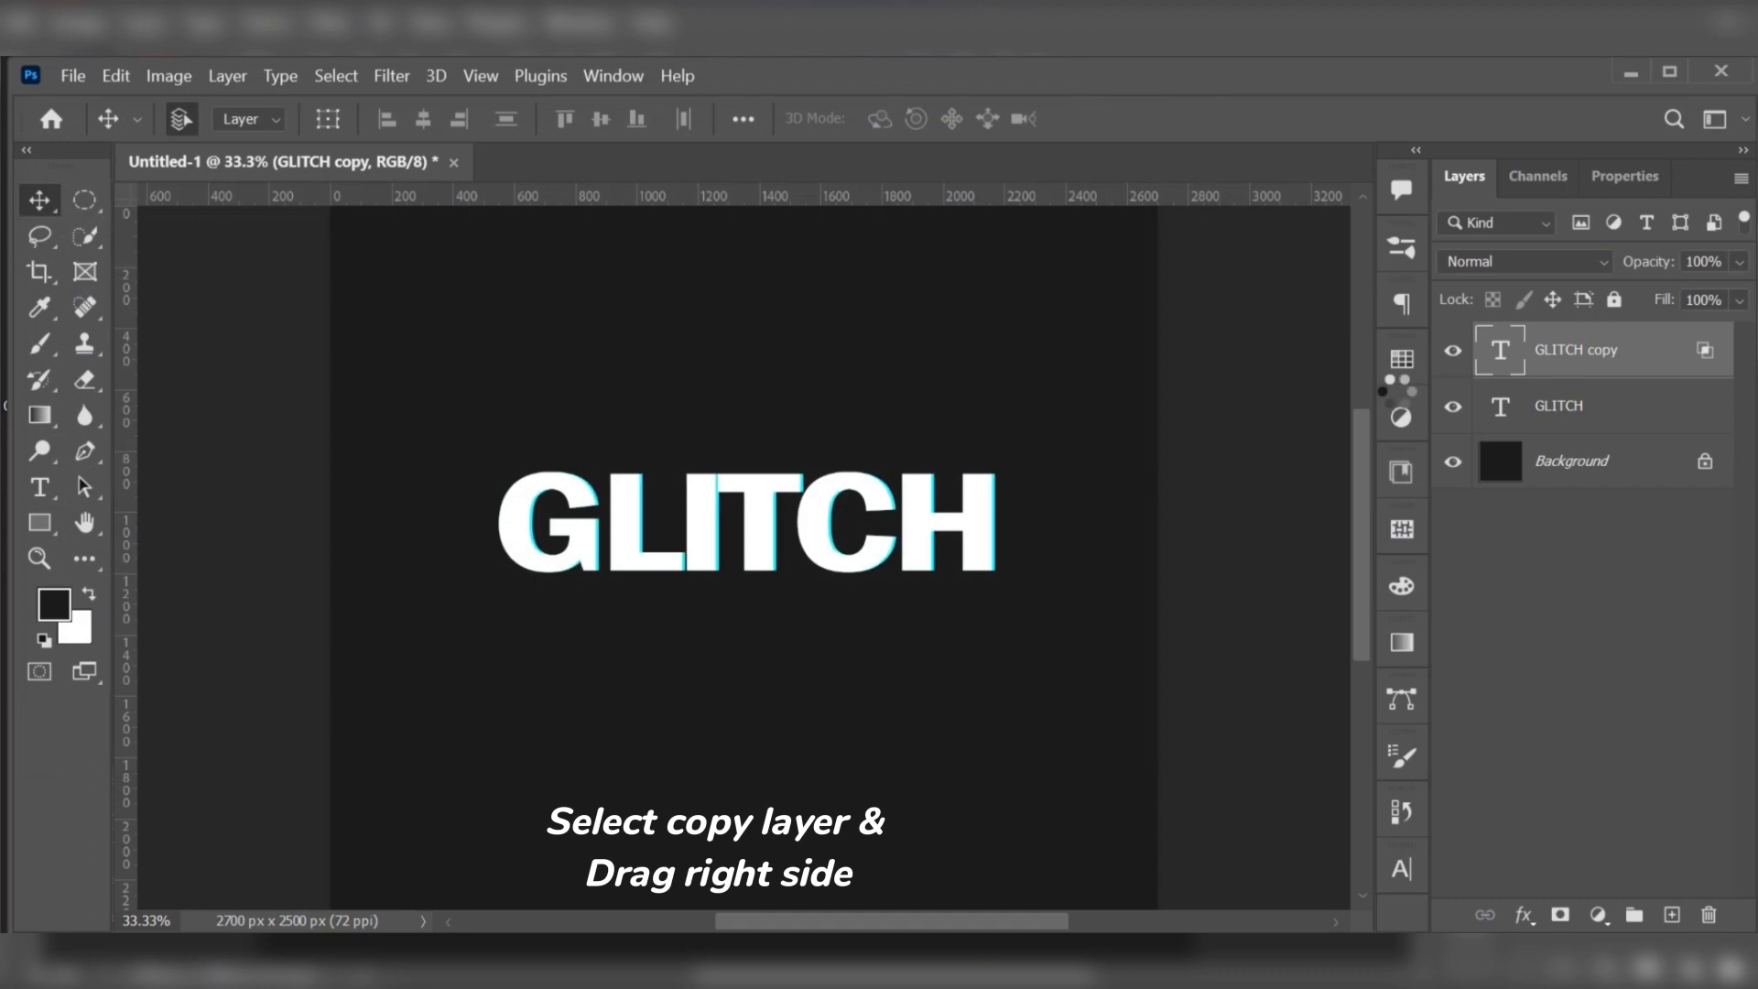
key("Left")
key("Left")
key("Left")
key("Left")
key("Left")
key("Left")
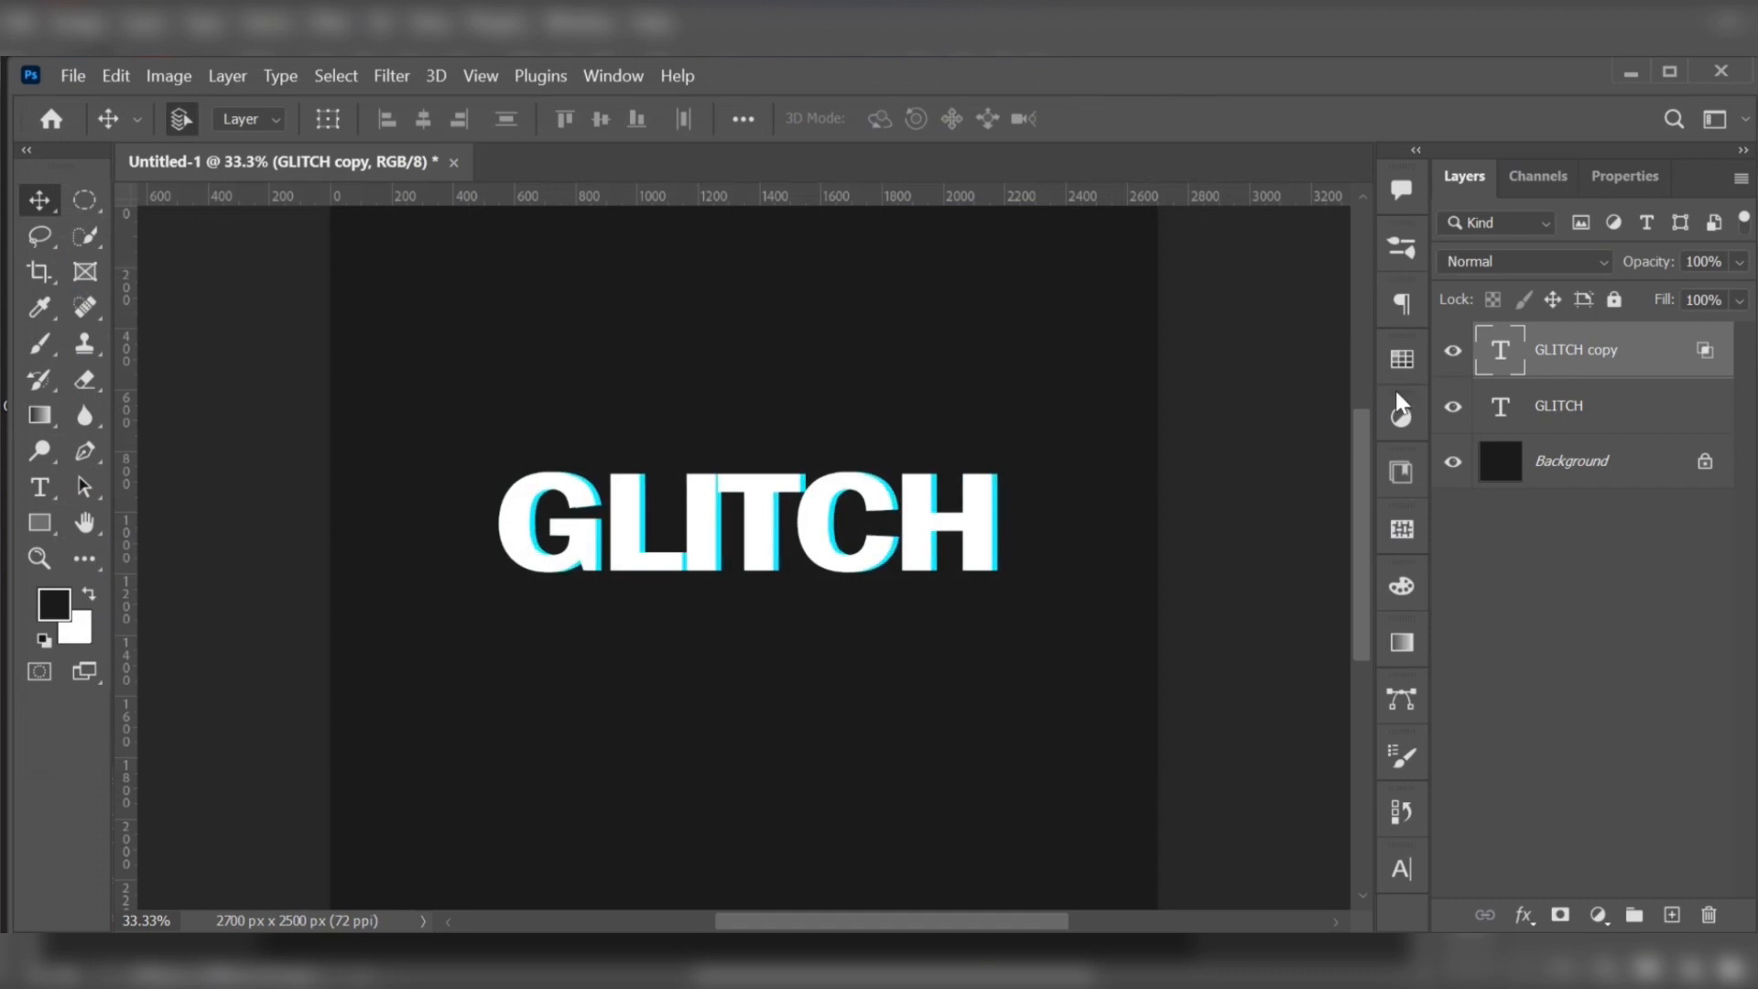
Step: Duplicate the GLITCH copy and set the new copy's blending channels to red only, with green and blue off
key("ctrl+j")
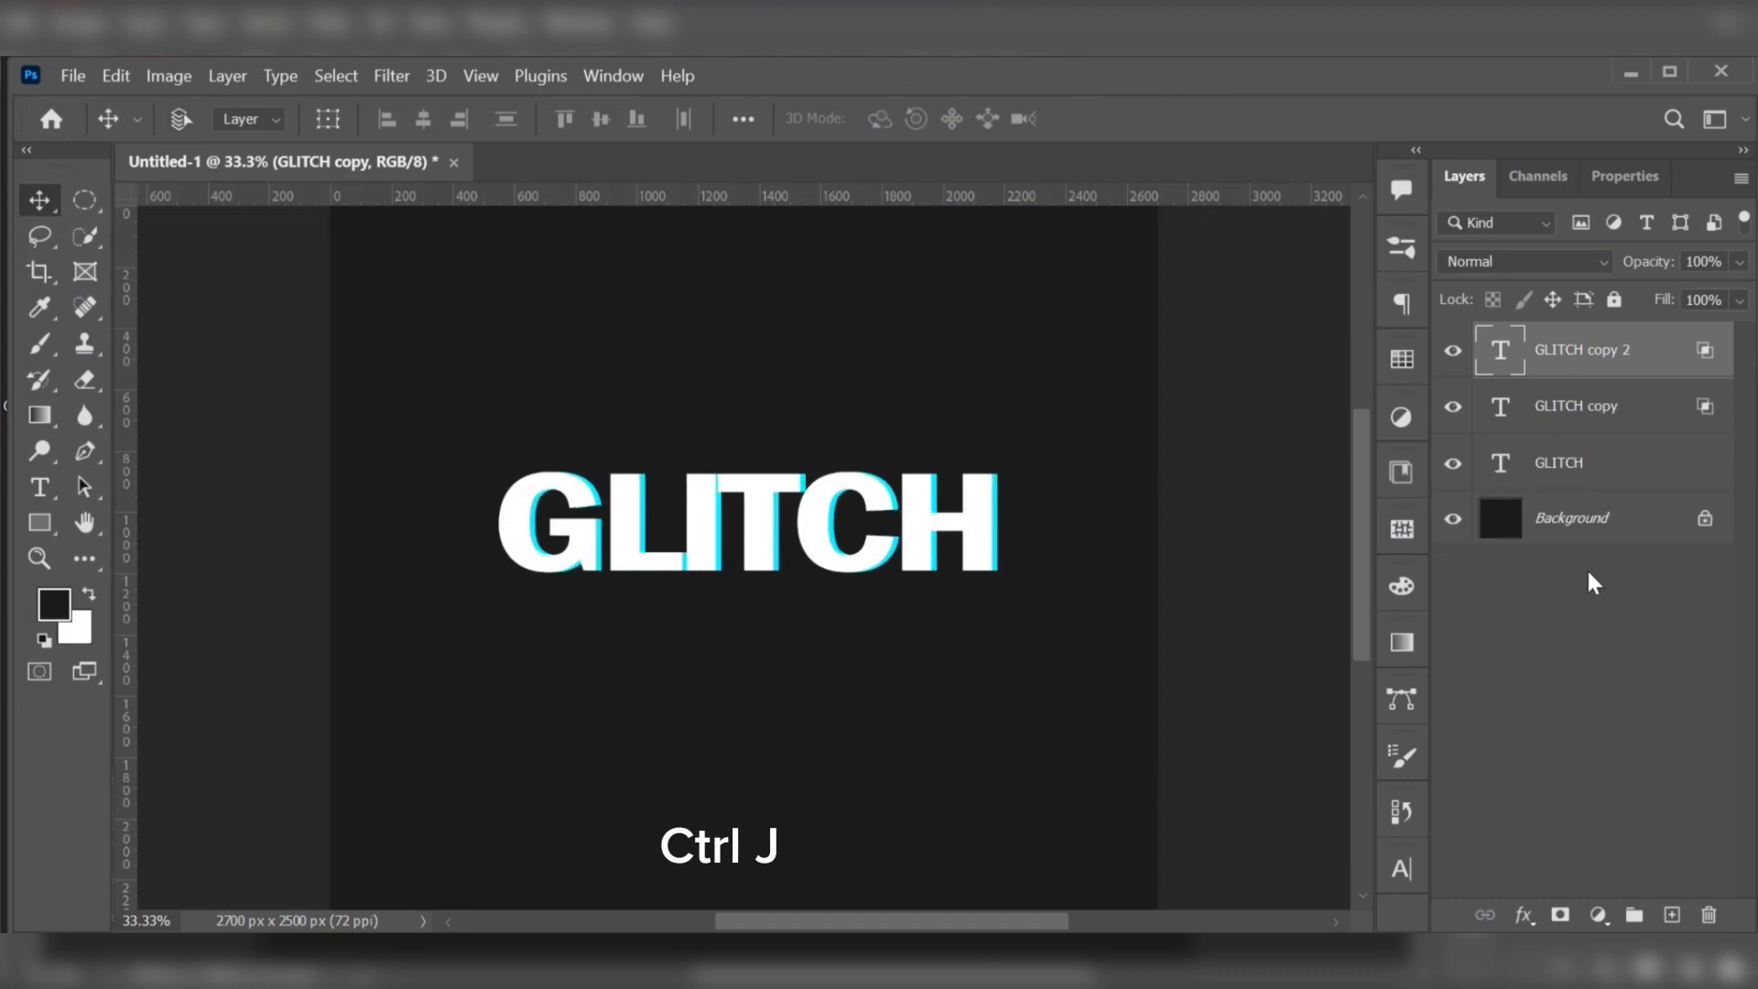
double_click(1618, 376)
left_click(517, 355)
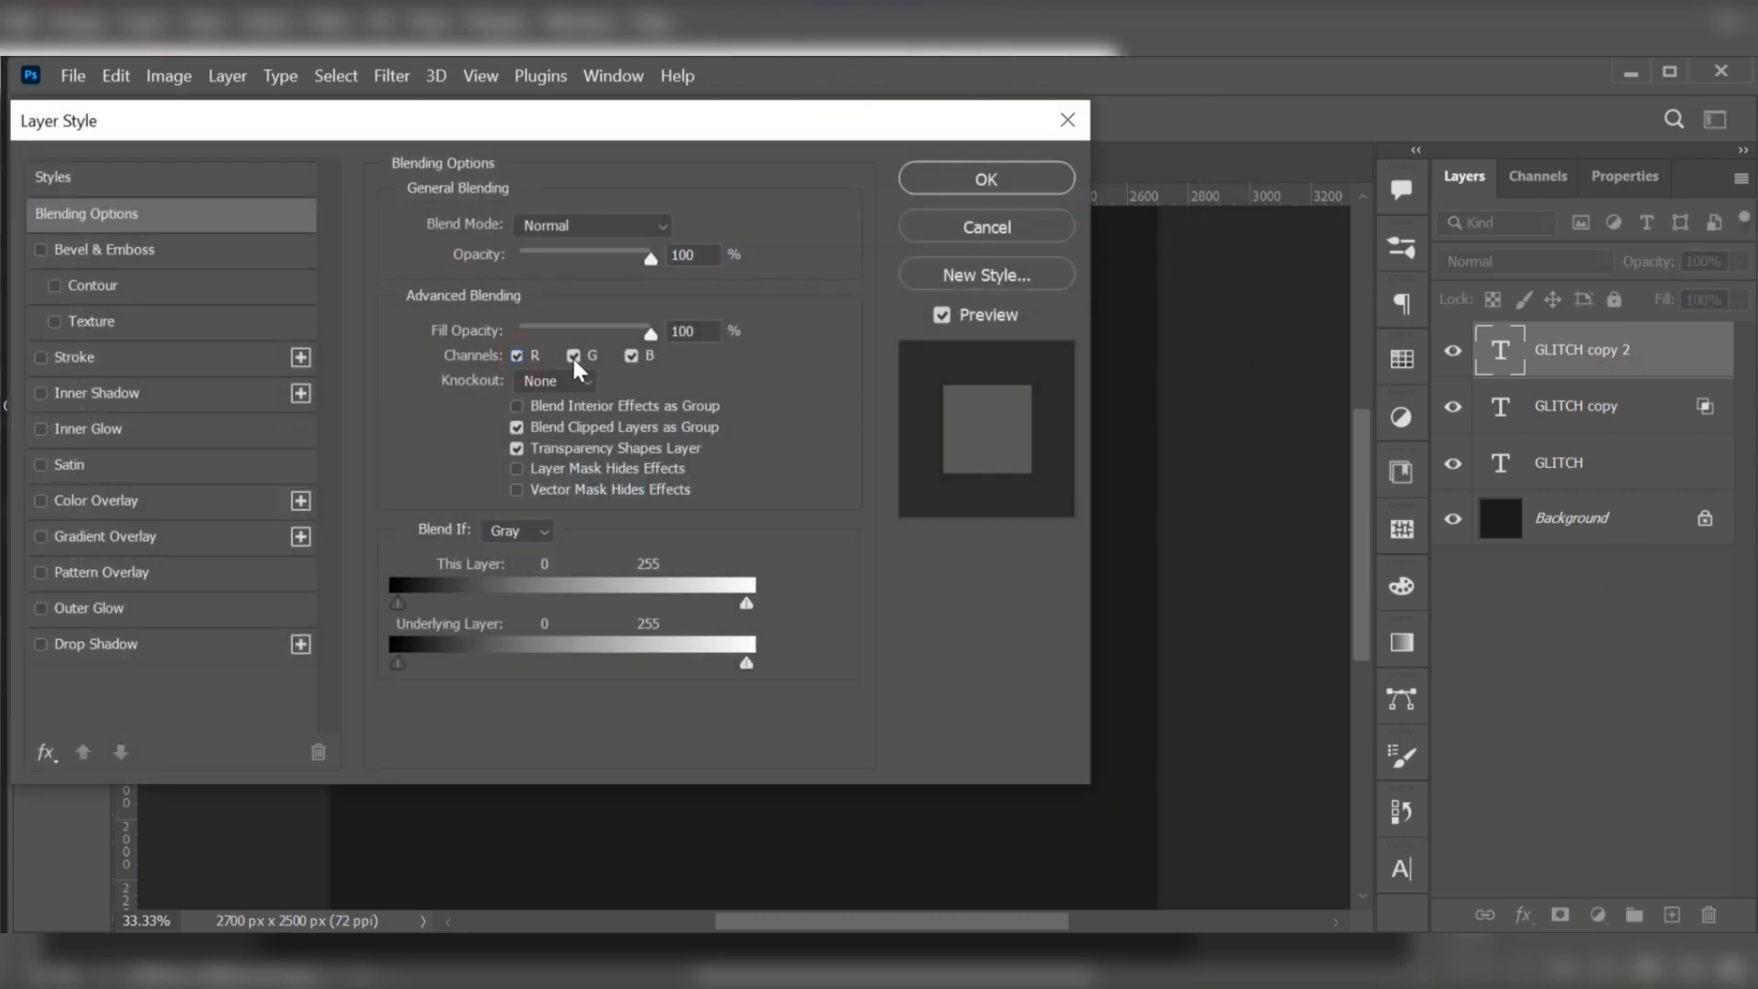
left_click(574, 356)
left_click(631, 356)
left_click(953, 189)
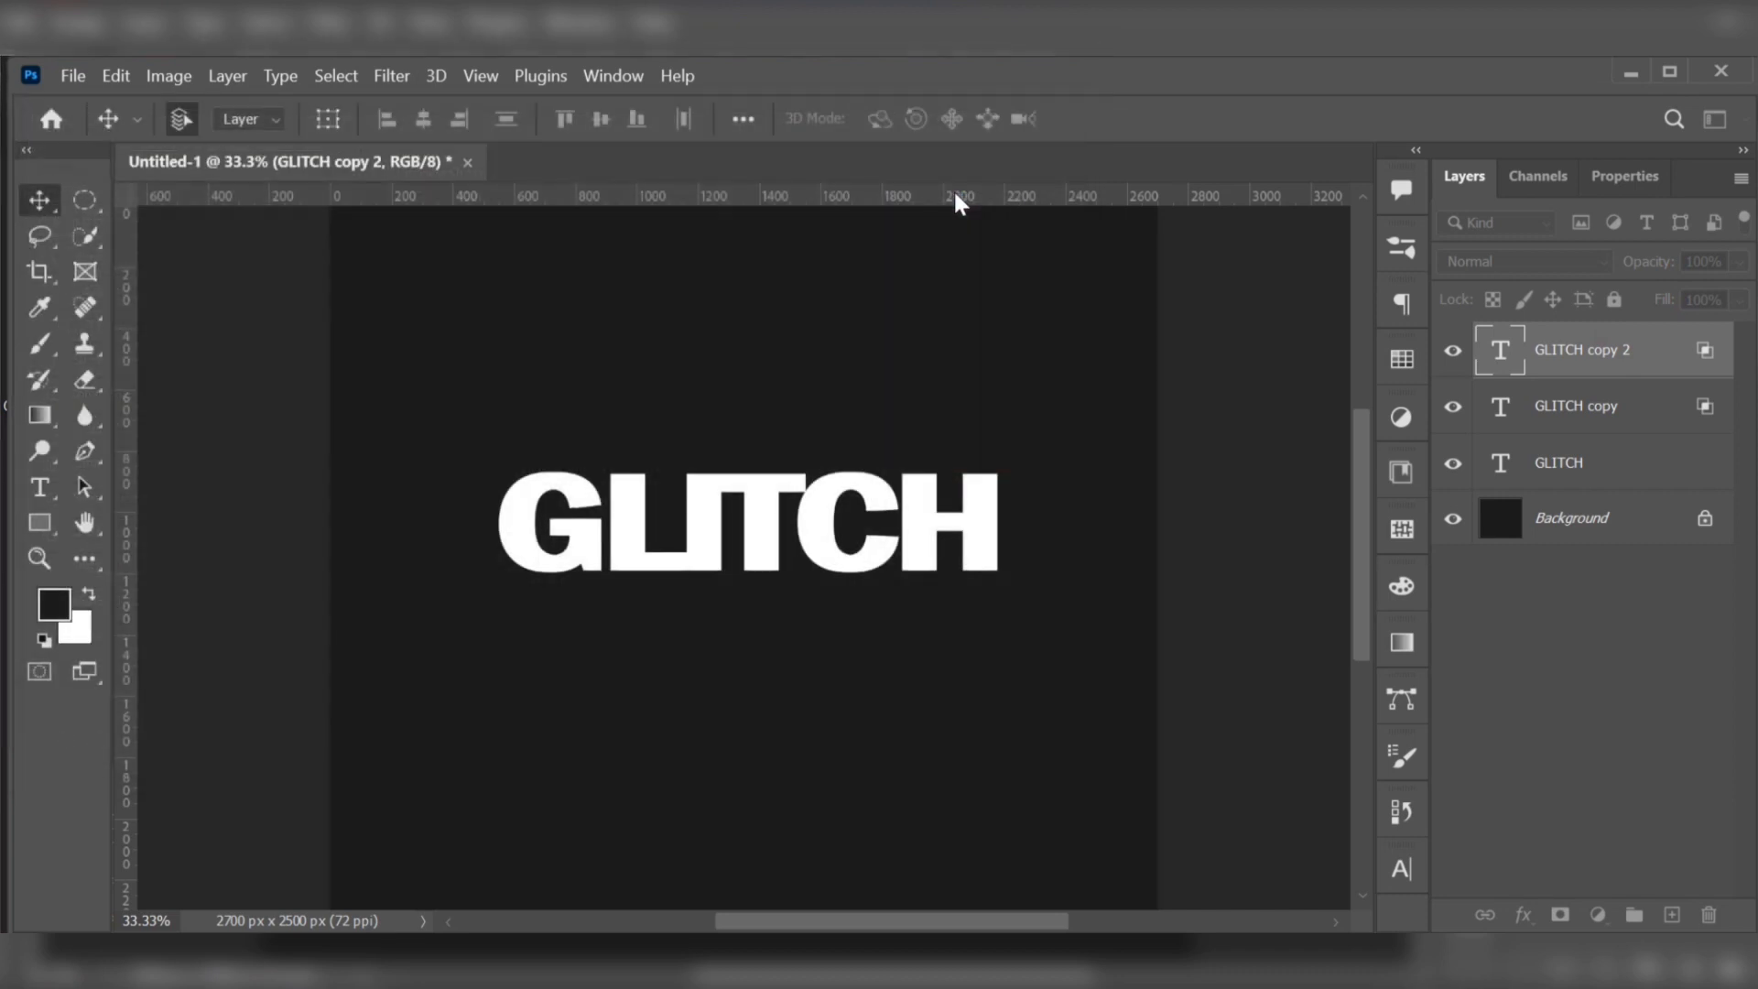
Step: Nudge the red-channel GLITCH copy slightly to the left of the other text layers, then deselect the layer
key("Left")
key("Left")
key("Left")
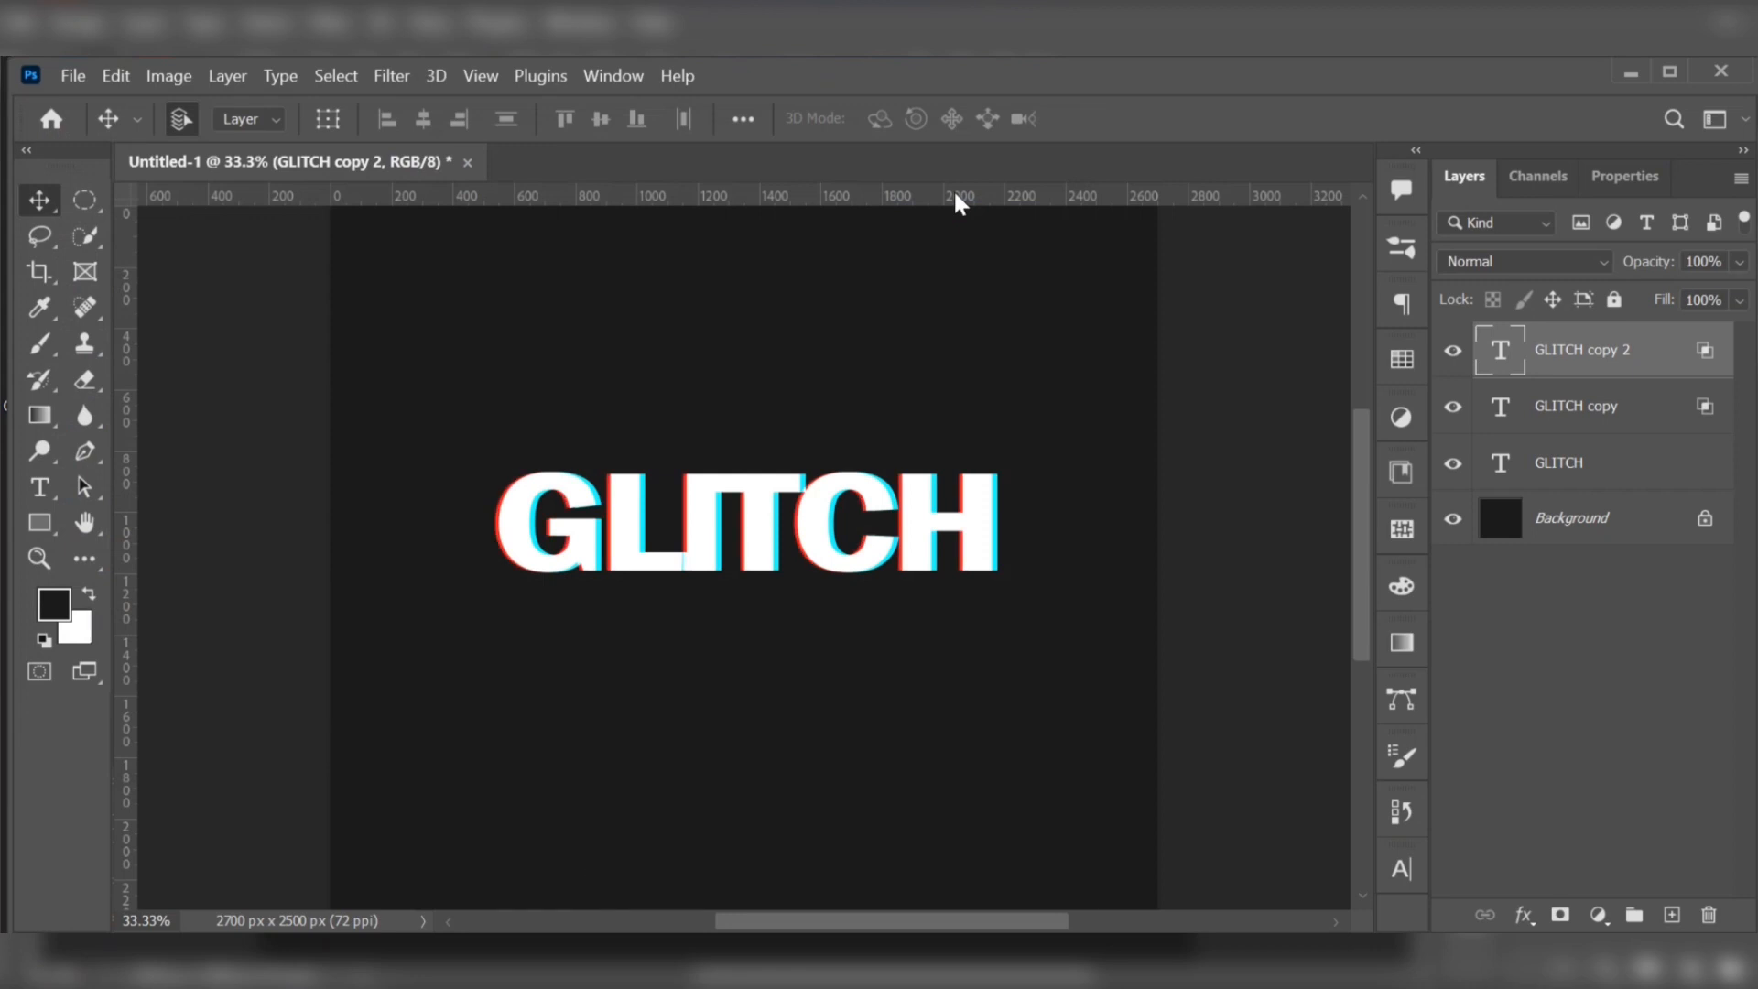
left_click(1514, 659)
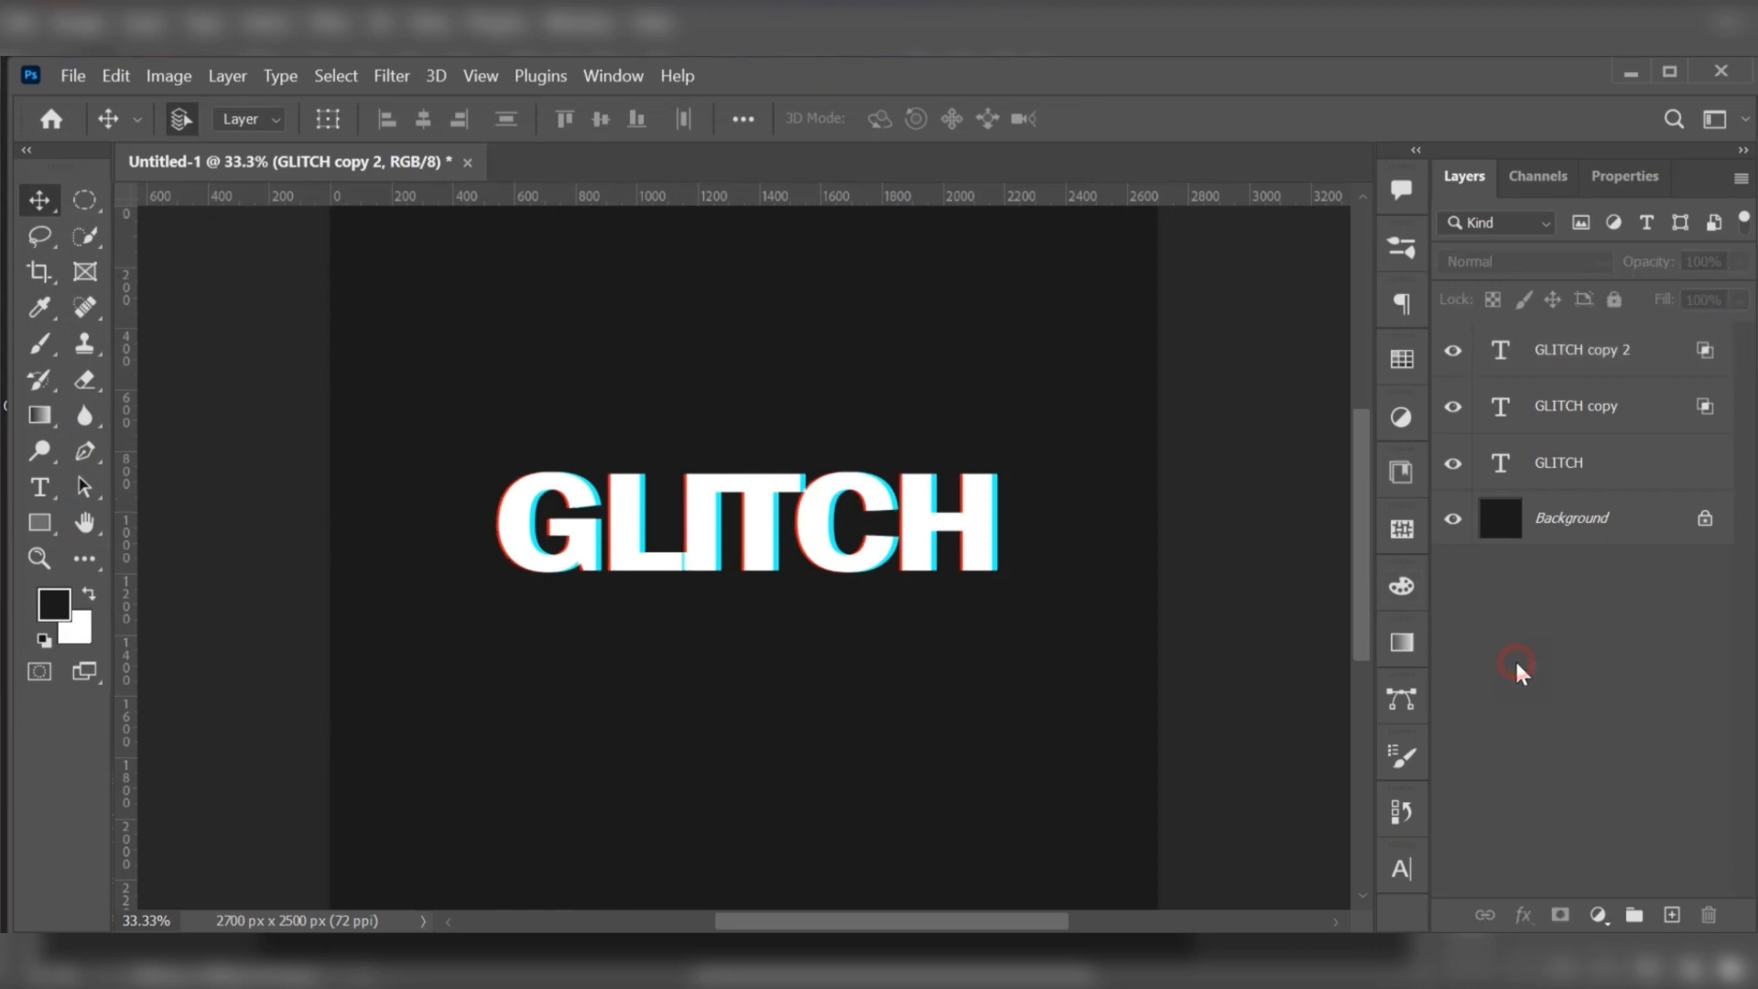
Step: Rasterize the three GLITCH text layers and merge them into a single layer
left_click(1596, 348)
left_click(1607, 464, "shift")
right_click(1604, 463)
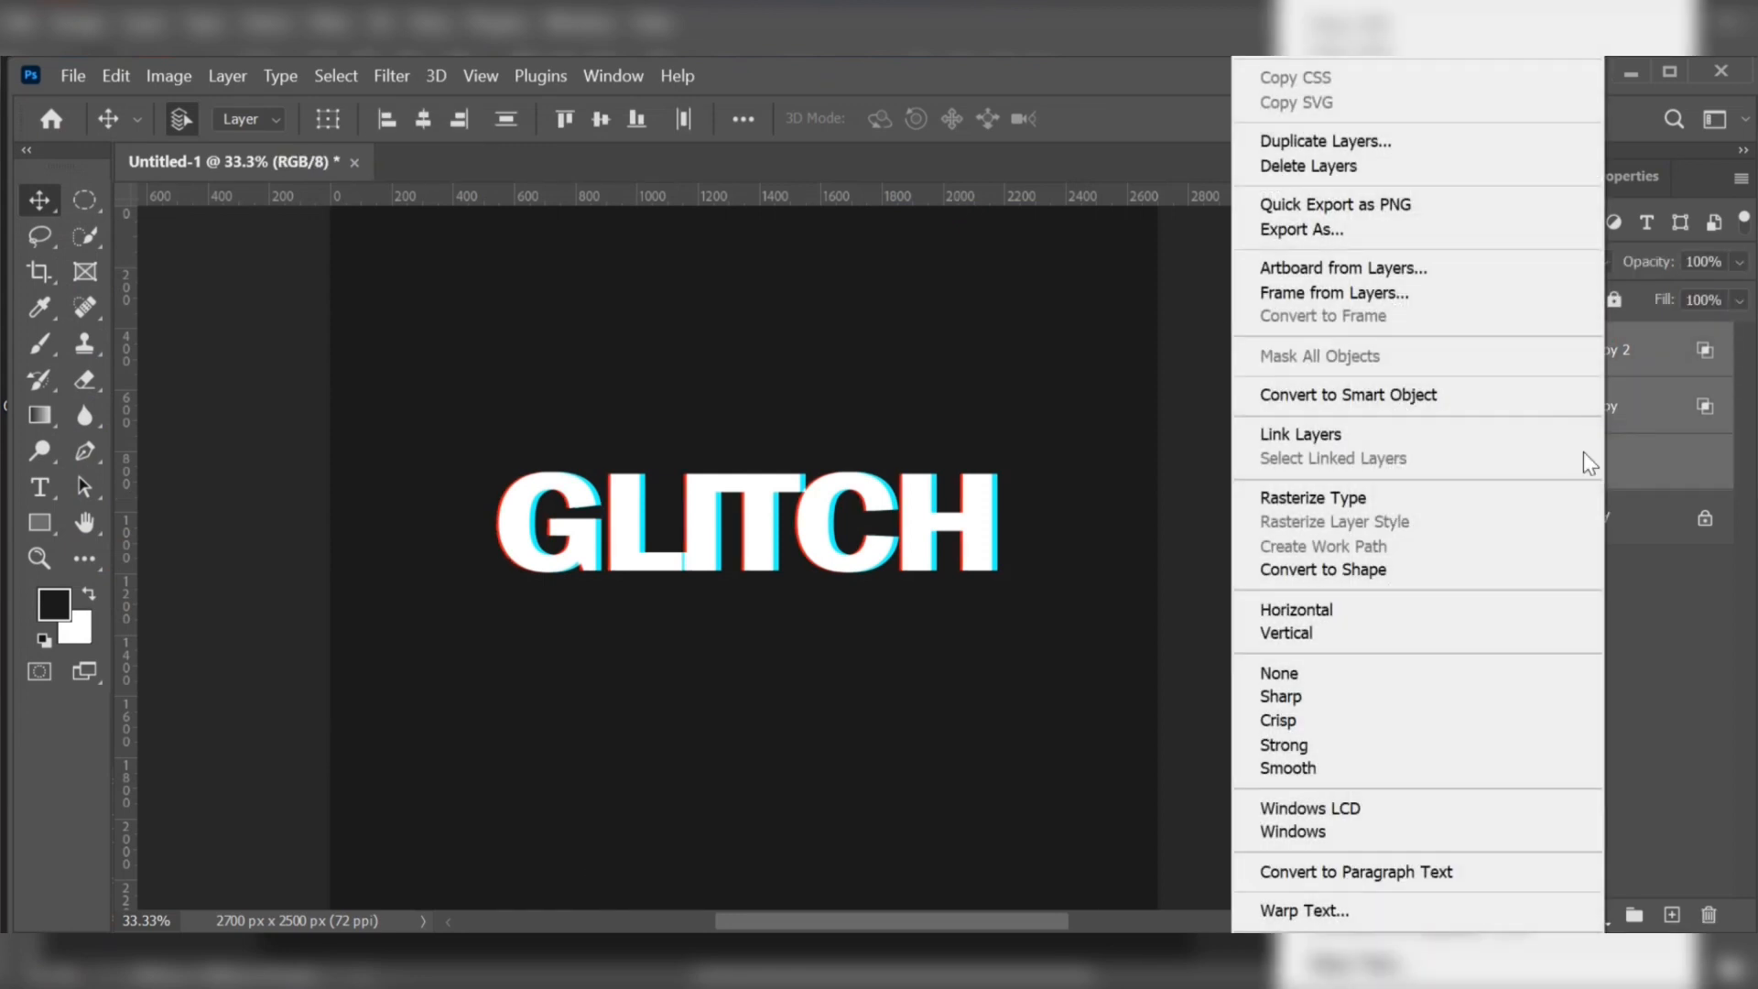
left_click(1377, 502)
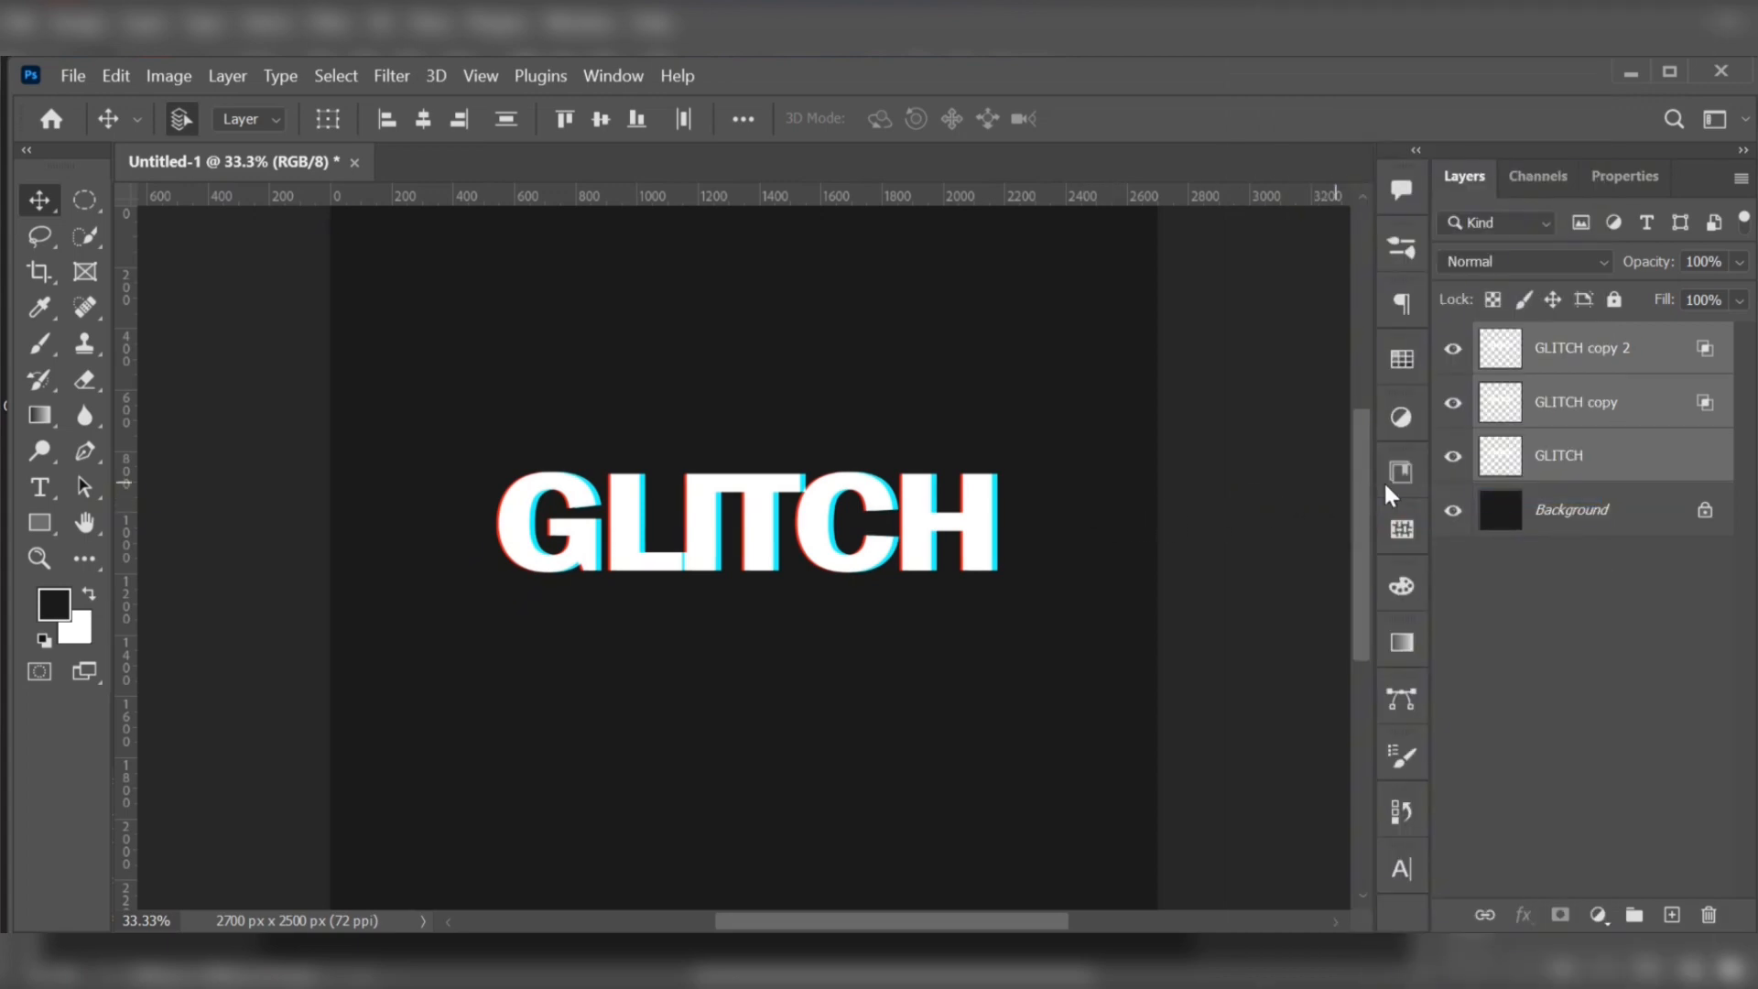
right_click(1614, 443)
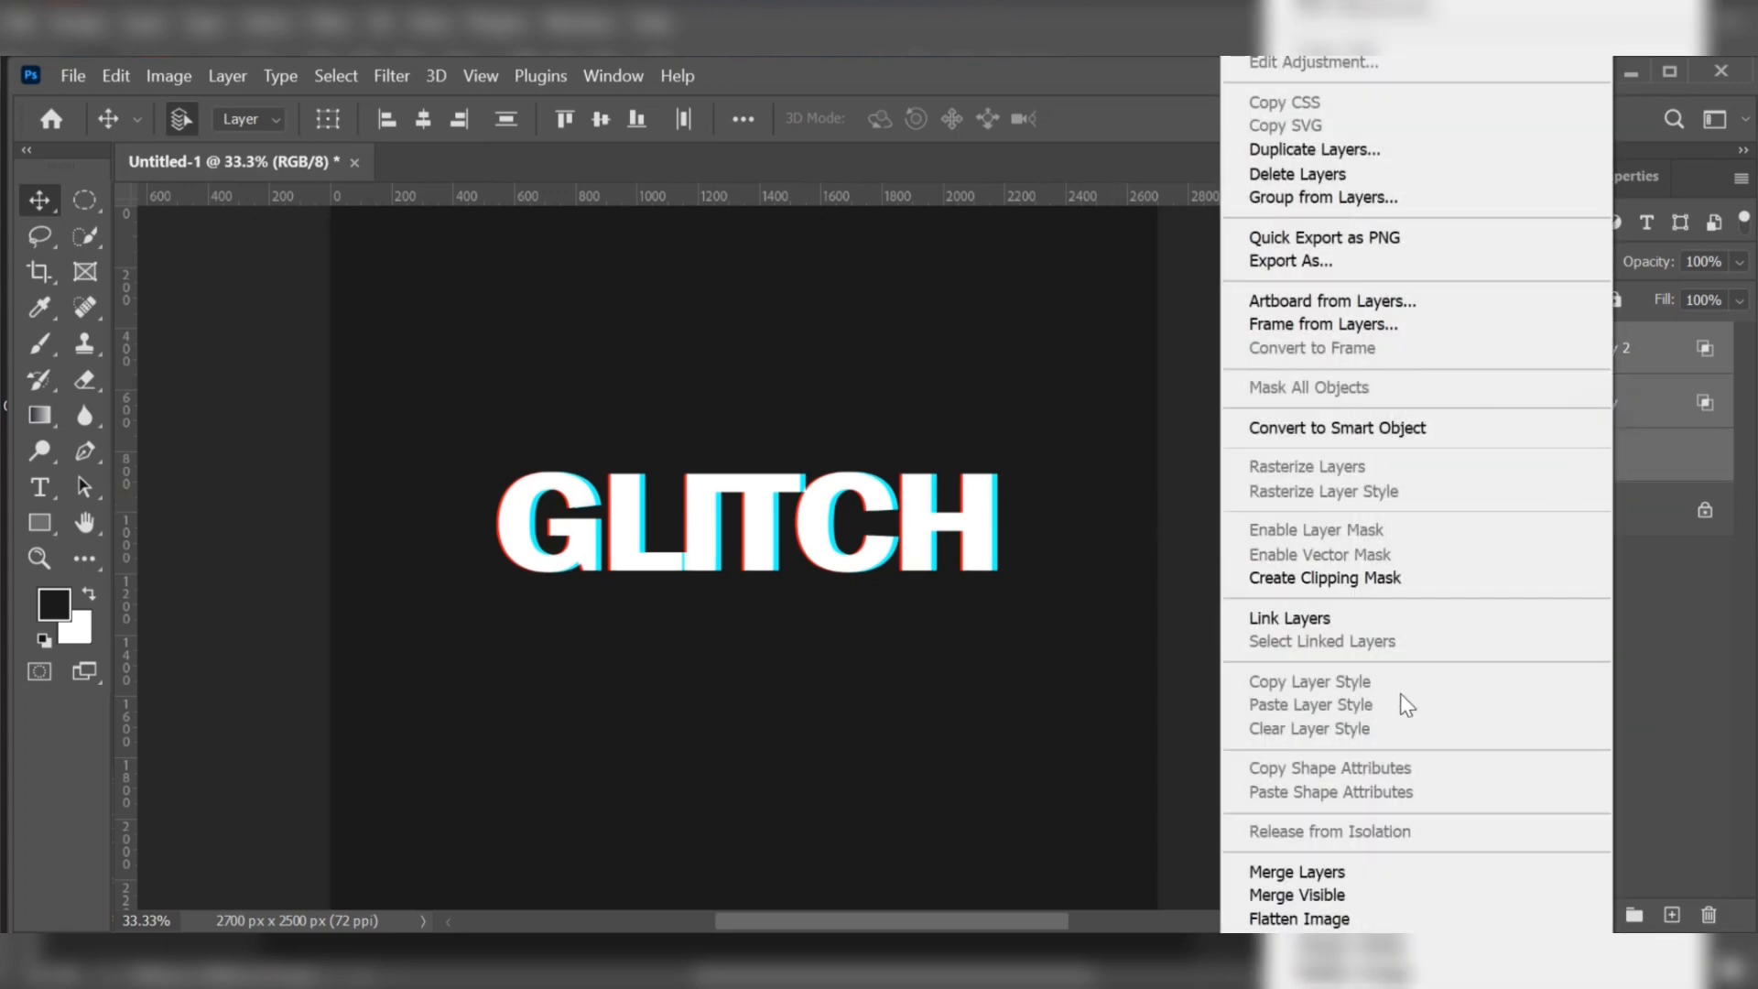
left_click(1346, 871)
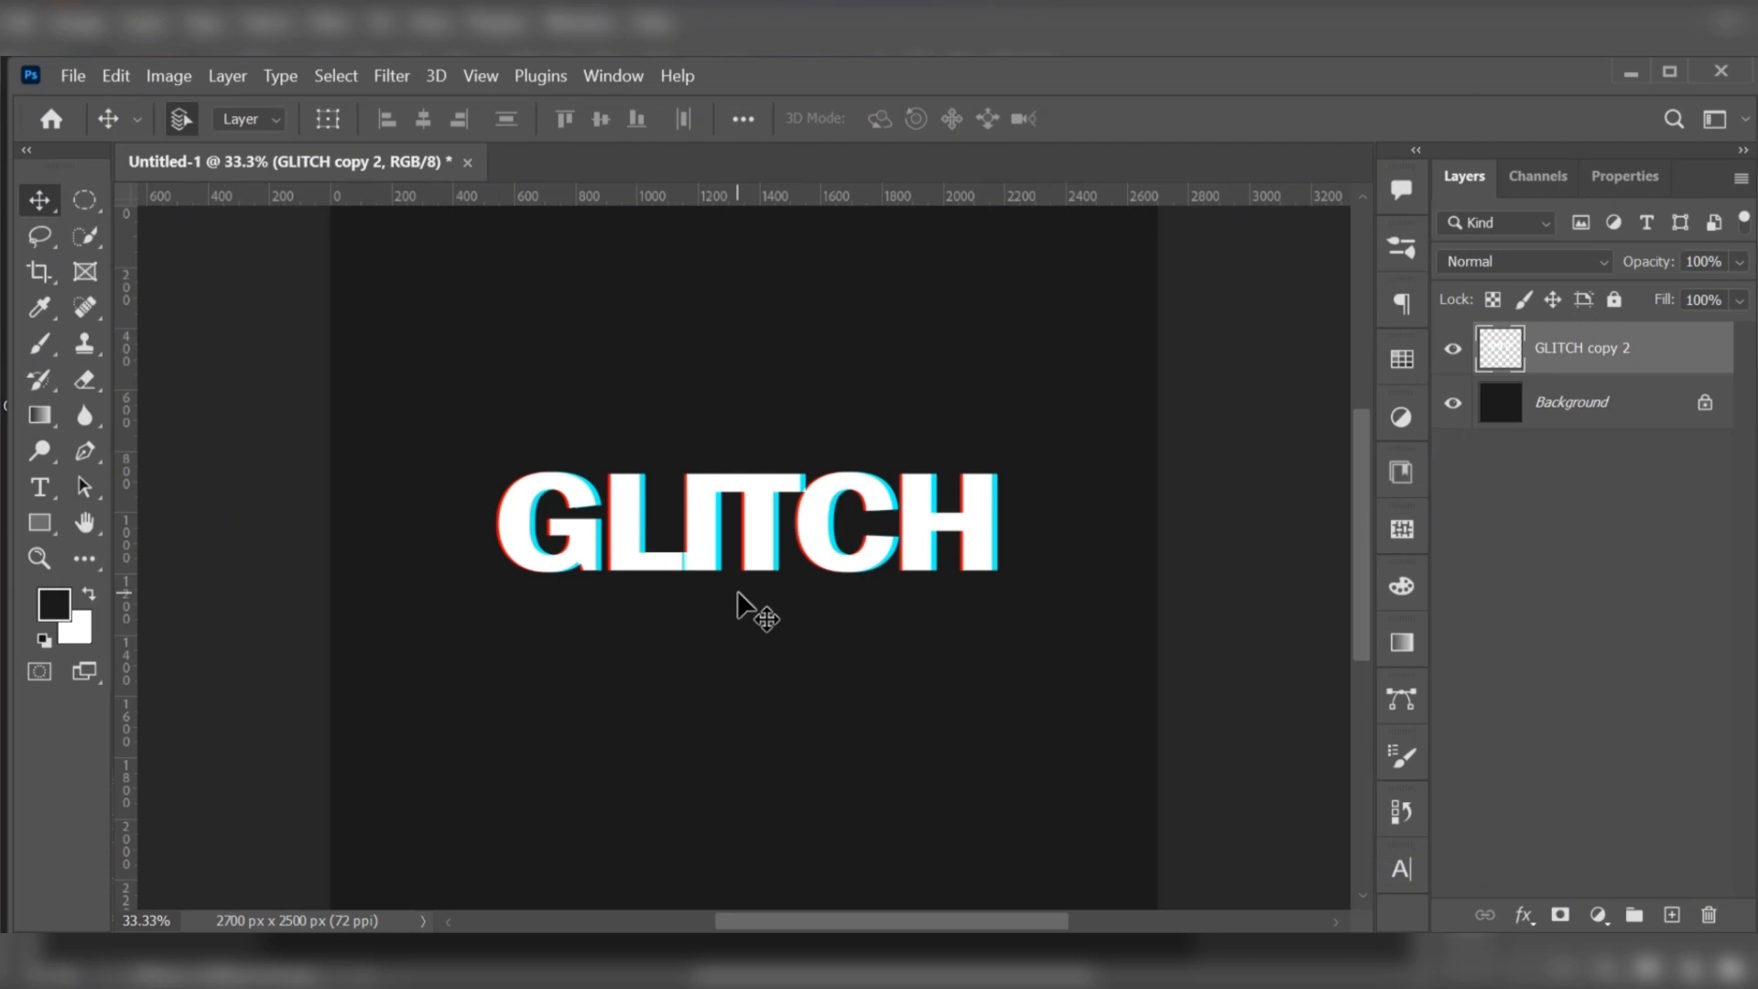
Step: Select the upper half of the GLITCH text with a rectangular marquee, shift it slightly right, and deselect
left_click(85, 199)
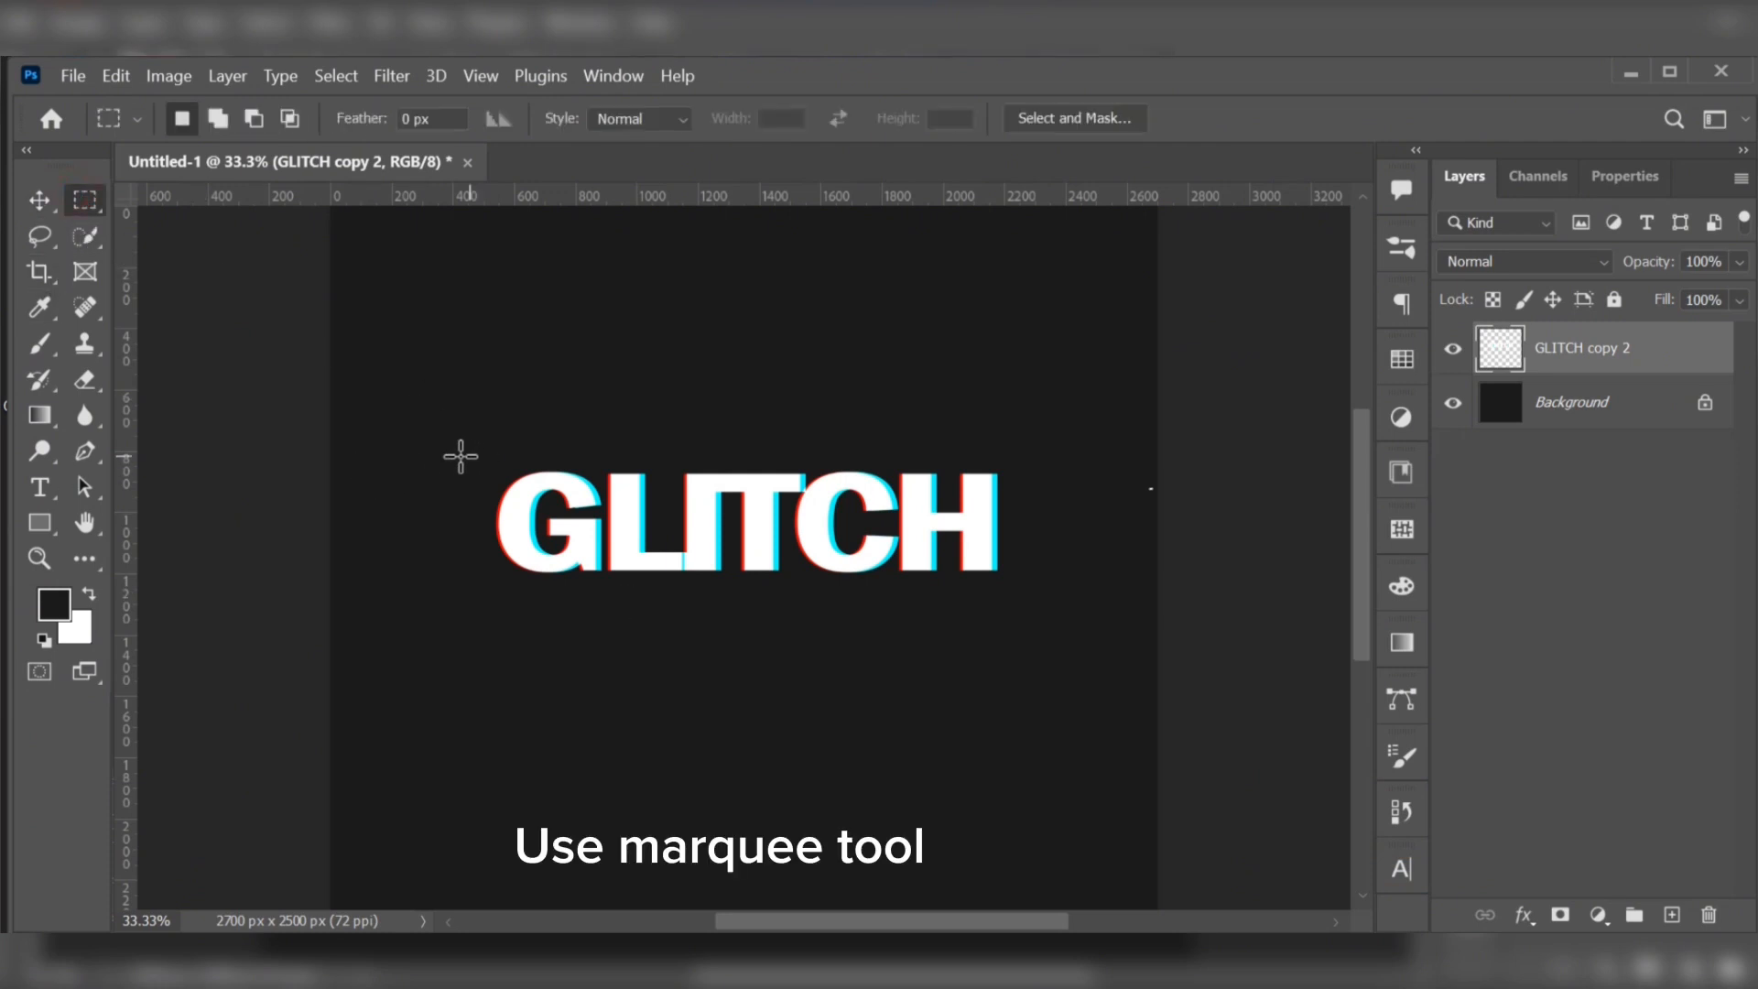
left_click_drag(460, 456, 1016, 523)
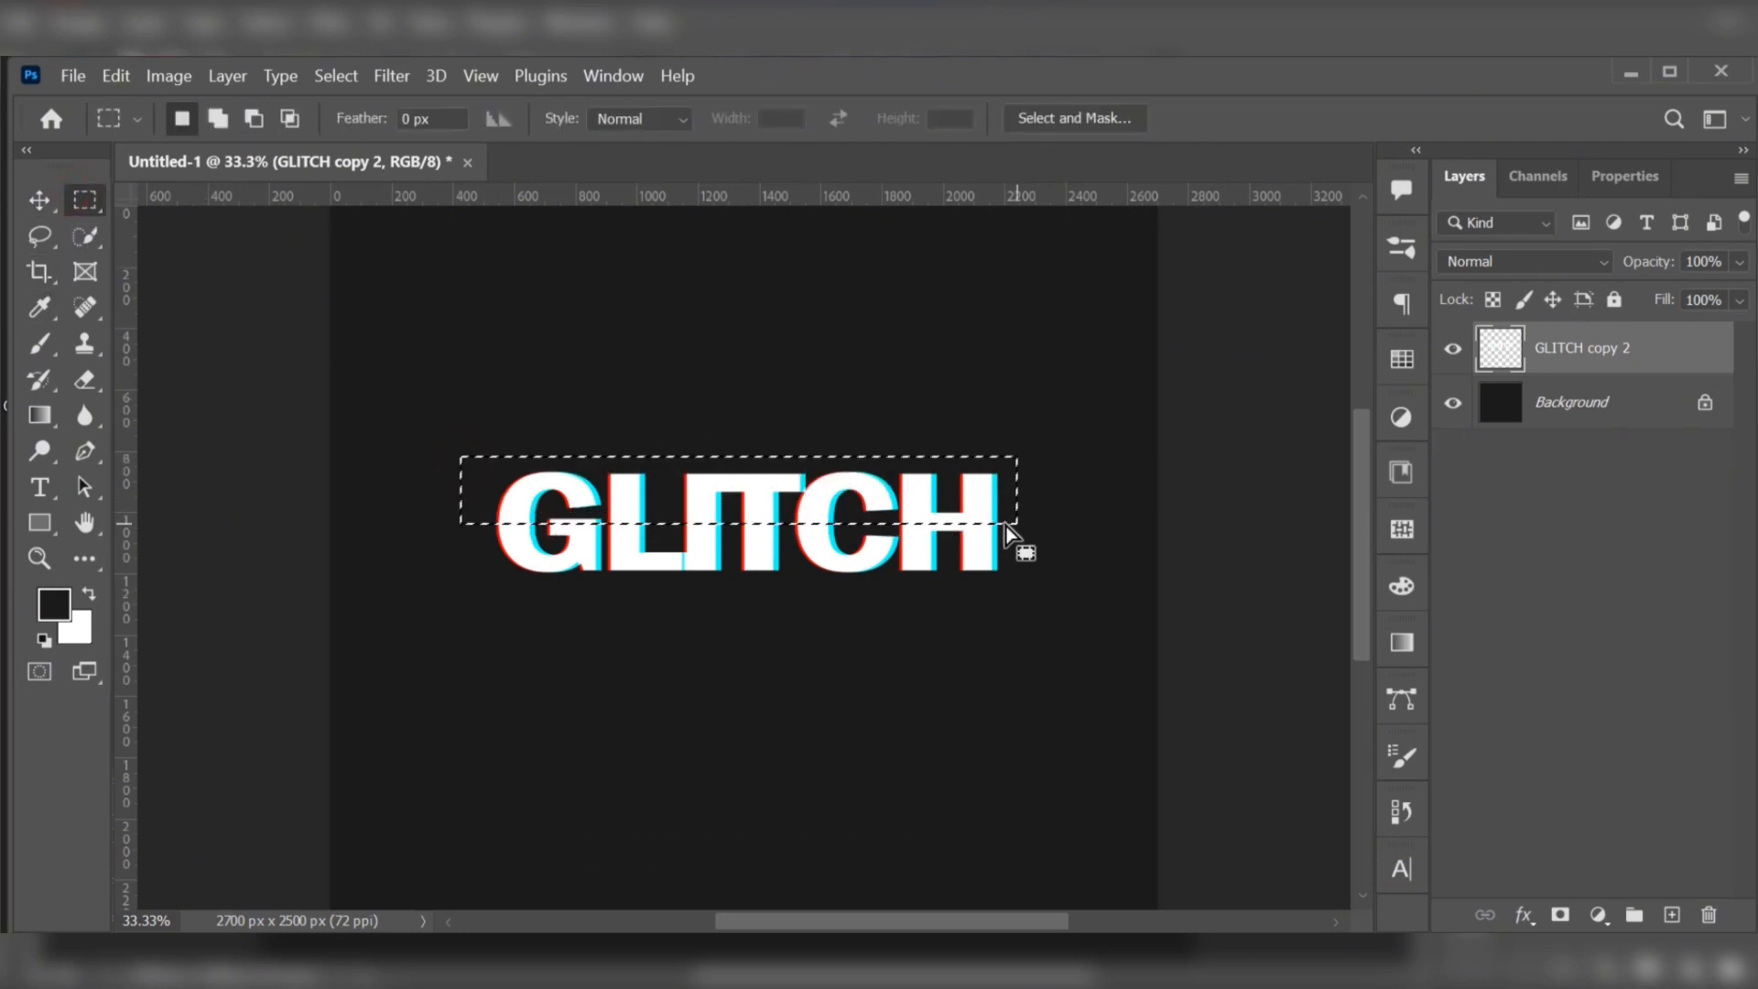
left_click_drag(869, 511, 869, 509)
left_click_drag(862, 511, 872, 502)
key("ctrl+d")
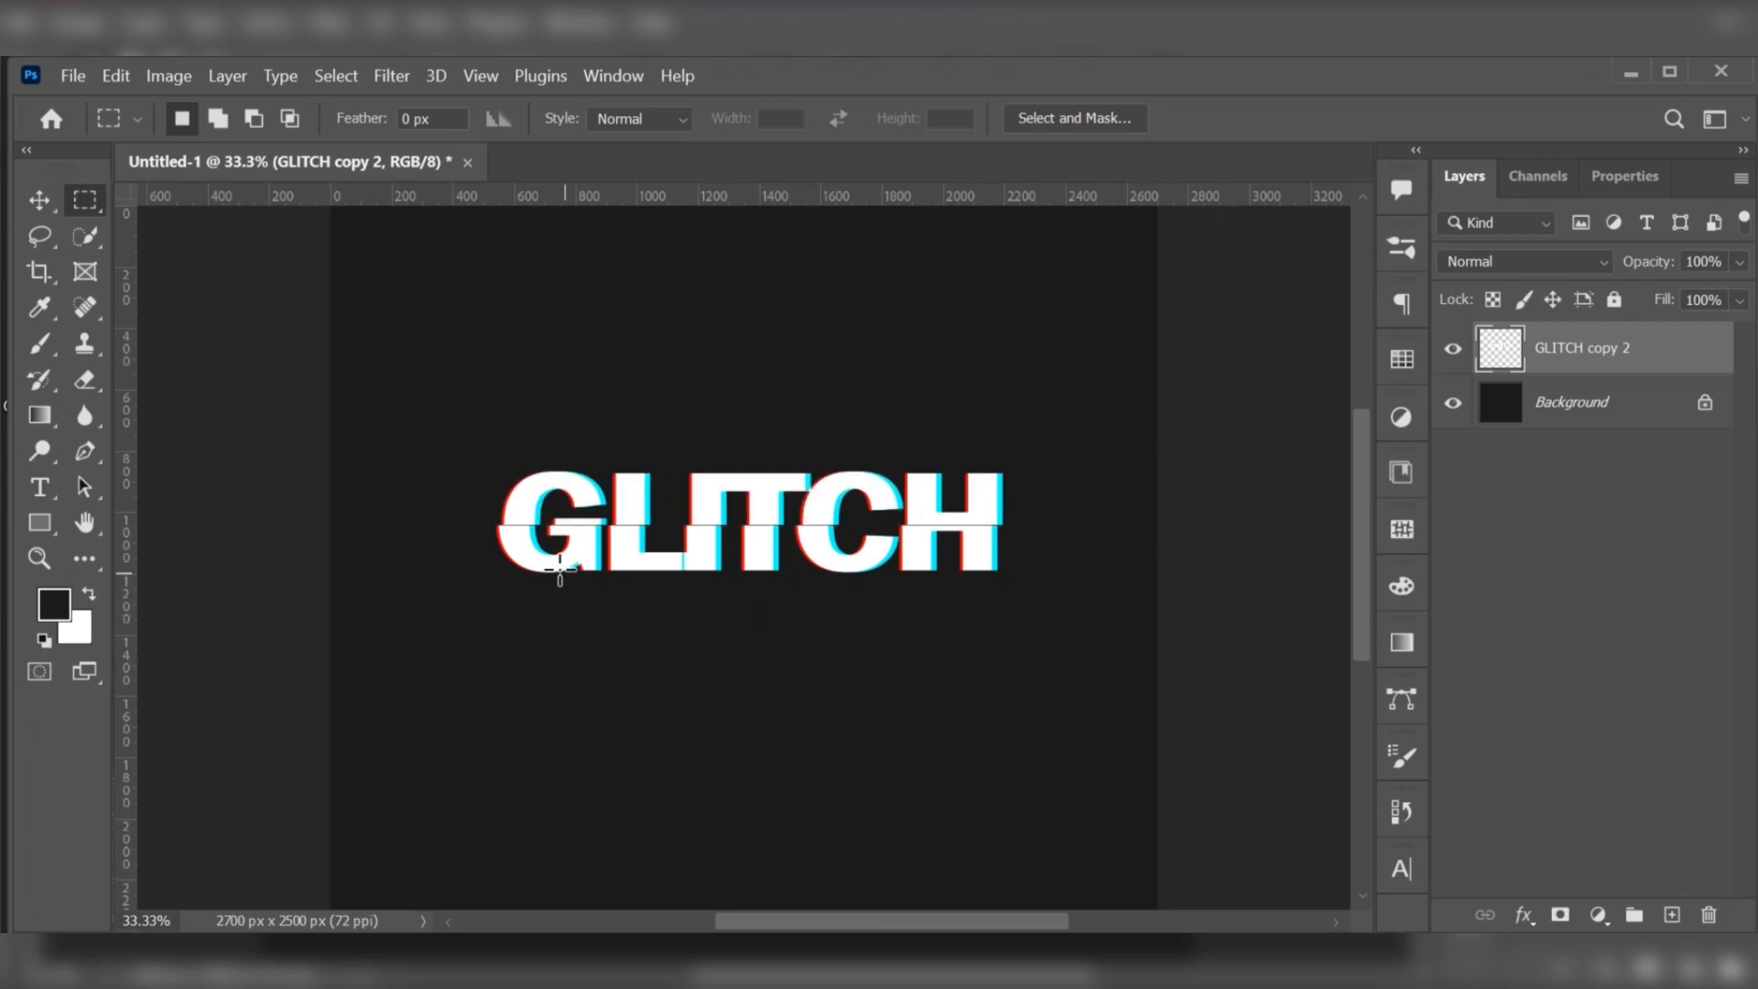
Step: Select thin horizontal strips at several heights of the GLITCH text and offset each sideways, then clear the selection
left_click_drag(493, 555, 976, 572)
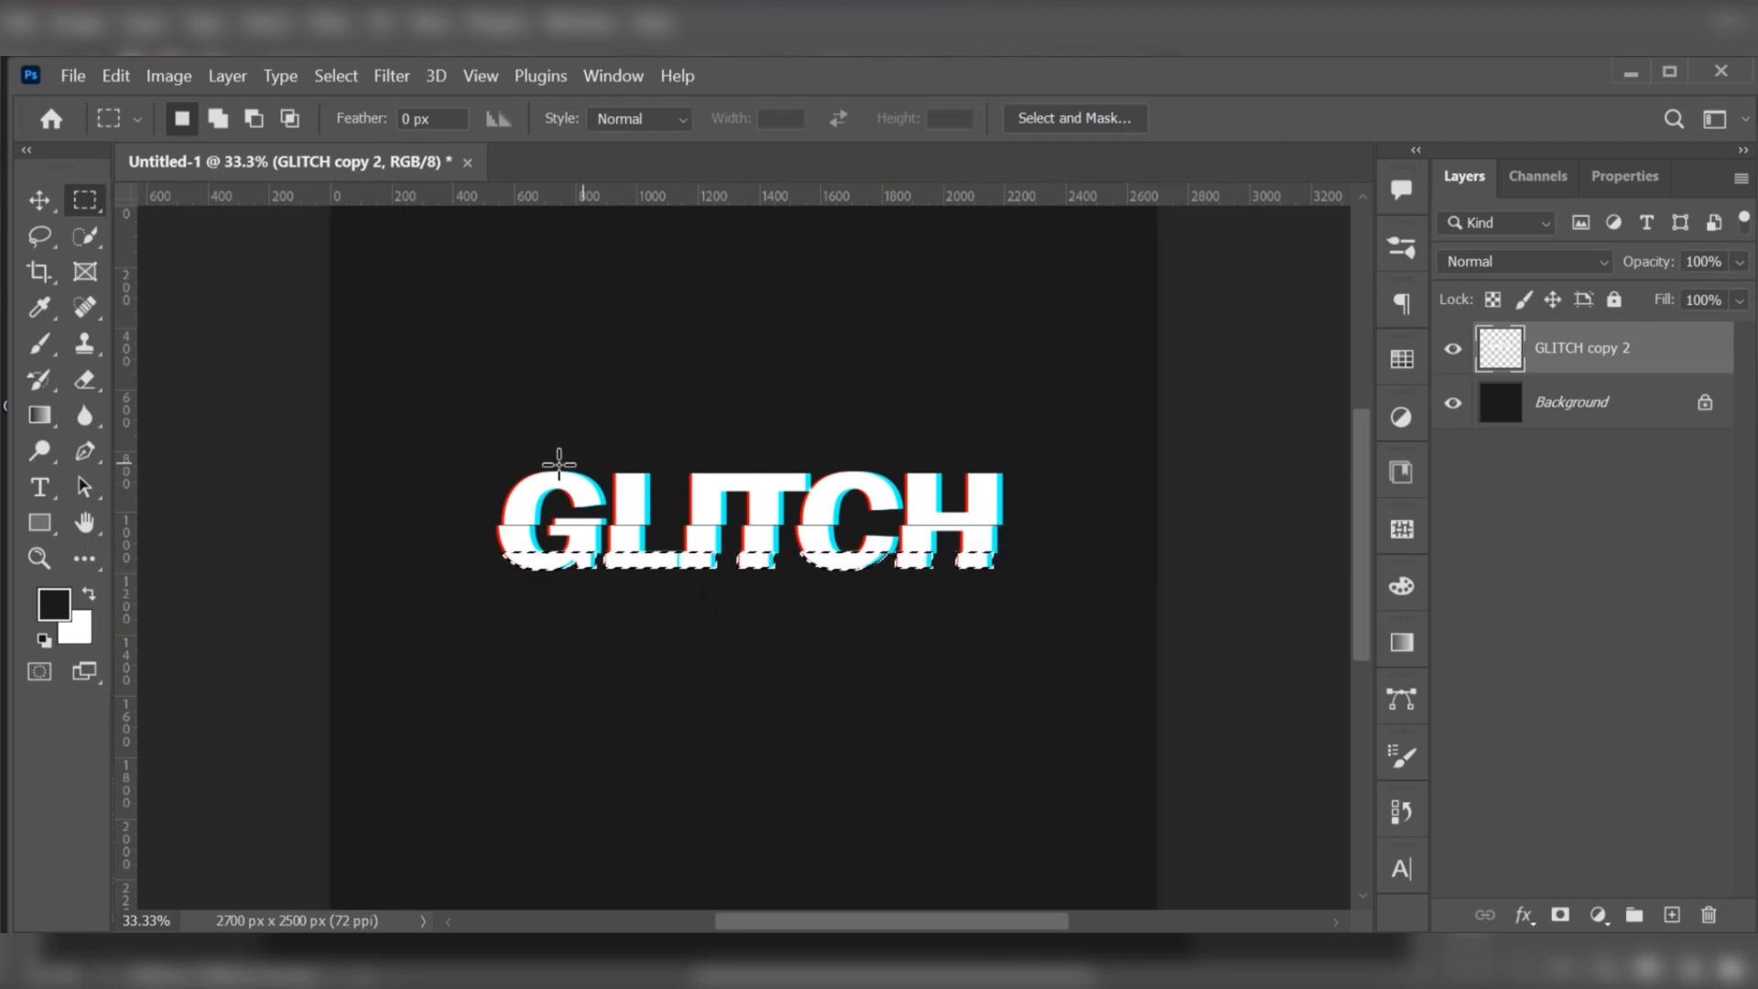
left_click_drag(509, 471, 988, 501)
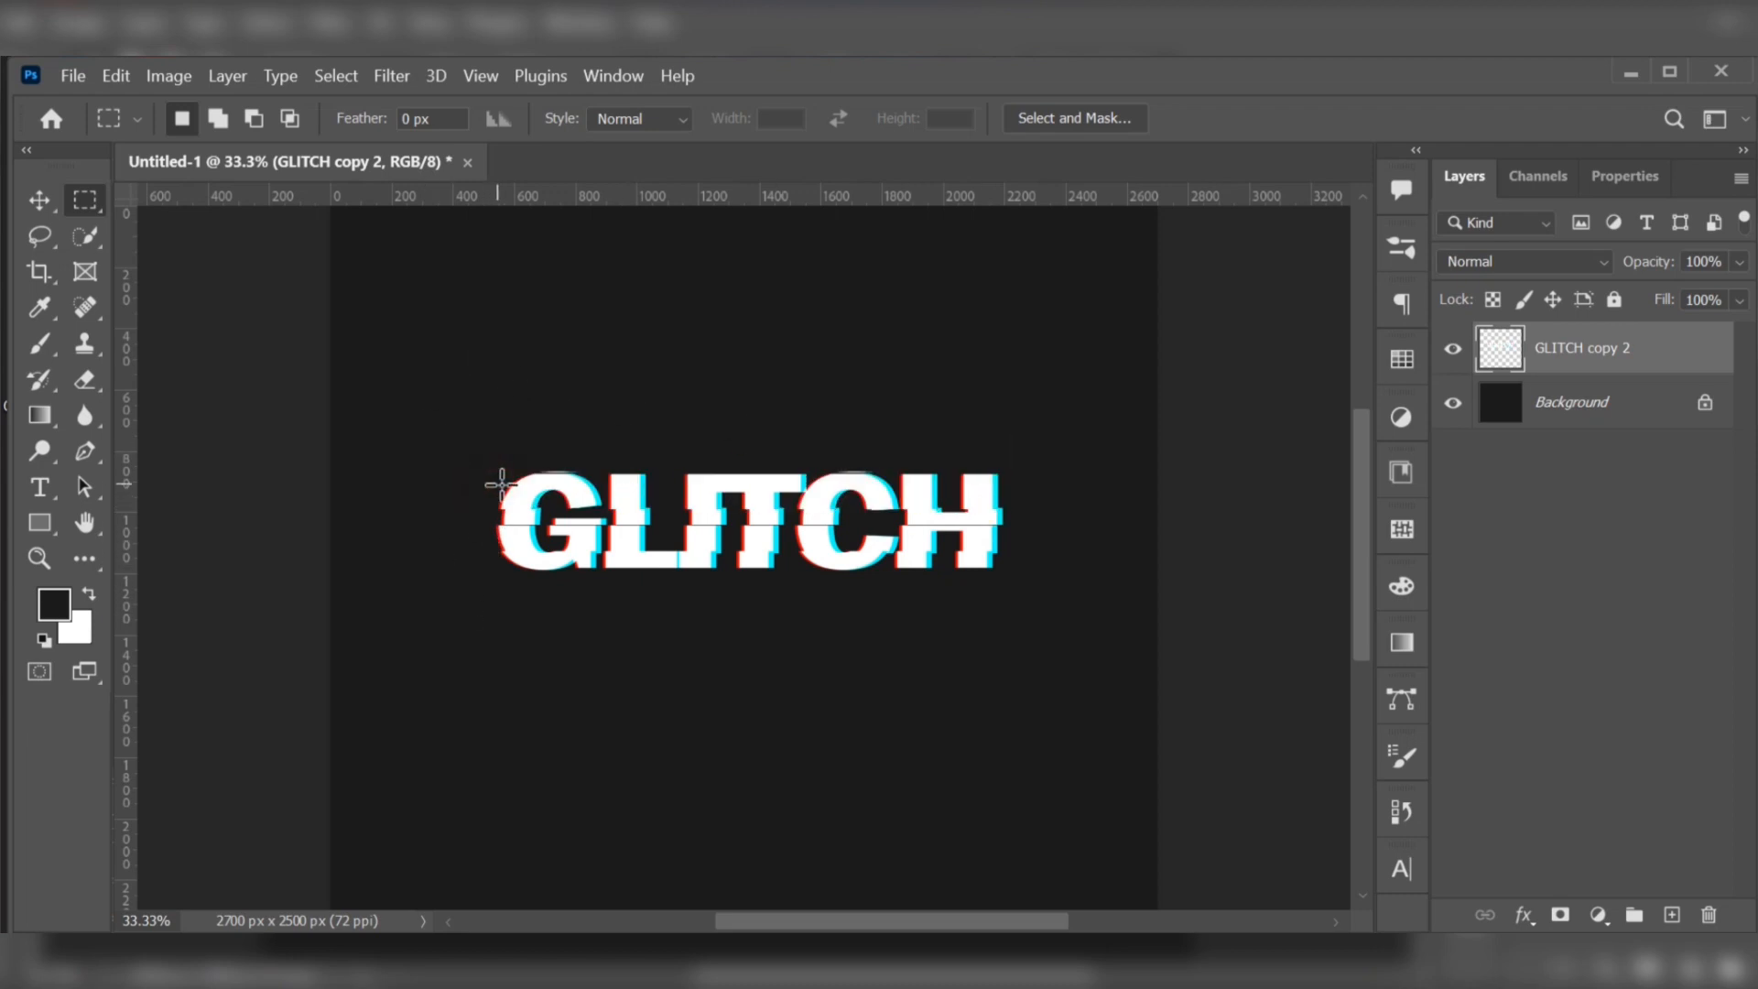
left_click_drag(501, 485, 1001, 501)
left_click_drag(495, 529, 953, 548)
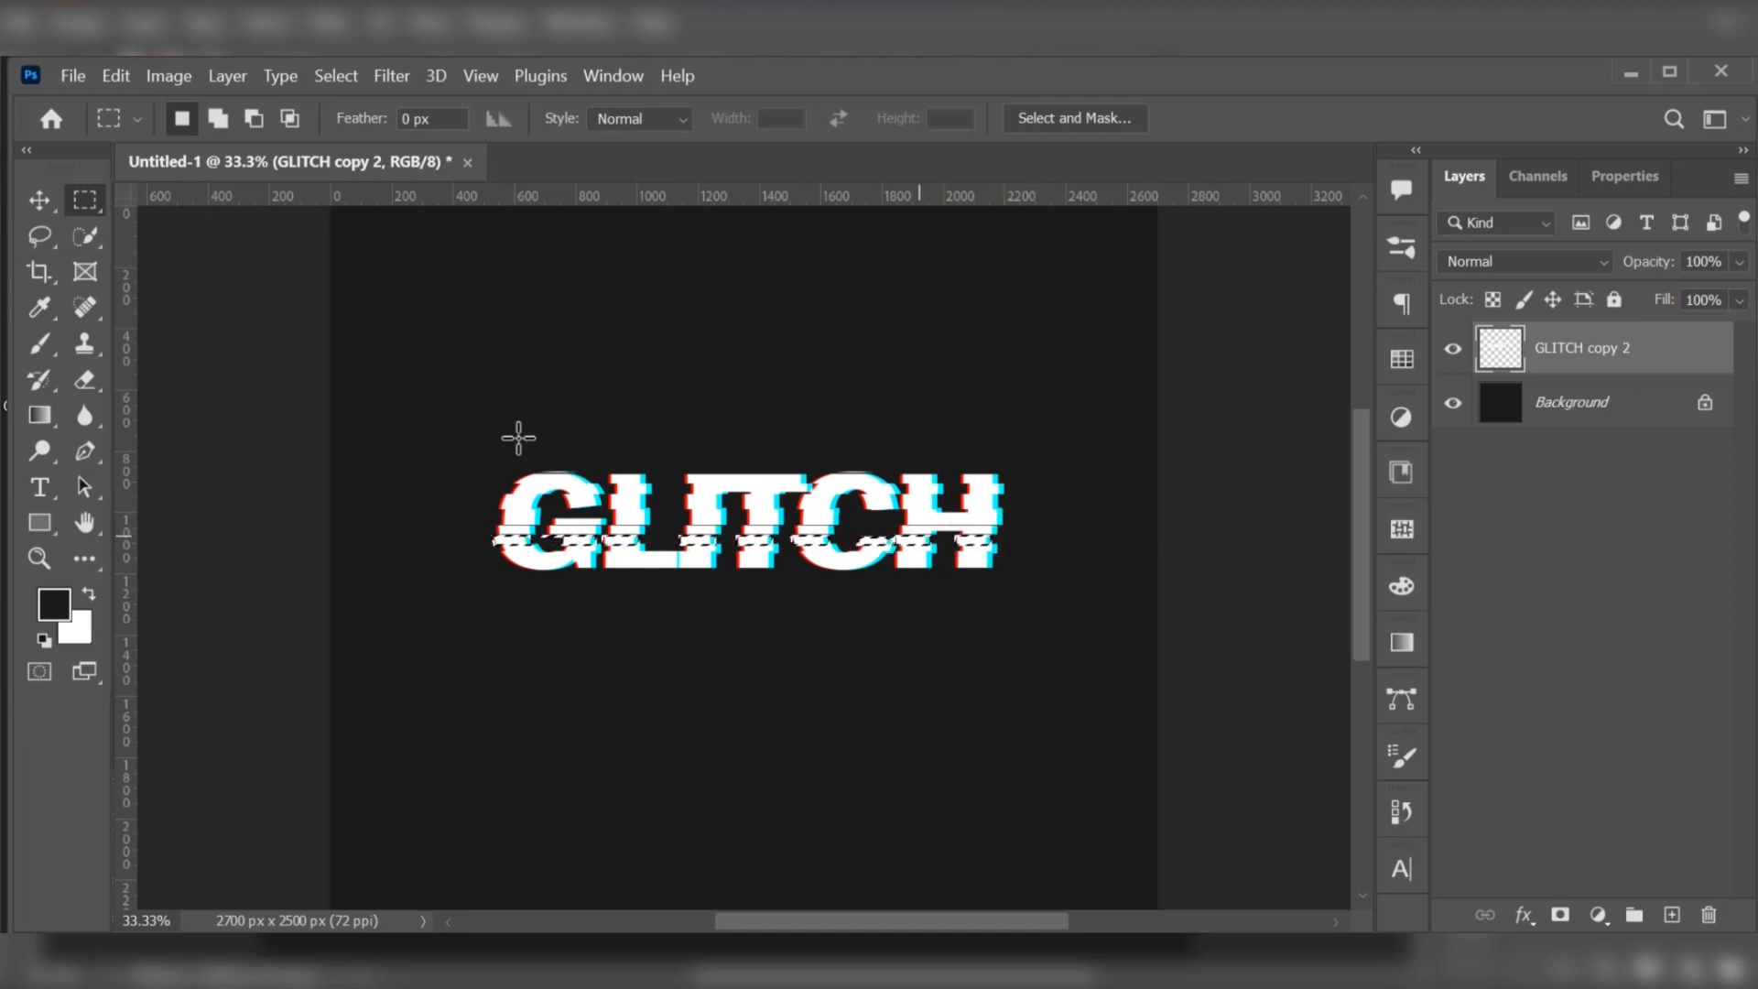
left_click(40, 199)
left_click(558, 351)
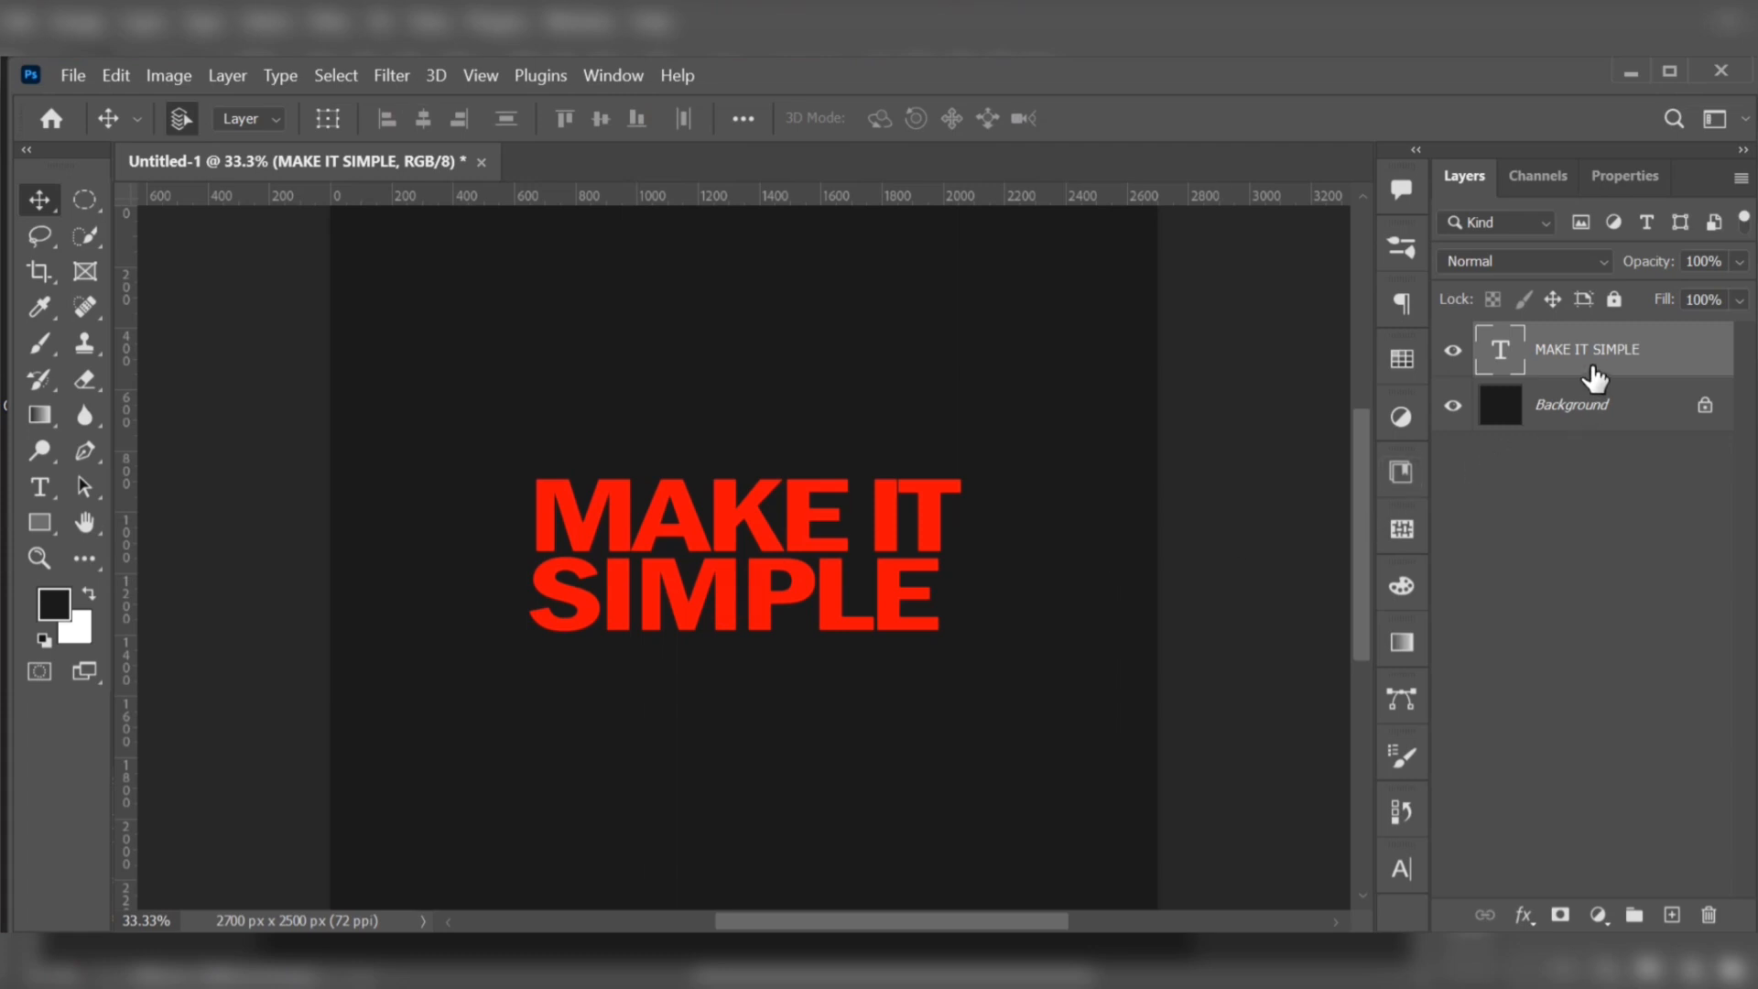
Step: Add a 5 px outside stroke in red #fe0101 to the MAKE IT SIMPLE text layer
left_click(1653, 349)
double_click(1654, 357)
left_click_drag(853, 153, 923, 137)
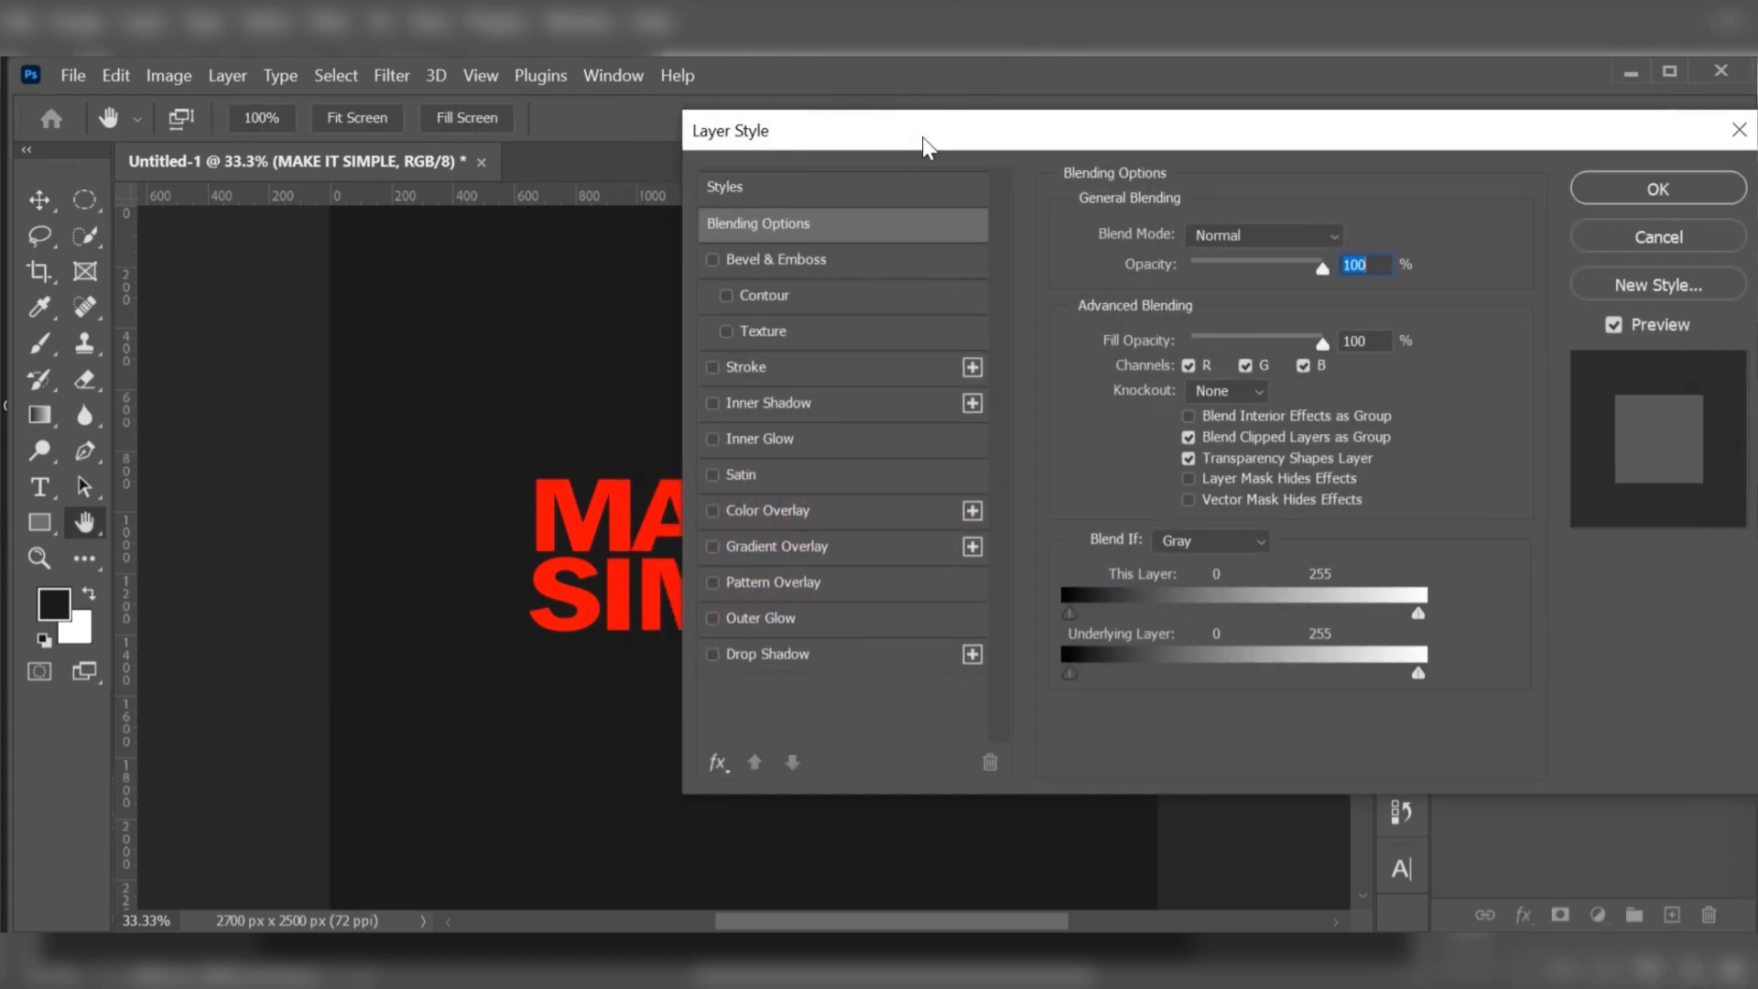
left_click(732, 368)
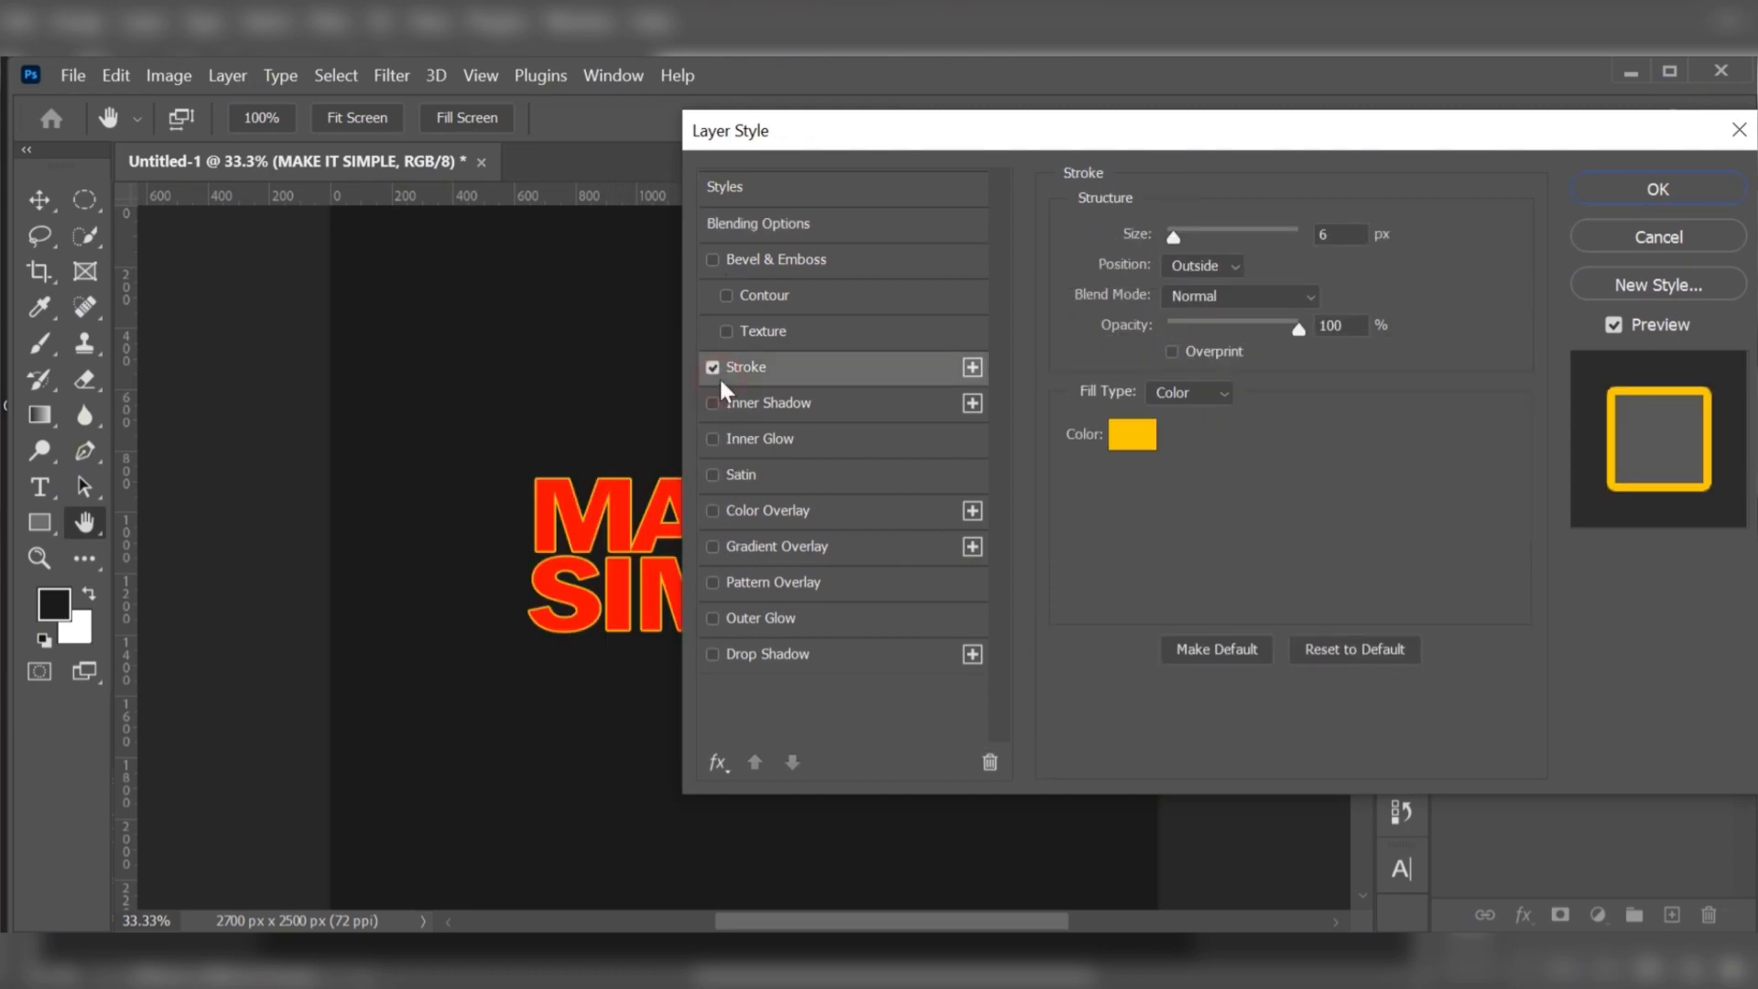
left_click(1340, 233)
type("5")
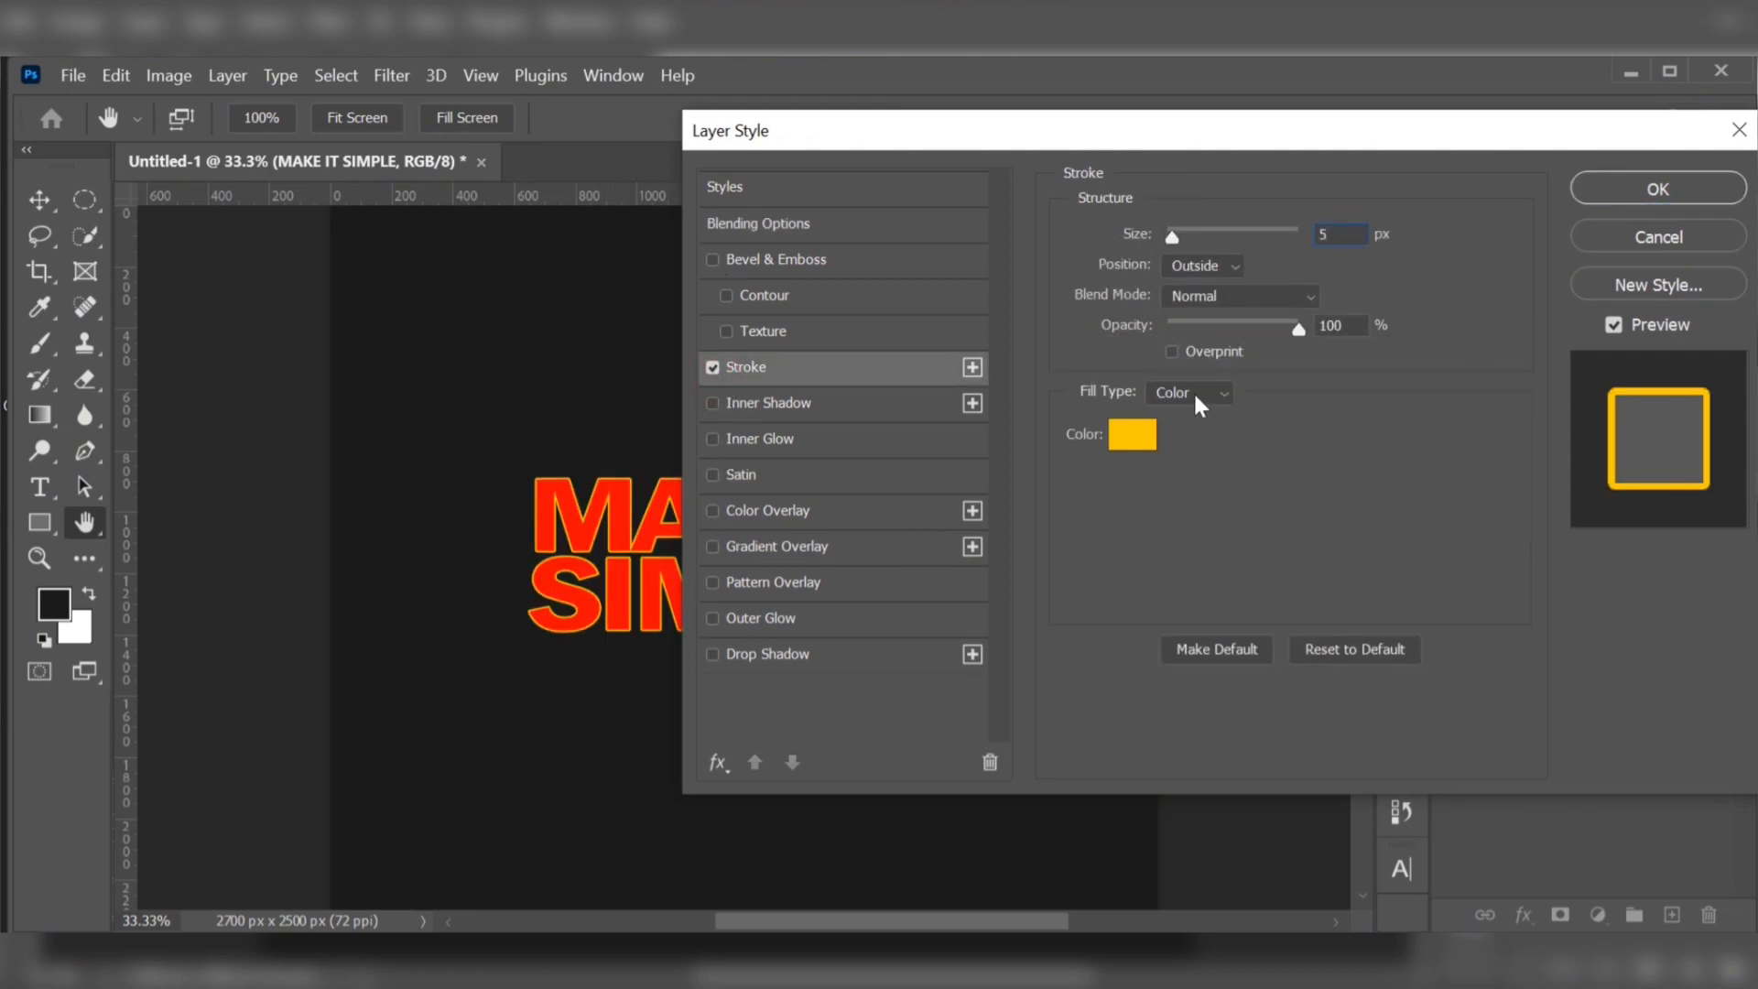
left_click(1133, 435)
left_click_drag(1281, 484, 1299, 158)
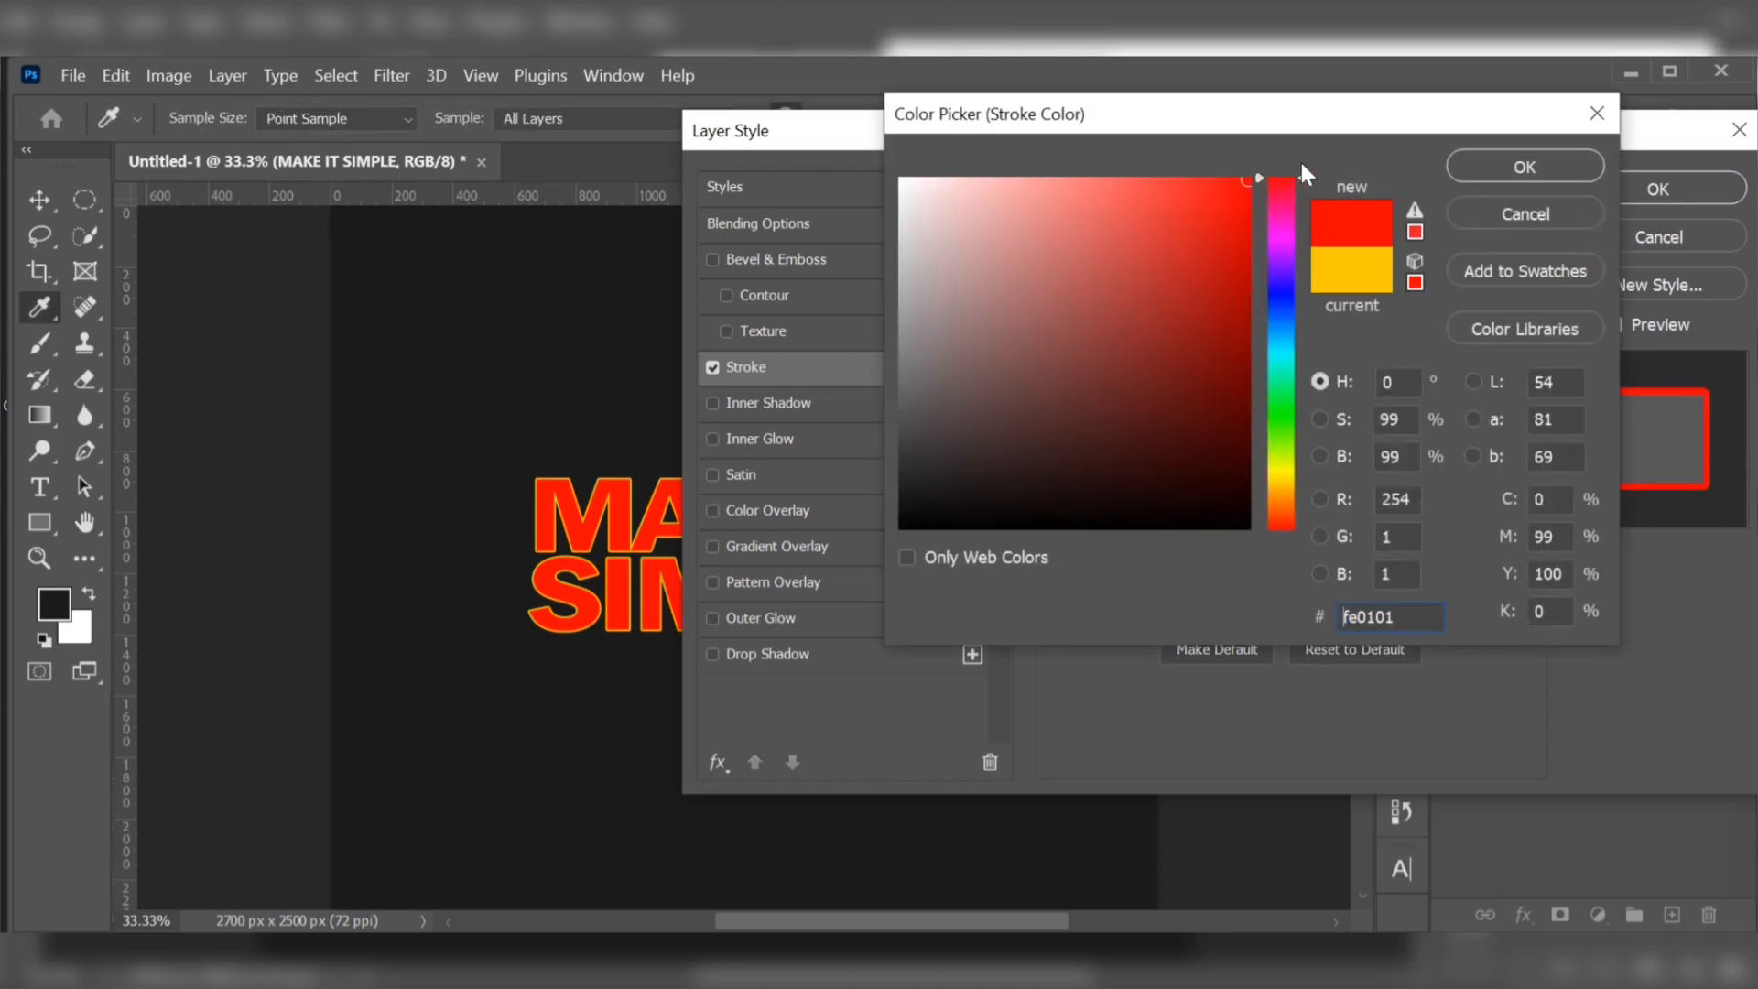
left_click(1501, 168)
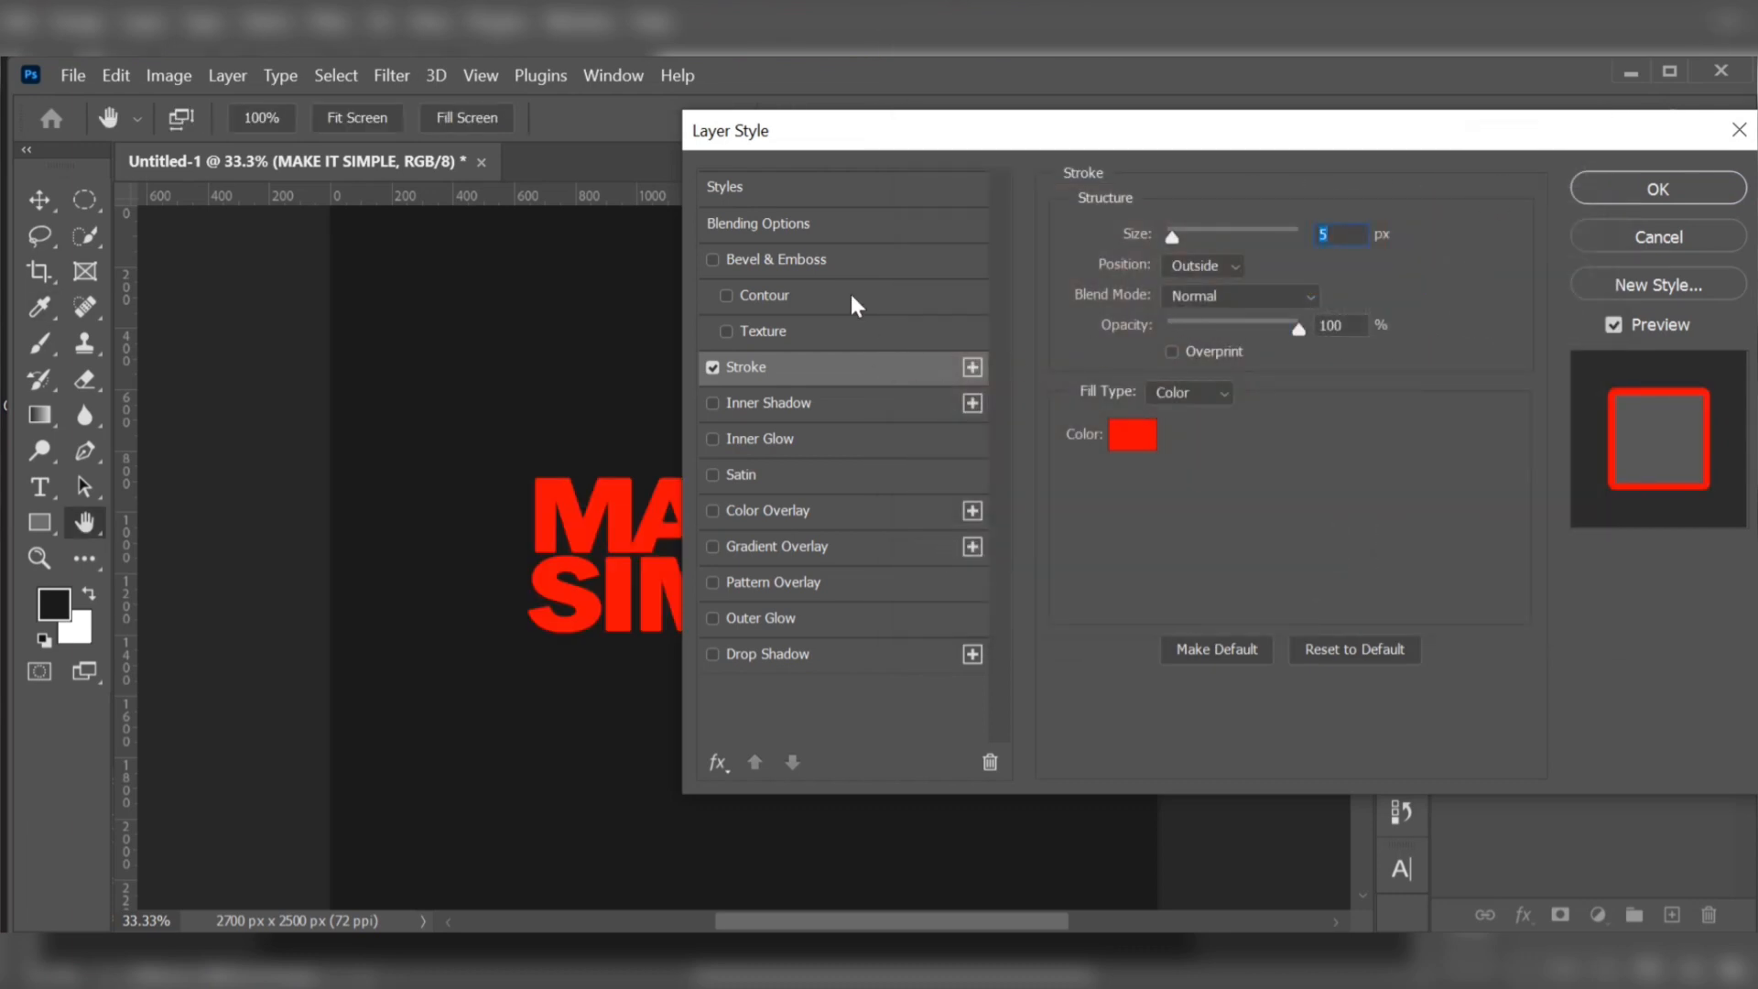
Step: Set the MAKE IT SIMPLE layer's fill opacity to 0% and apply the layer style
left_click(838, 227)
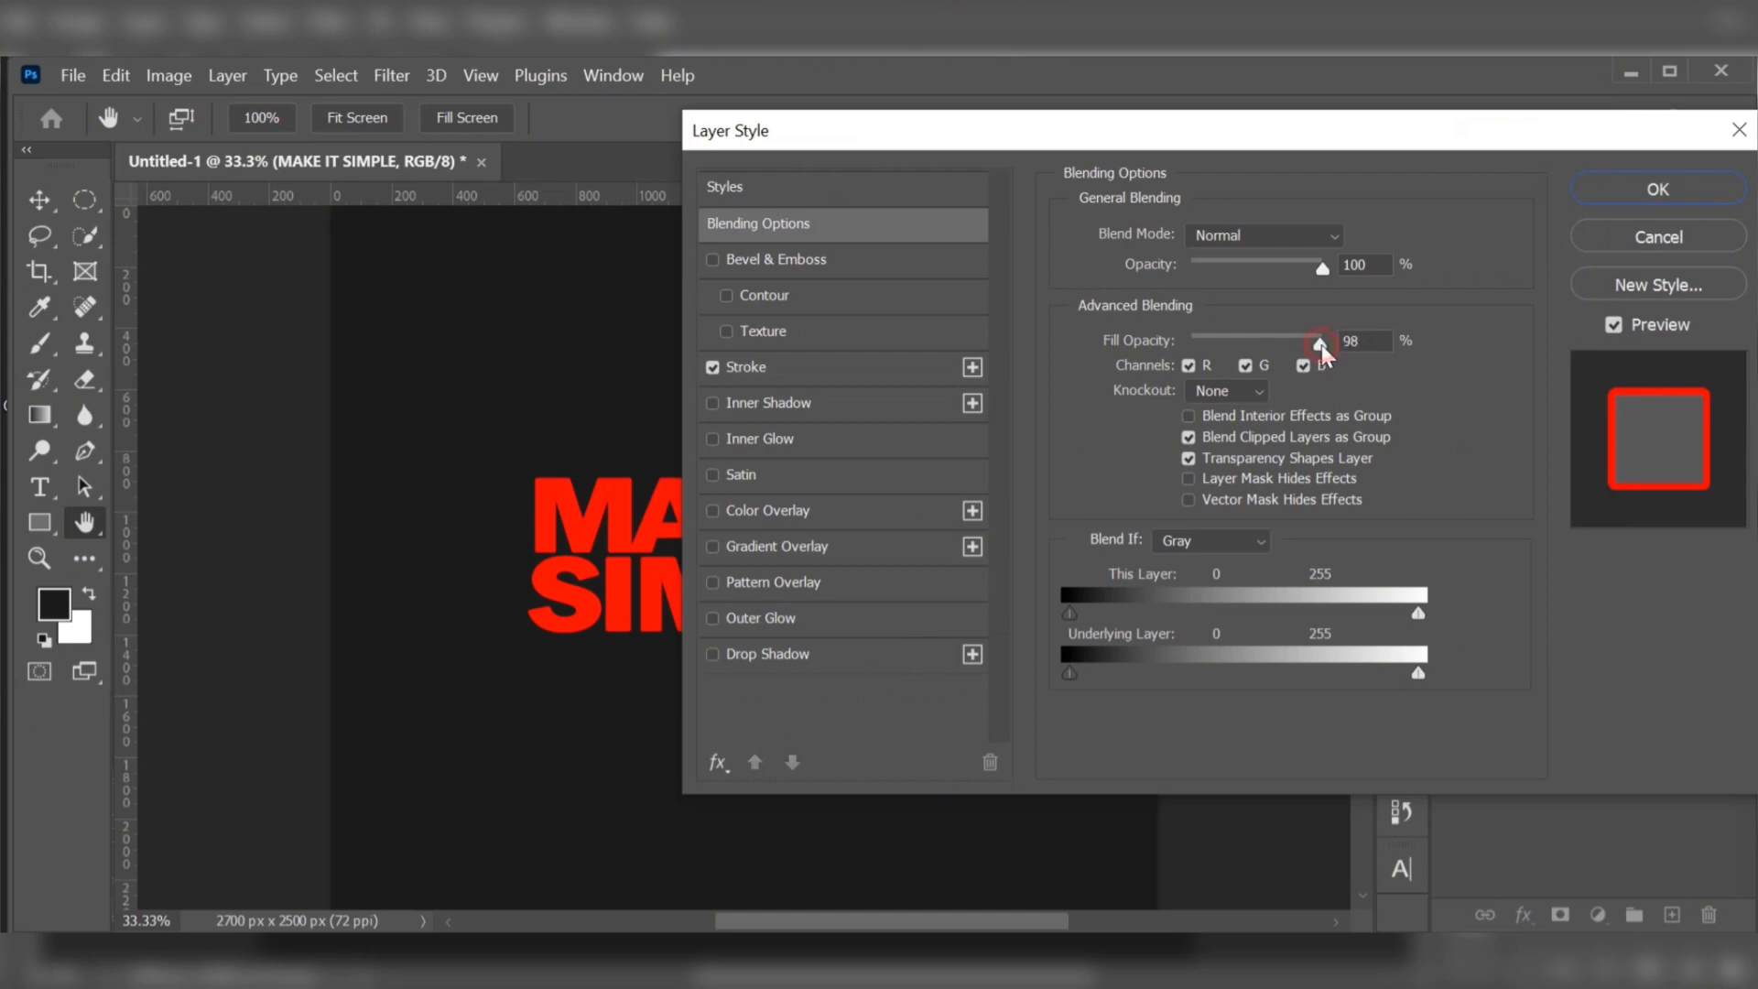
left_click_drag(1321, 344, 1089, 339)
left_click(1602, 194)
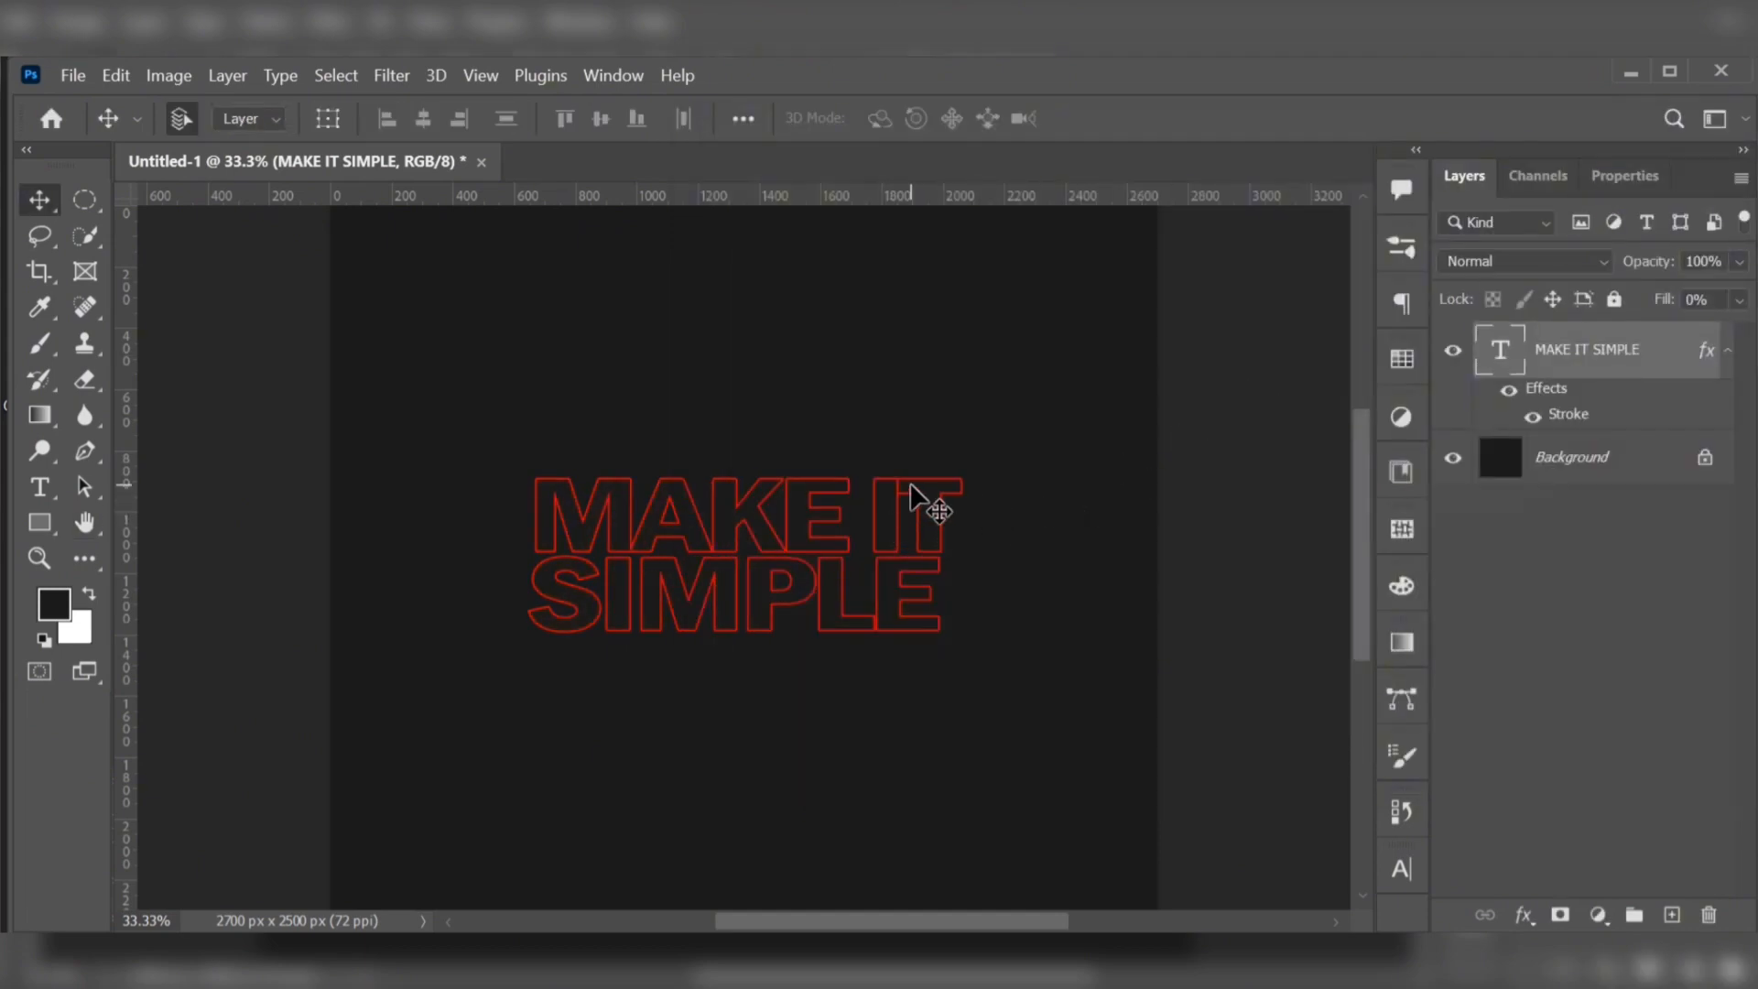
Step: Move the MAKE IT SIMPLE text straight up toward the canvas's upper edge, with its centre at about Y 497 px
key("ctrl+t")
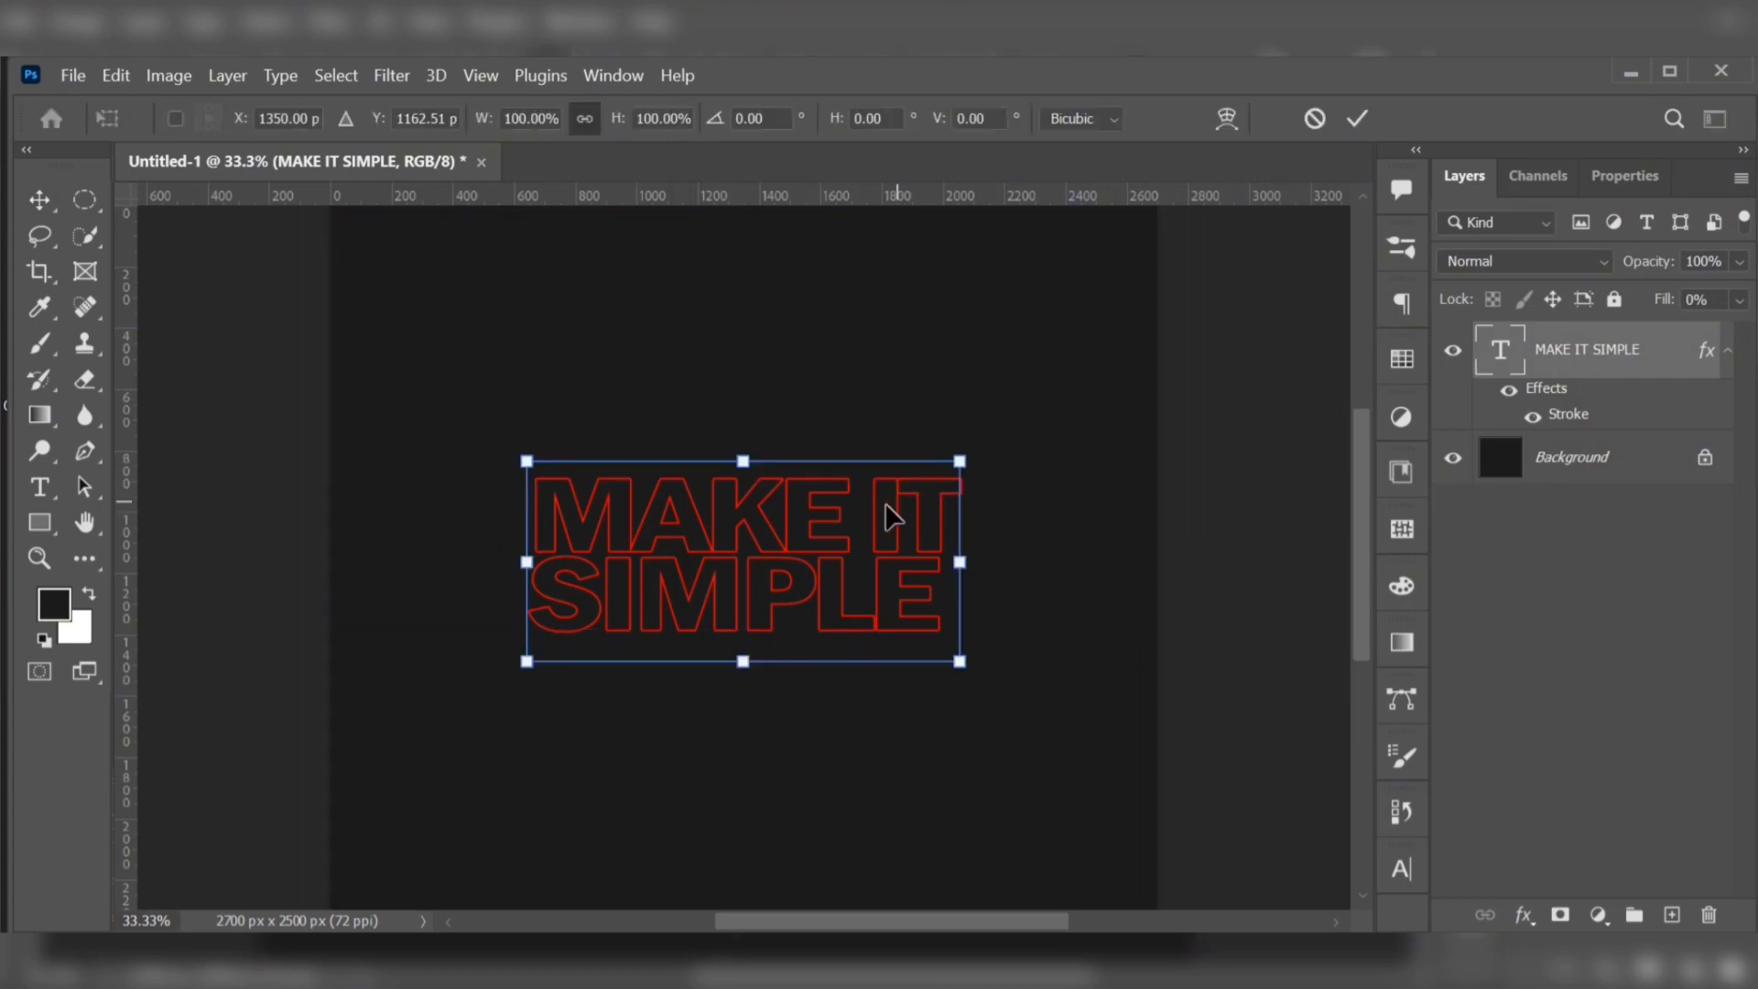
left_click_drag(844, 552, 846, 350)
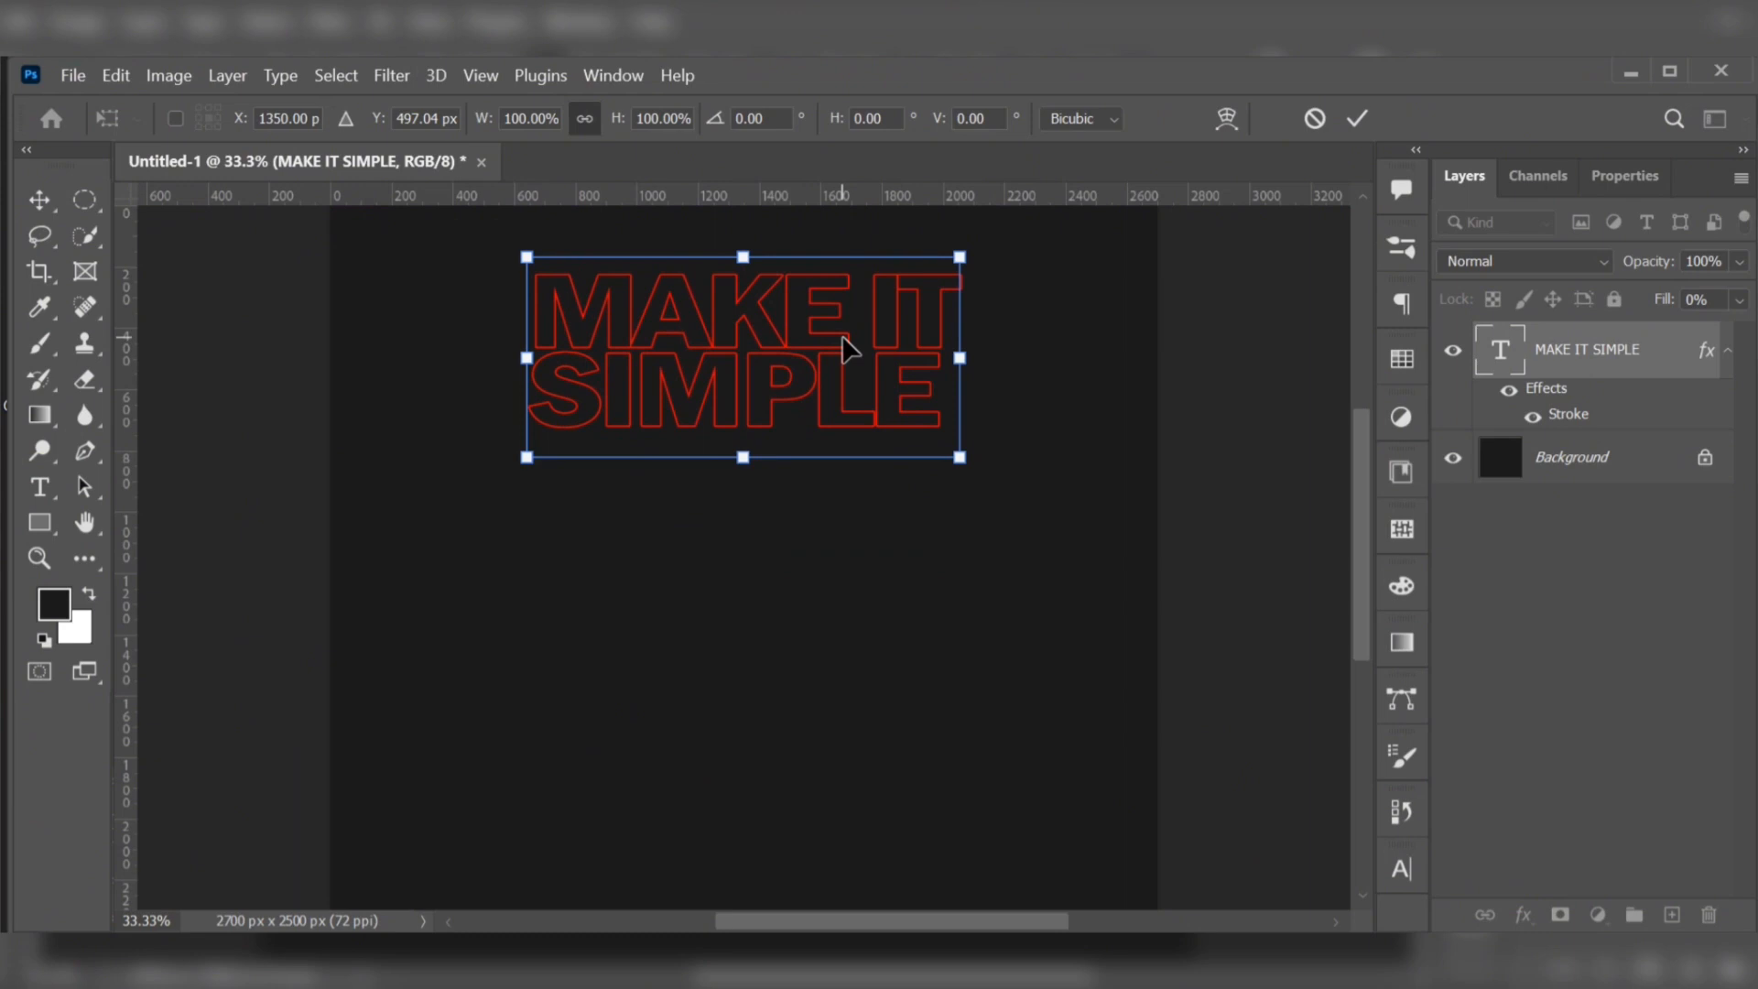
left_click(39, 200)
Step: Duplicate the MAKE IT SIMPLE text twice, stack the copies directly beneath the original, and deselect the layers
key("alt")
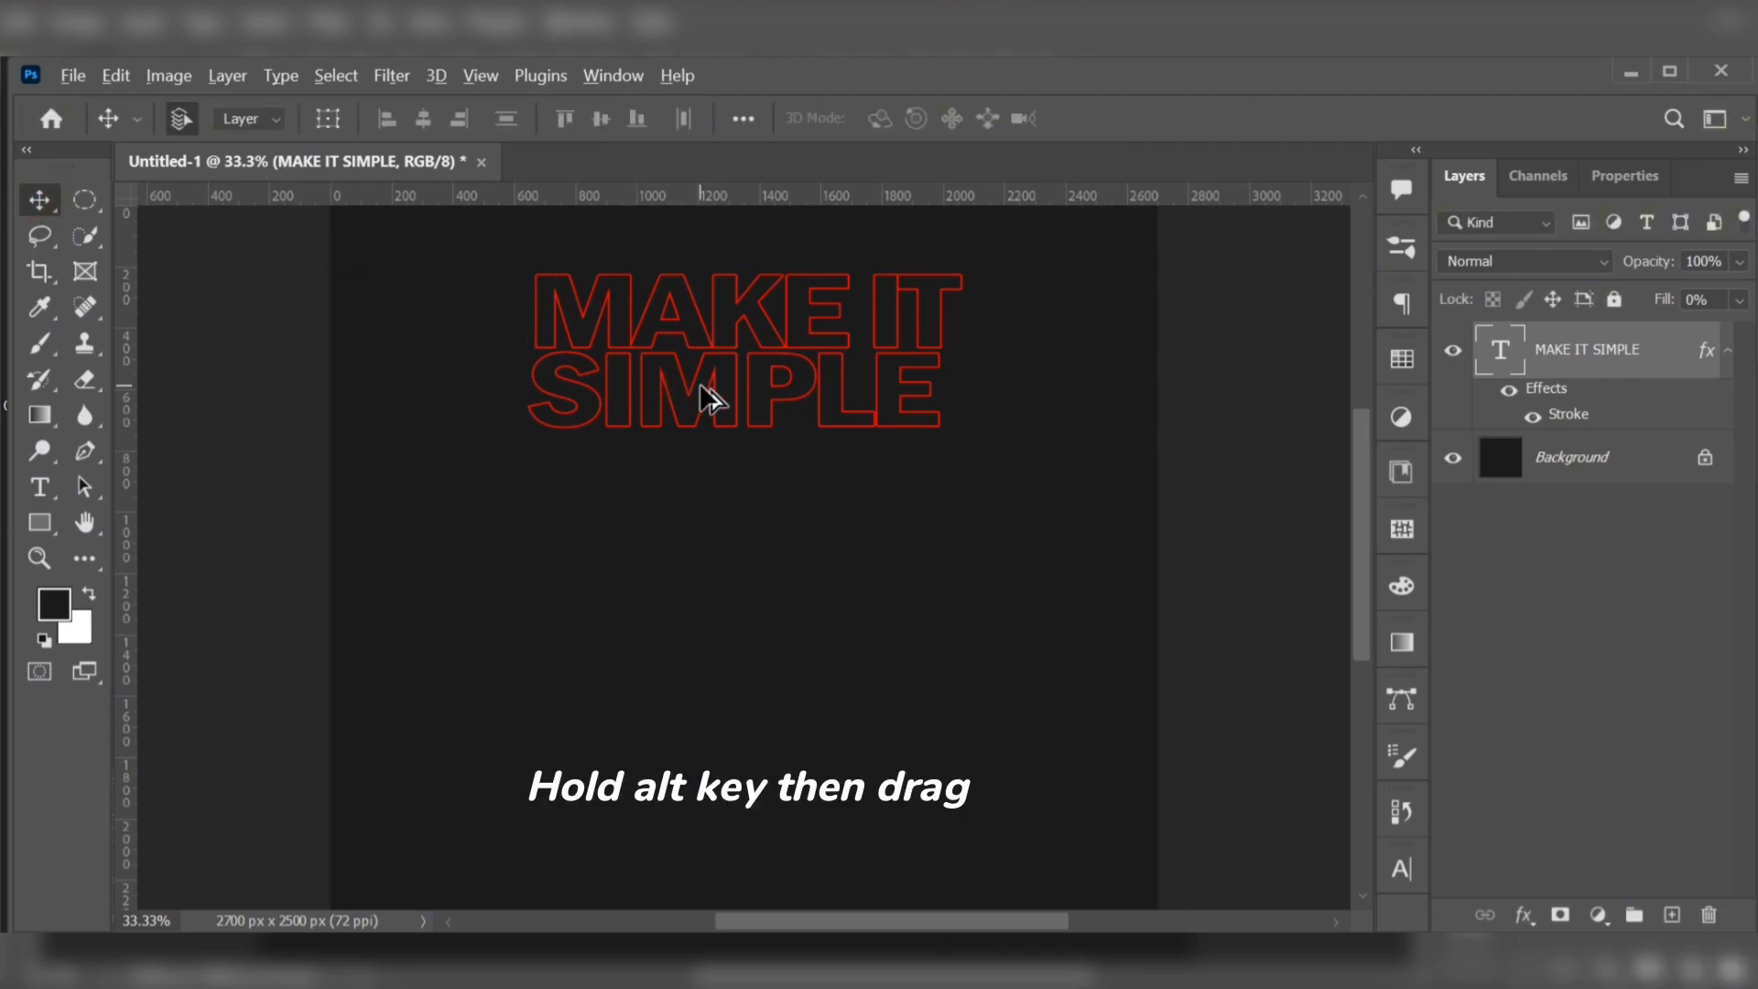
left_click_drag(697, 386, 699, 698)
left_click(421, 322)
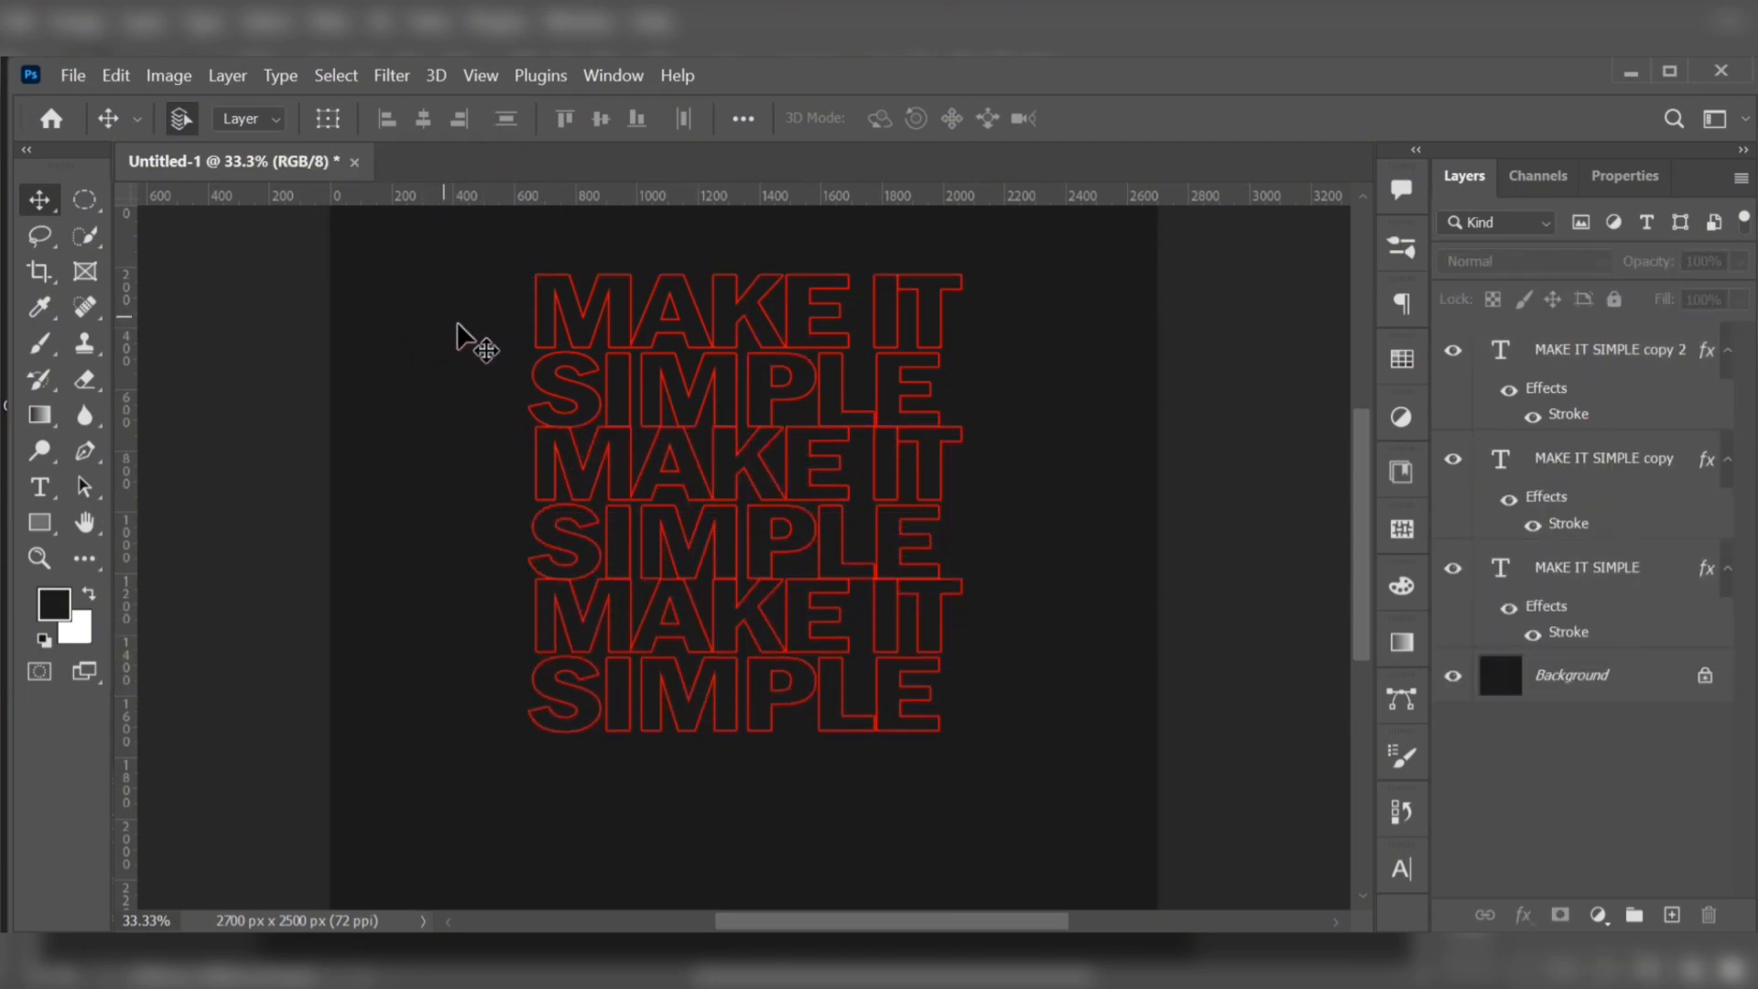
Step: Select all three MAKE IT SIMPLE text layers and convert them into a single smart object
left_click(1502, 361)
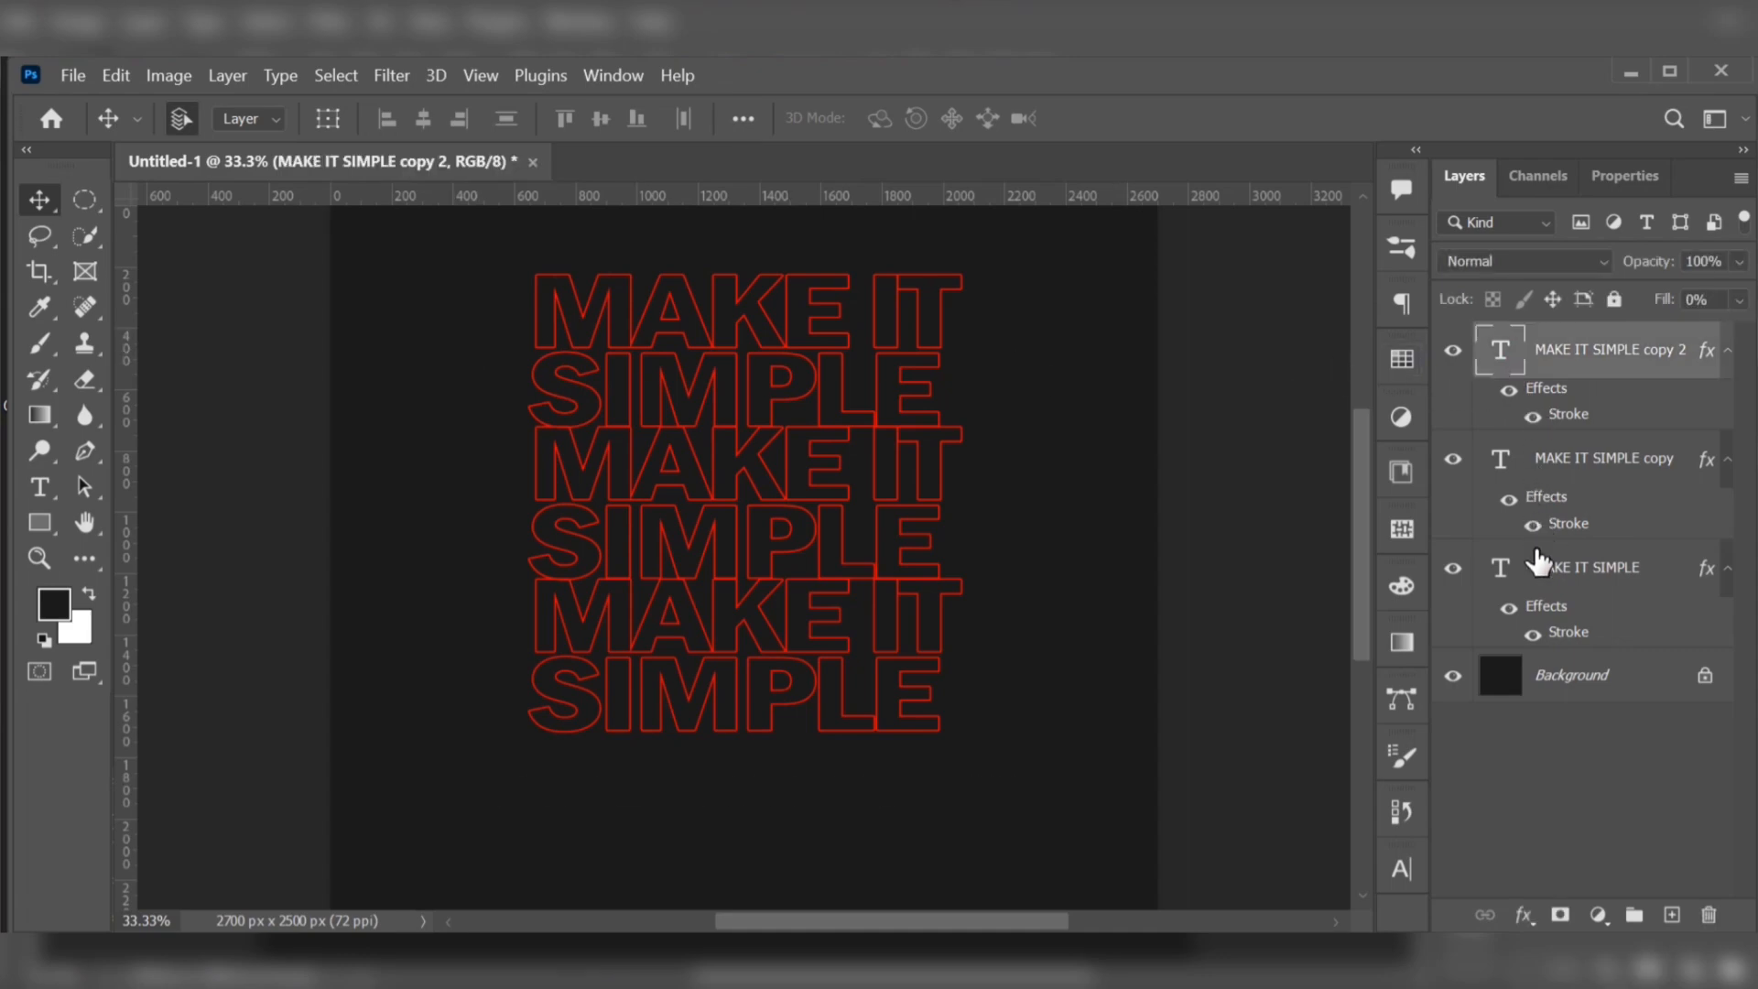
left_click(1538, 565, "shift")
right_click(1535, 551)
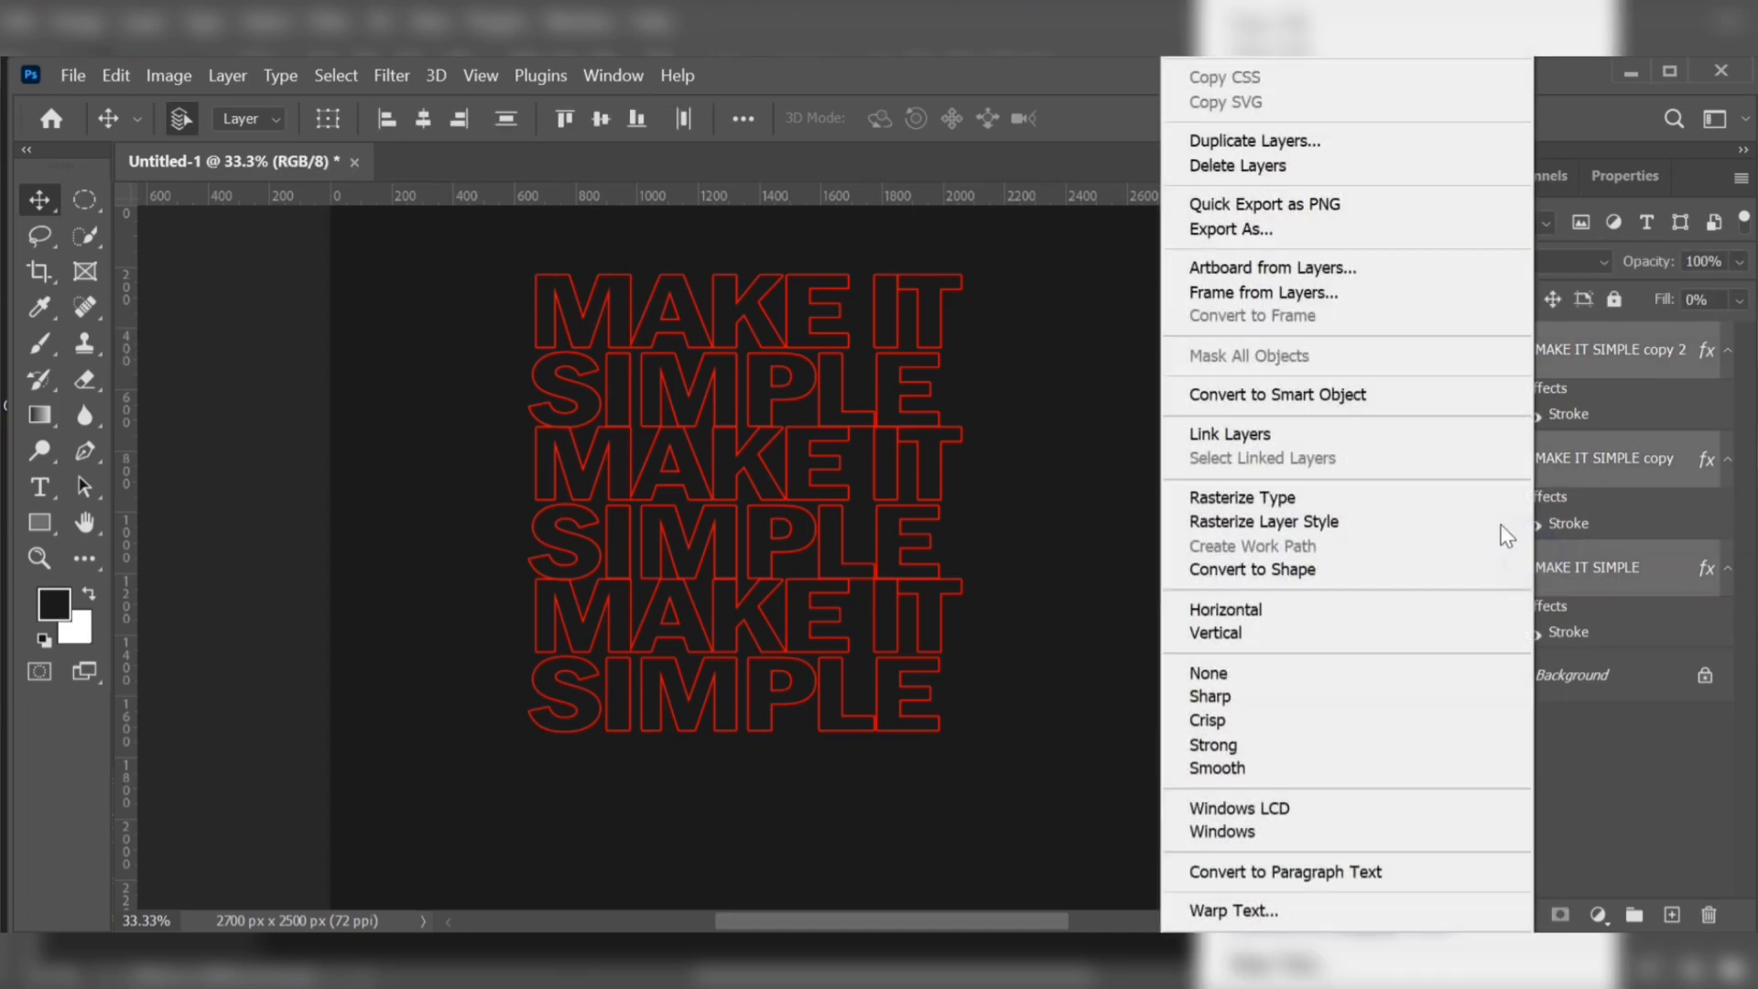
left_click(1283, 395)
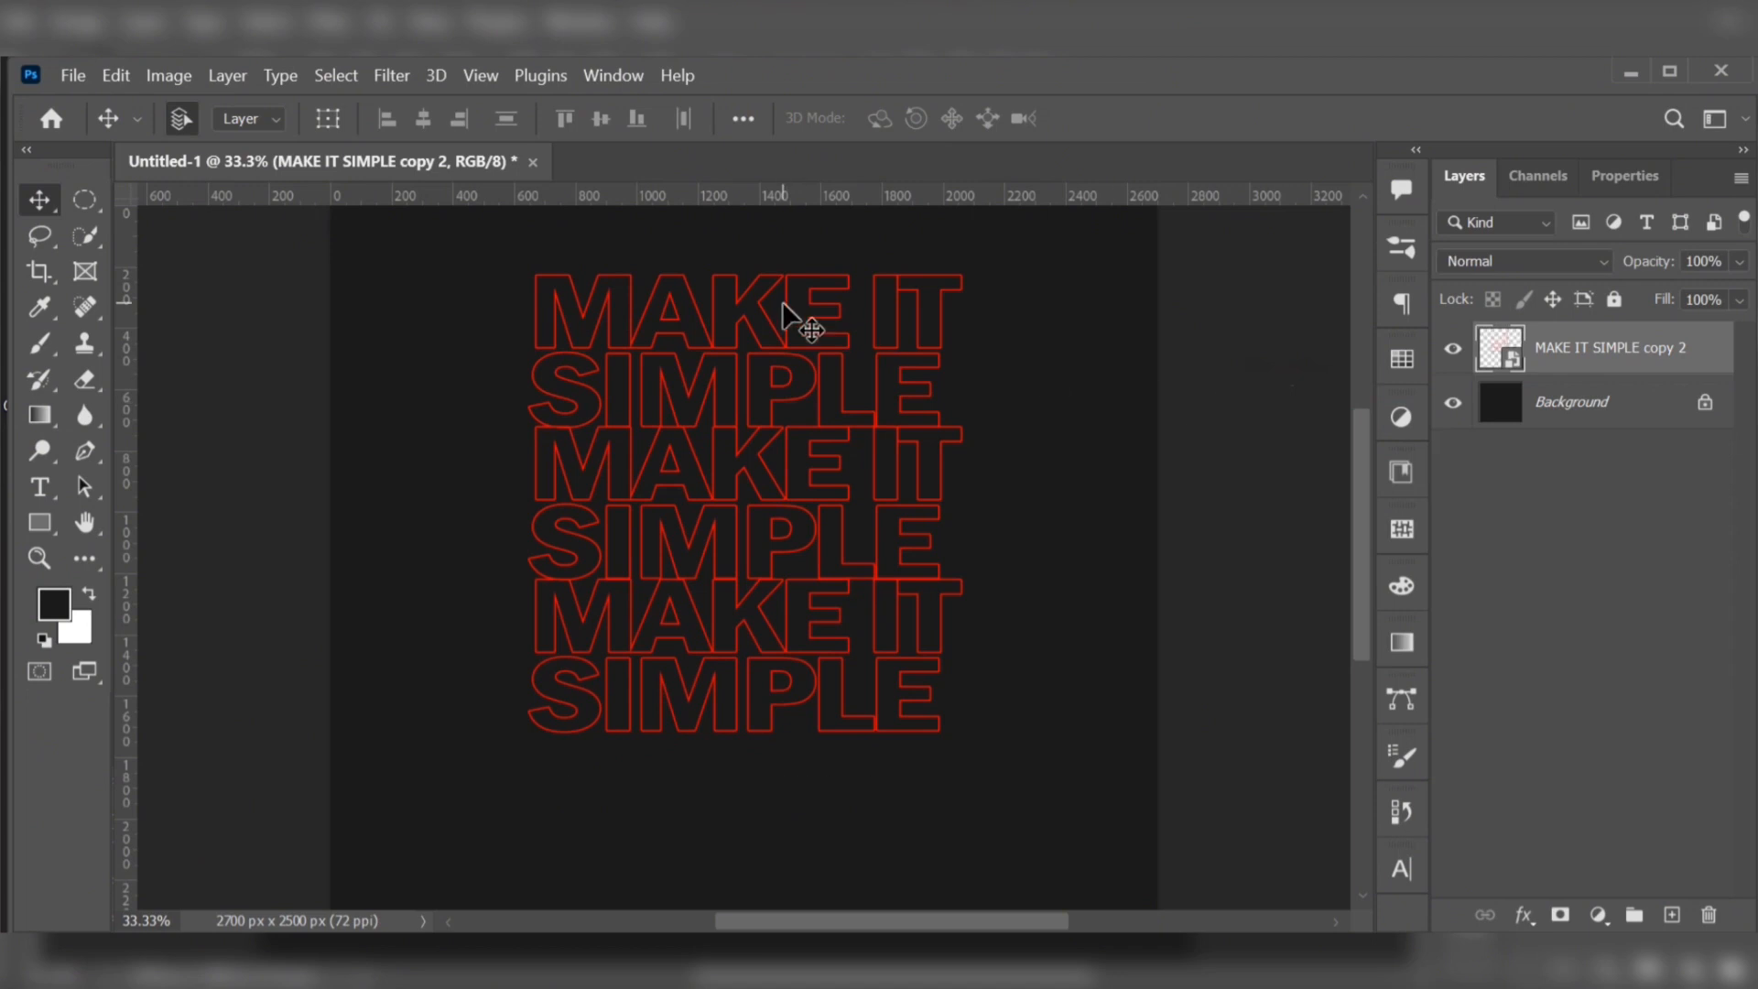
Step: Apply a Twirl distortion with an angle of 50° to the stacked MAKE IT SIMPLE smart object
left_click(403, 81)
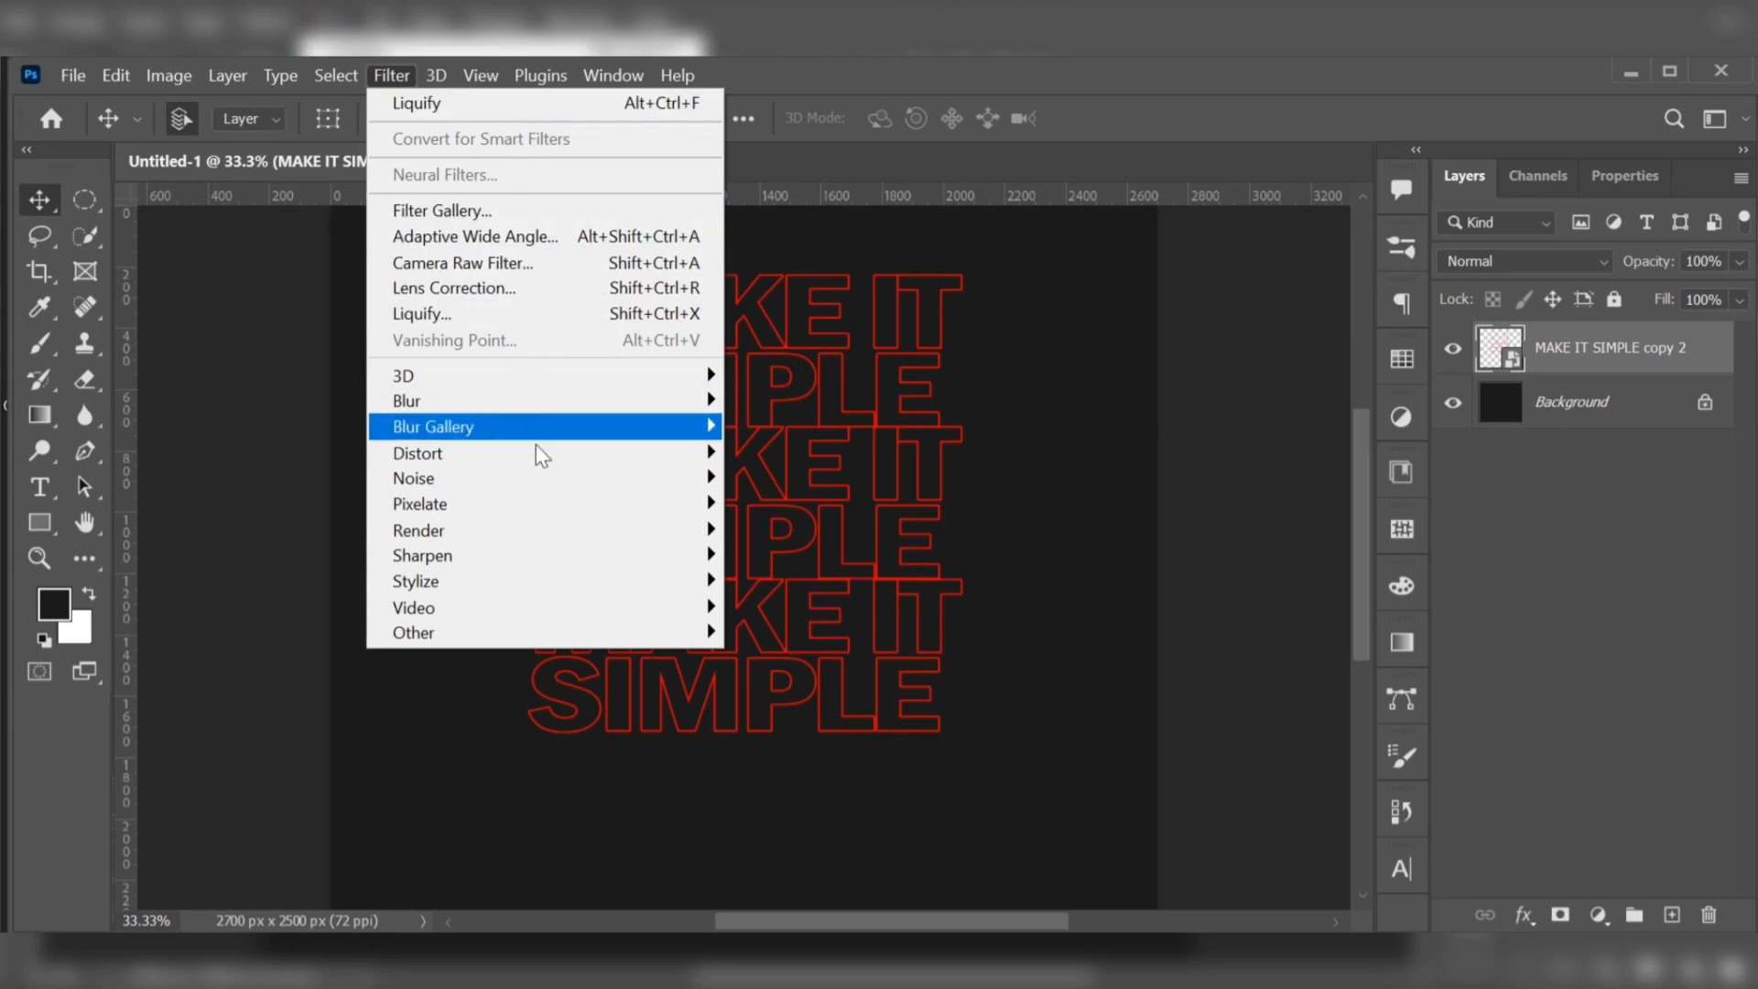
mouse_move(535, 458)
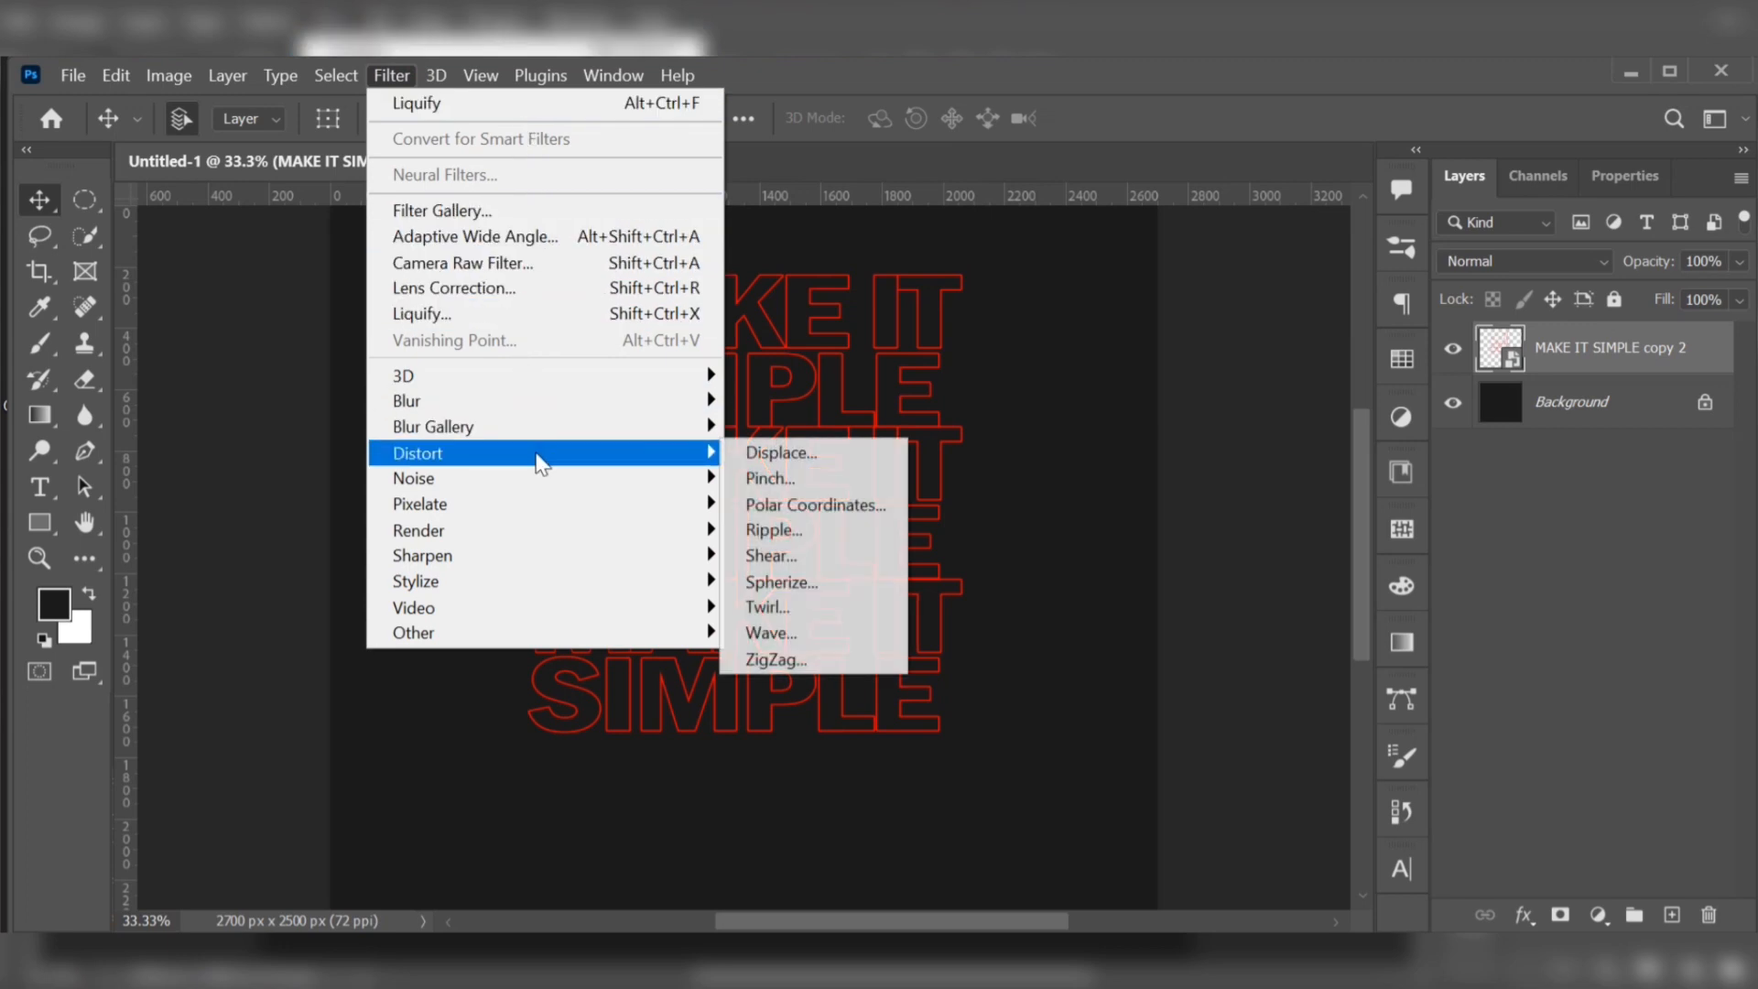
left_click(778, 607)
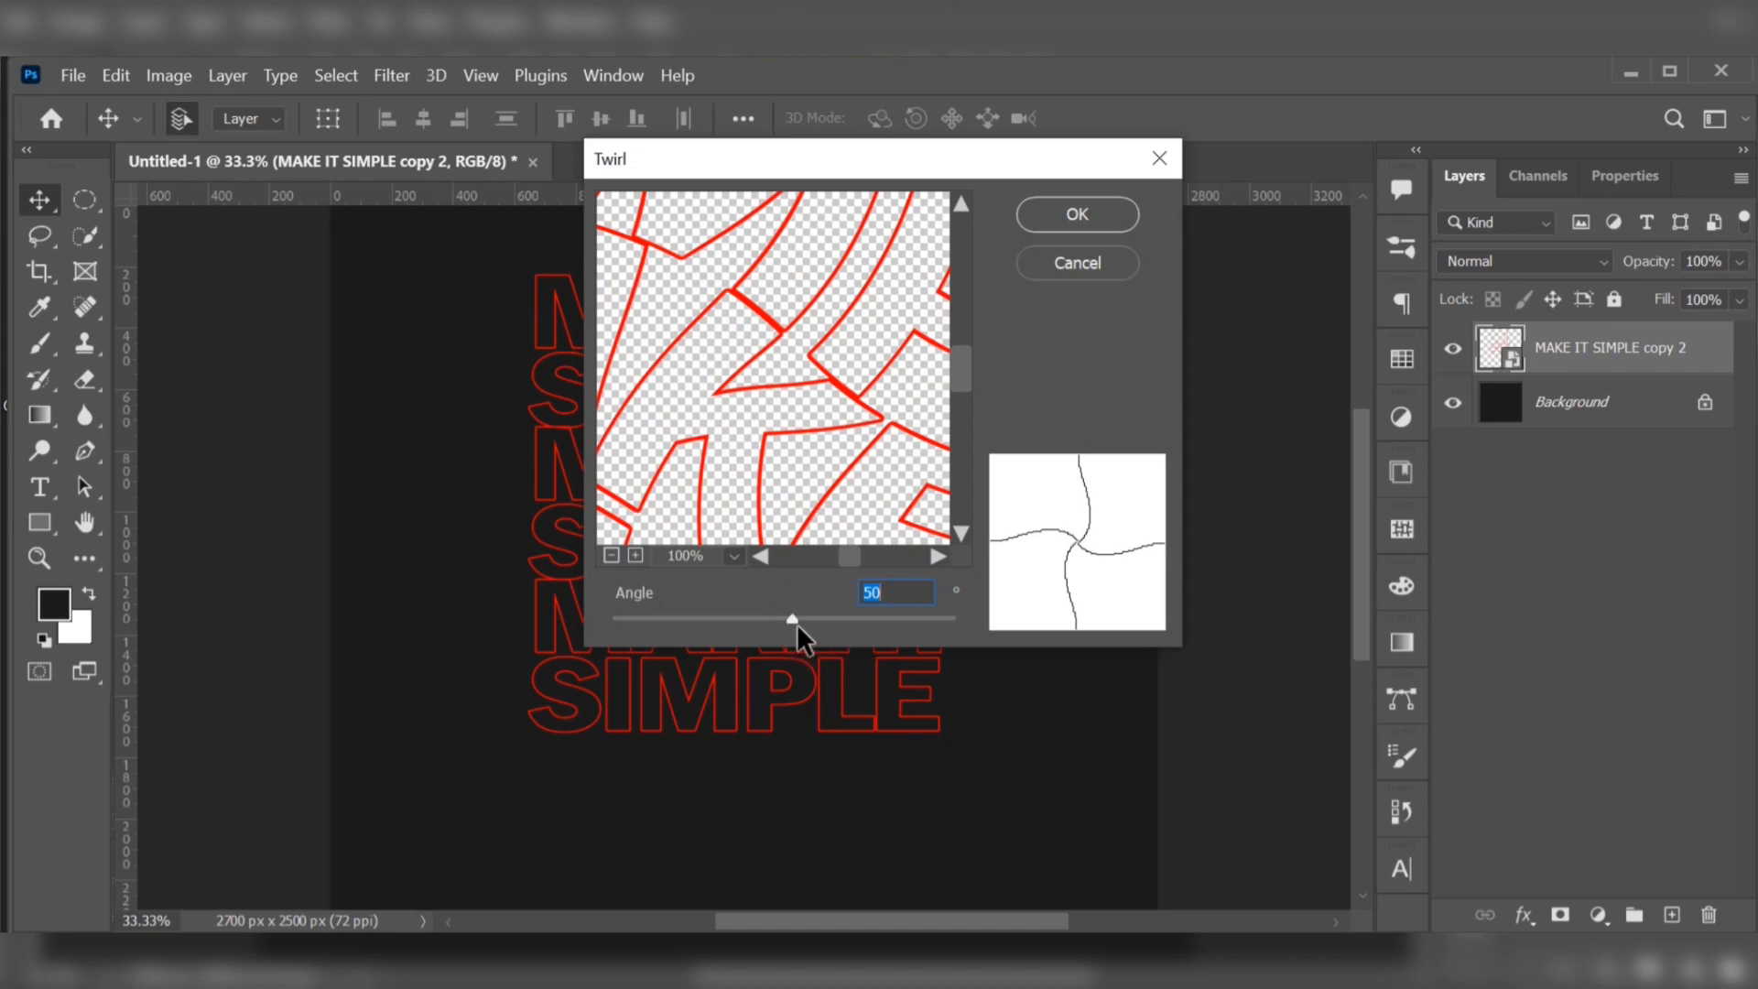
mouse_move(792, 620)
left_mouse_down()
mouse_move(743, 614)
mouse_move(788, 617)
left_mouse_up()
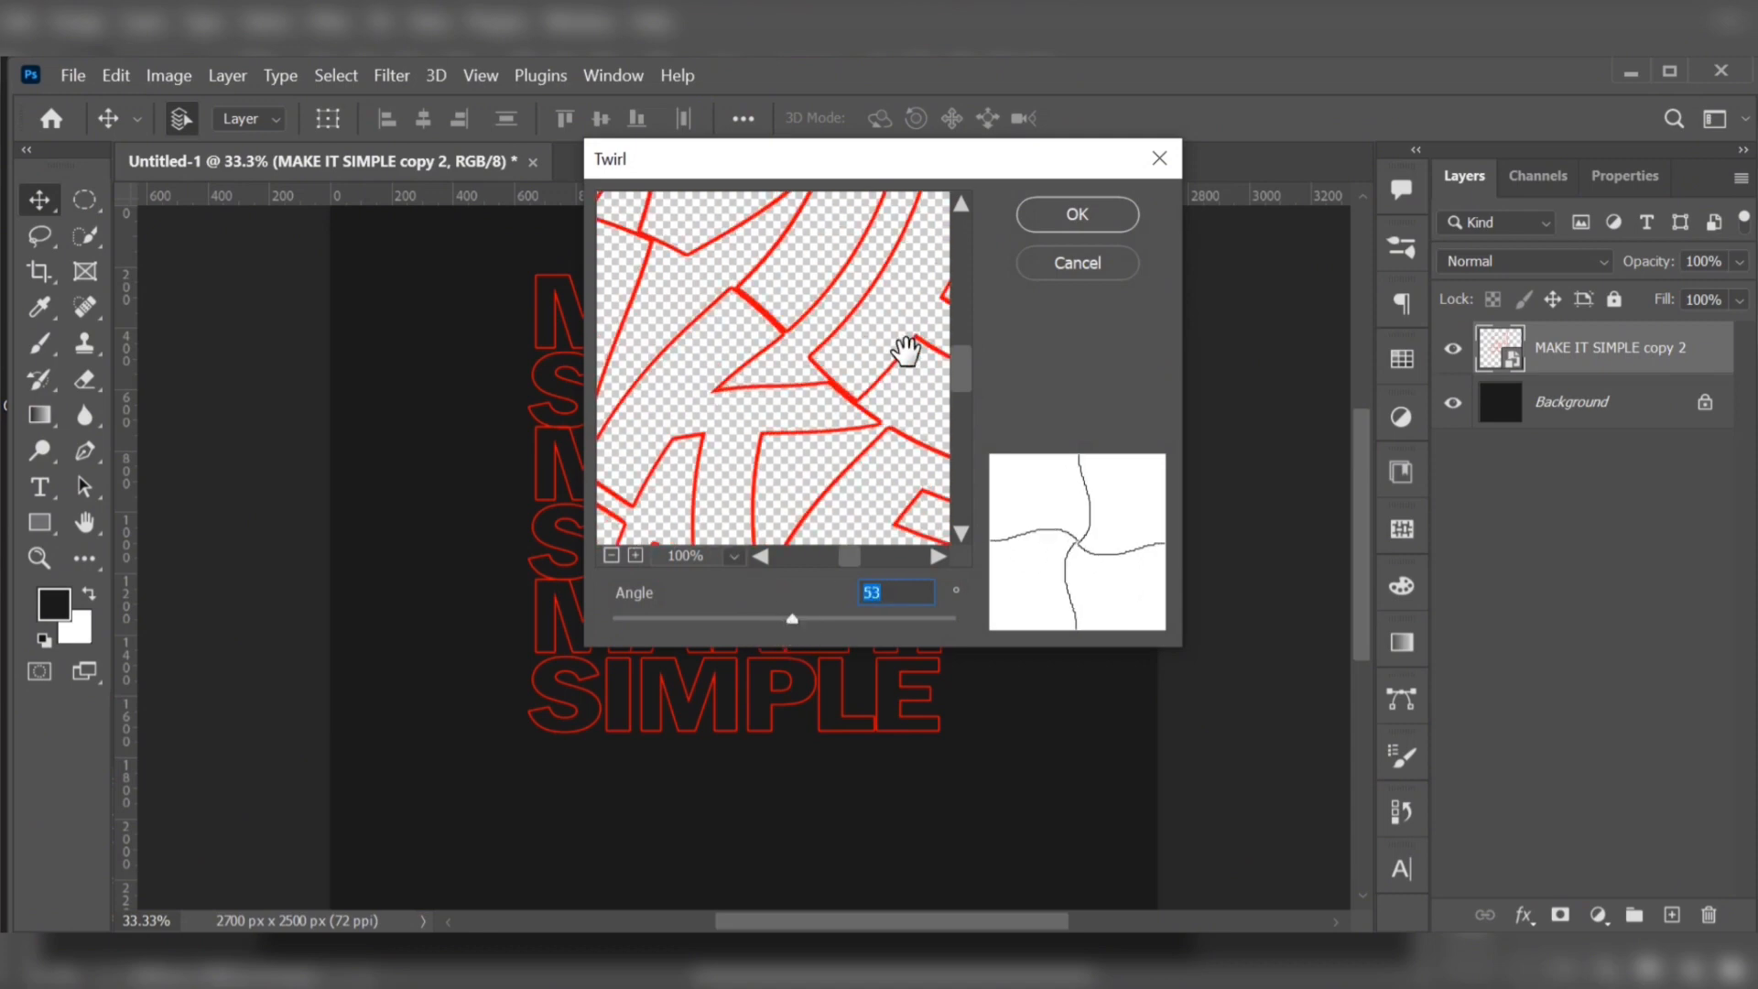
type("50")
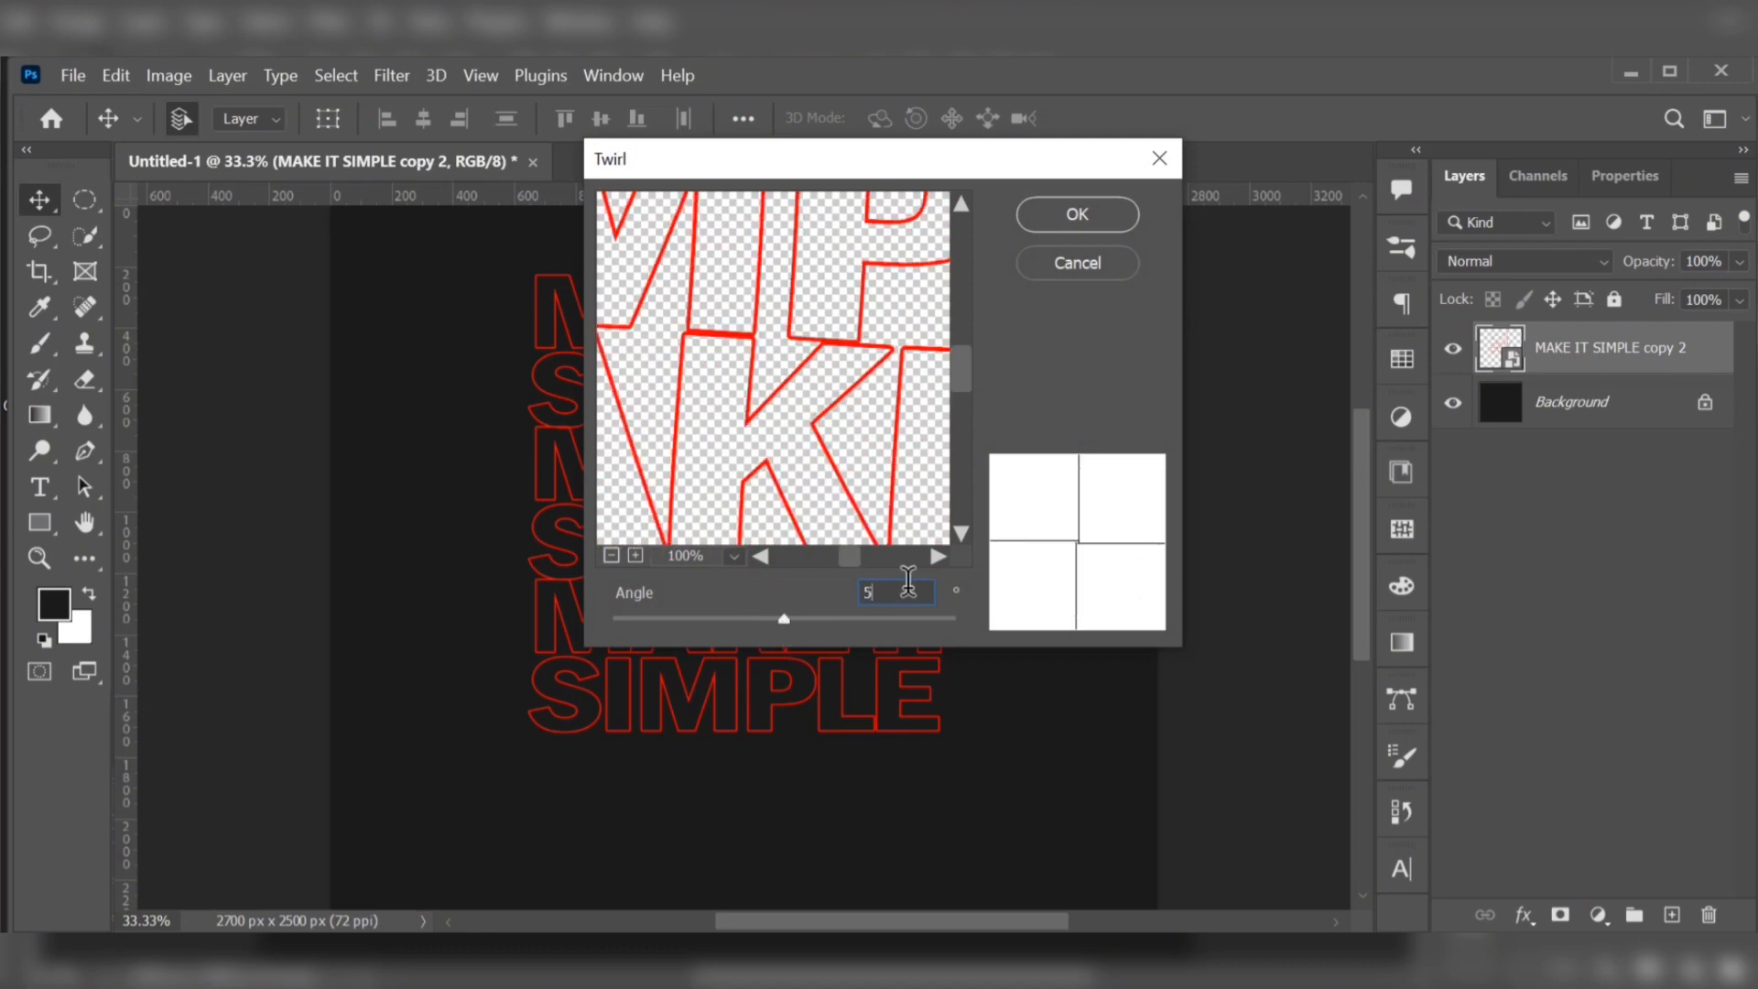
left_click(1075, 220)
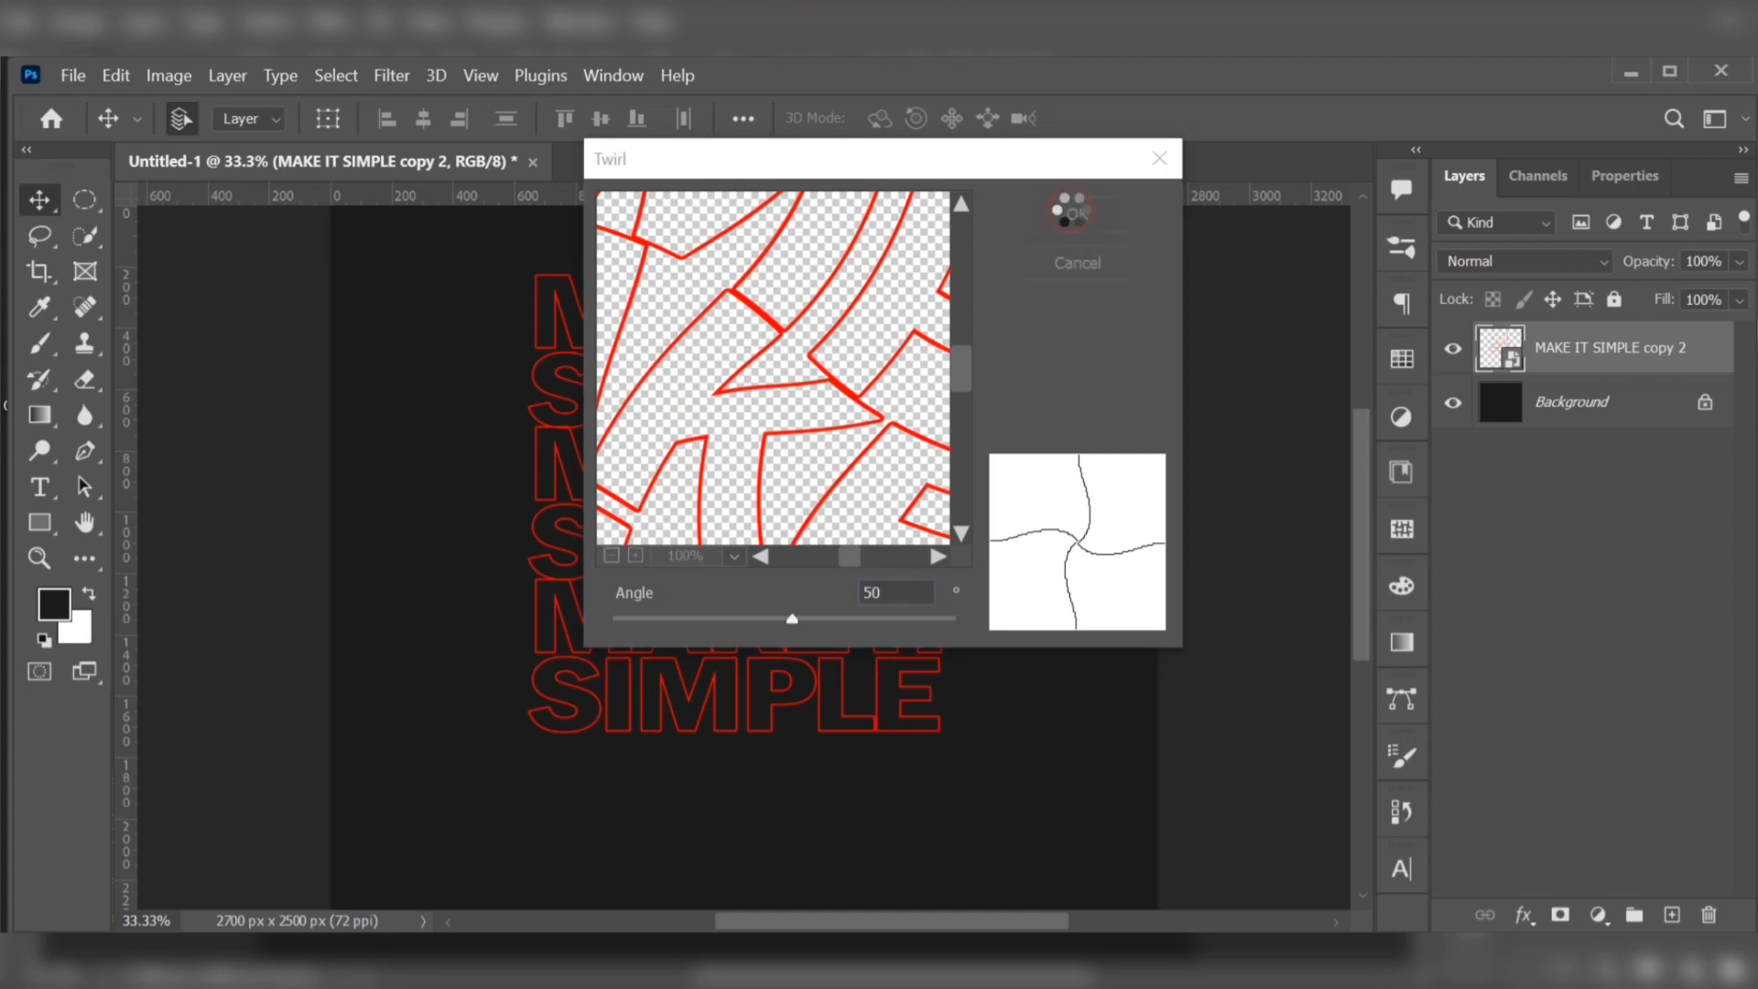